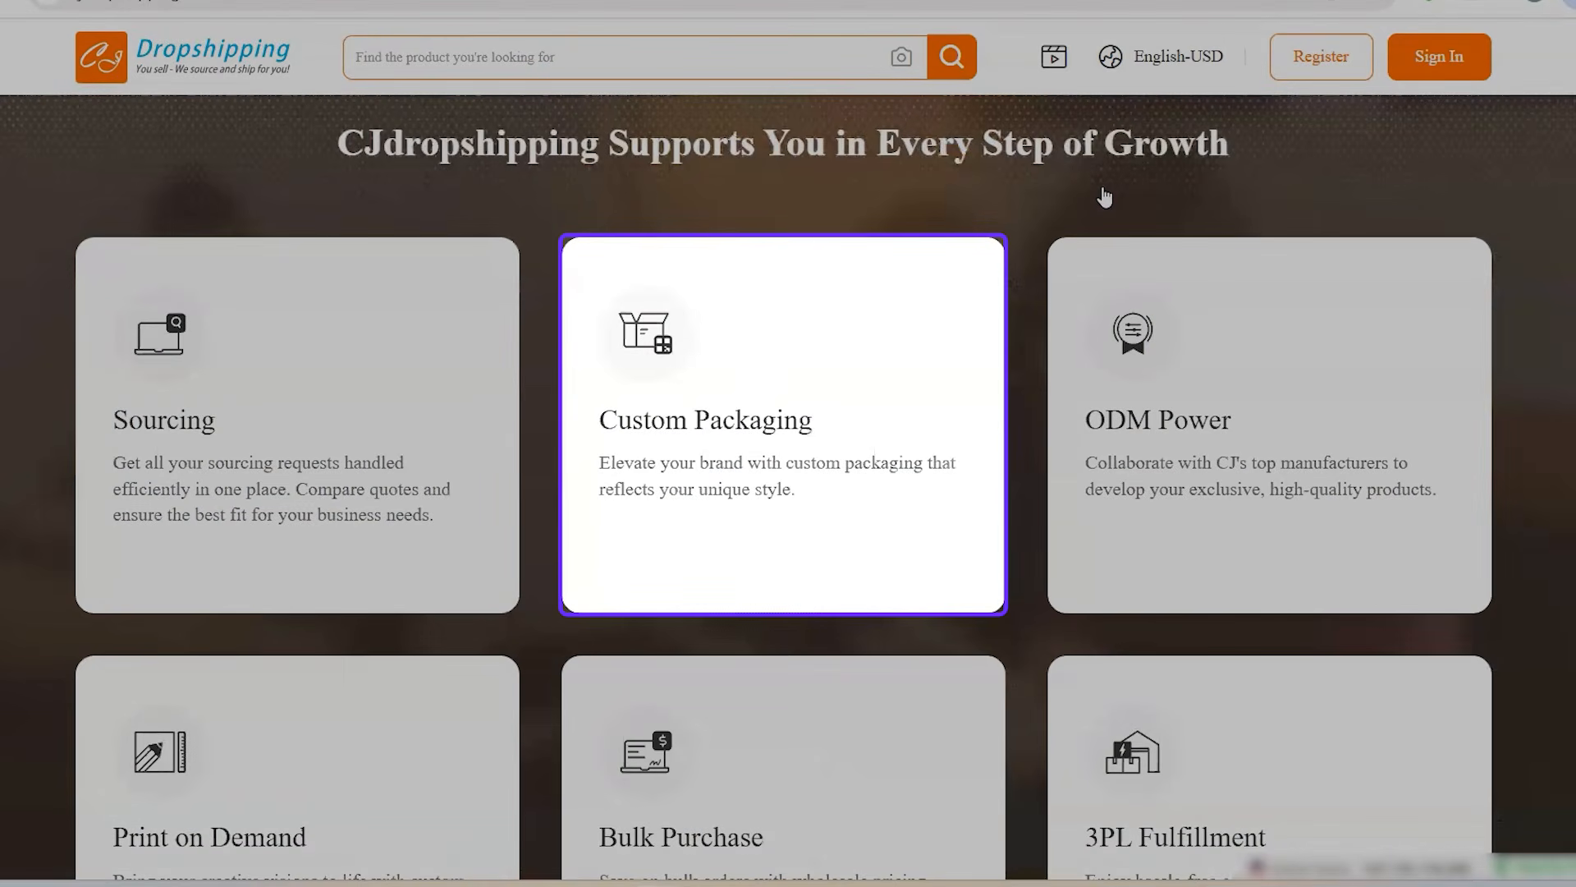
scroll(1104, 197, "down", 2)
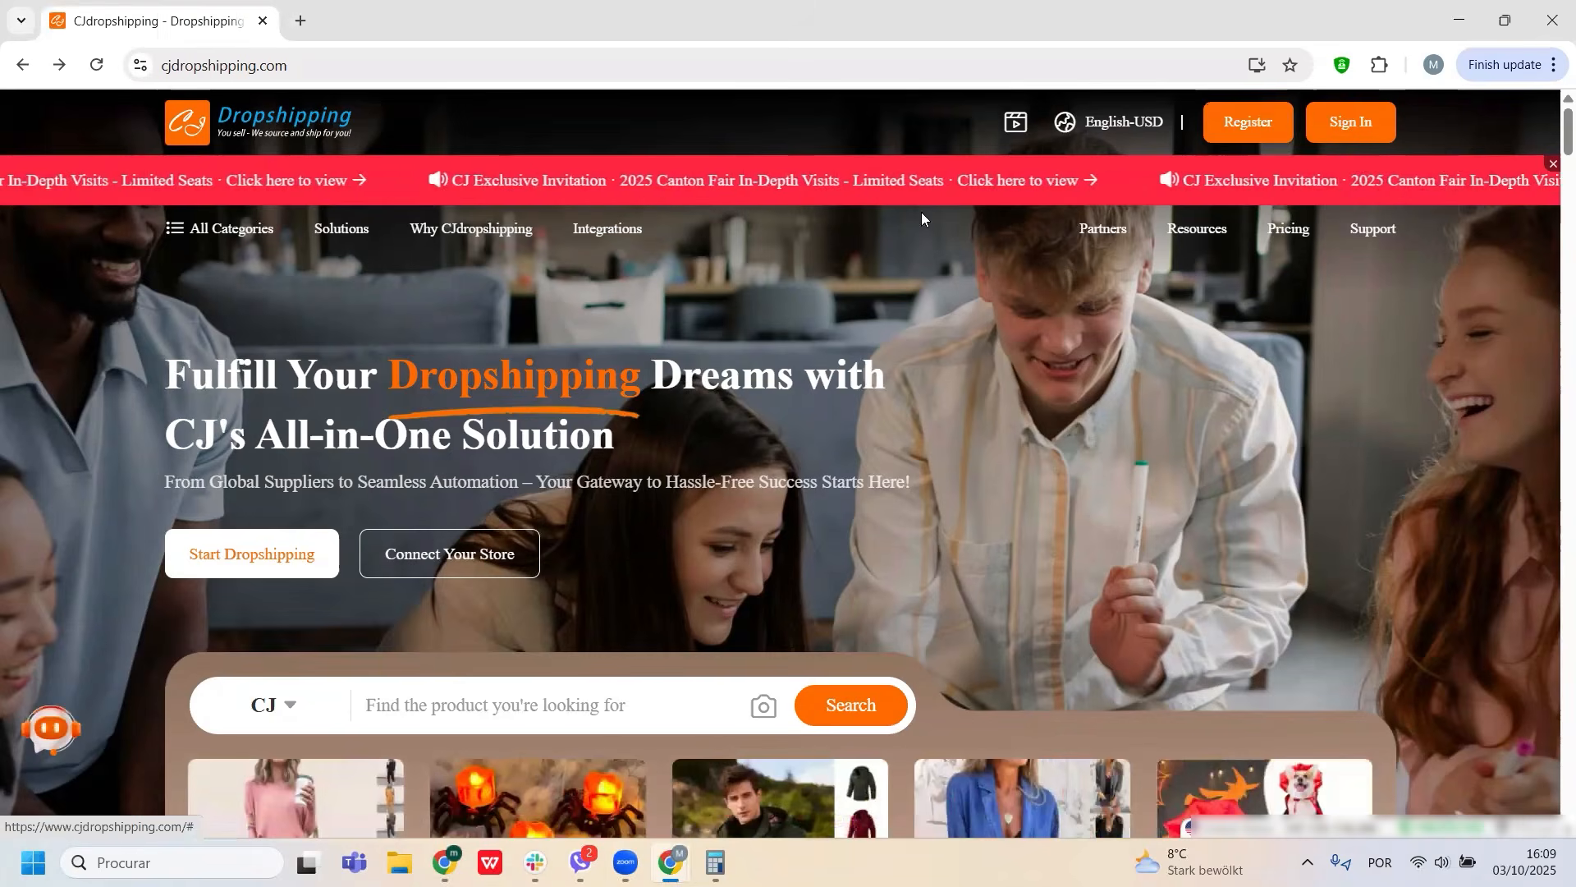
left_click_drag(167, 374, 699, 432)
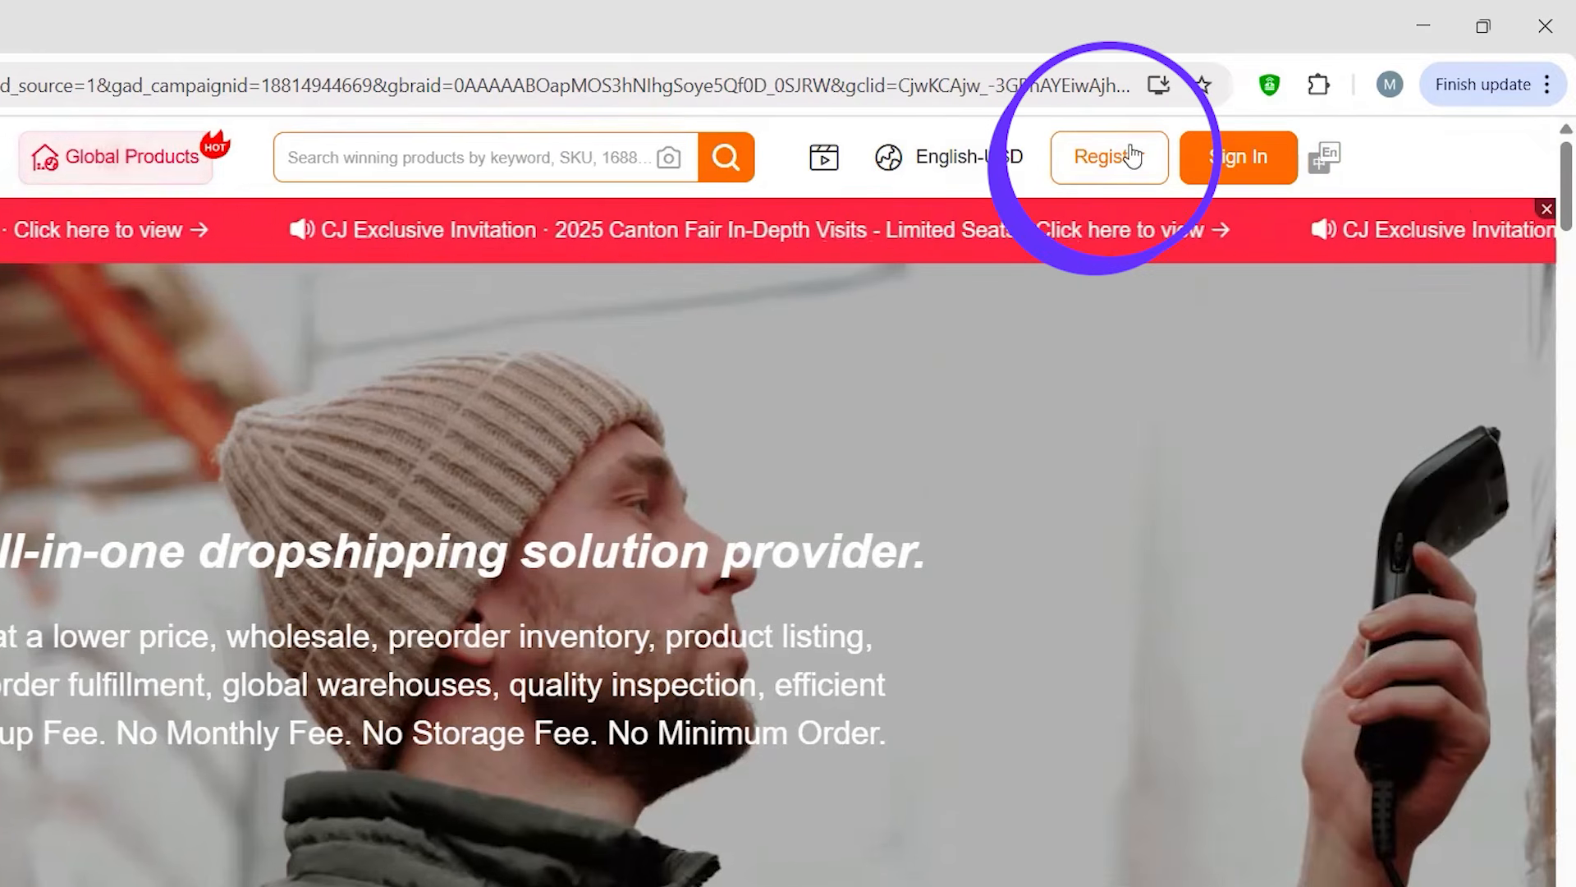
Register a new CJdropshipping account, entering the account password and confirming the username, full name and phone number
left_click(1110, 157)
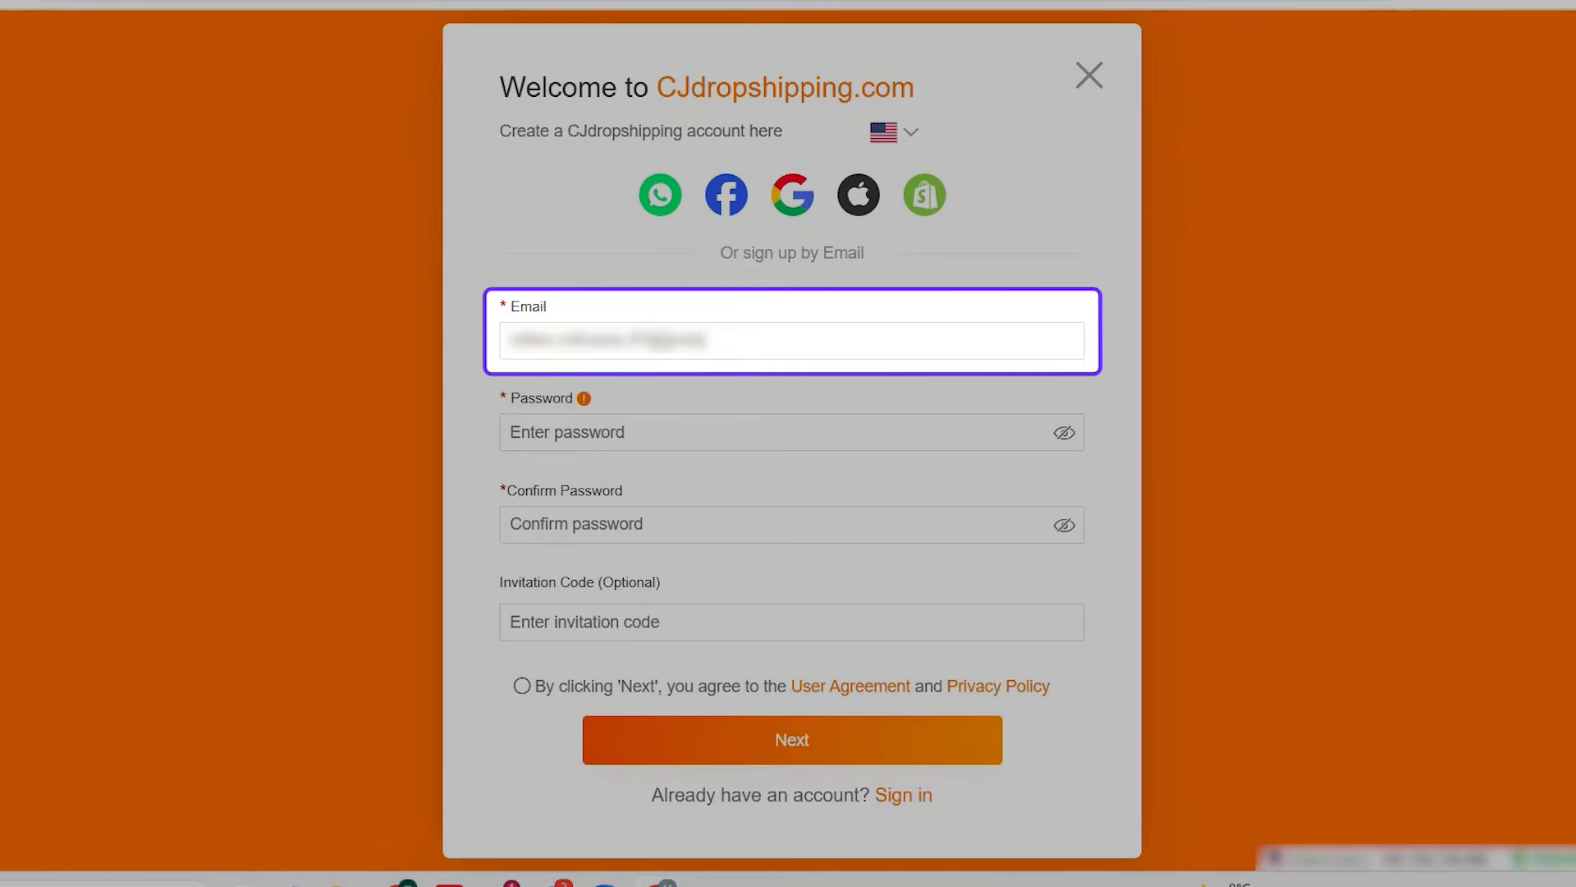
left_click(642, 441)
type("•")
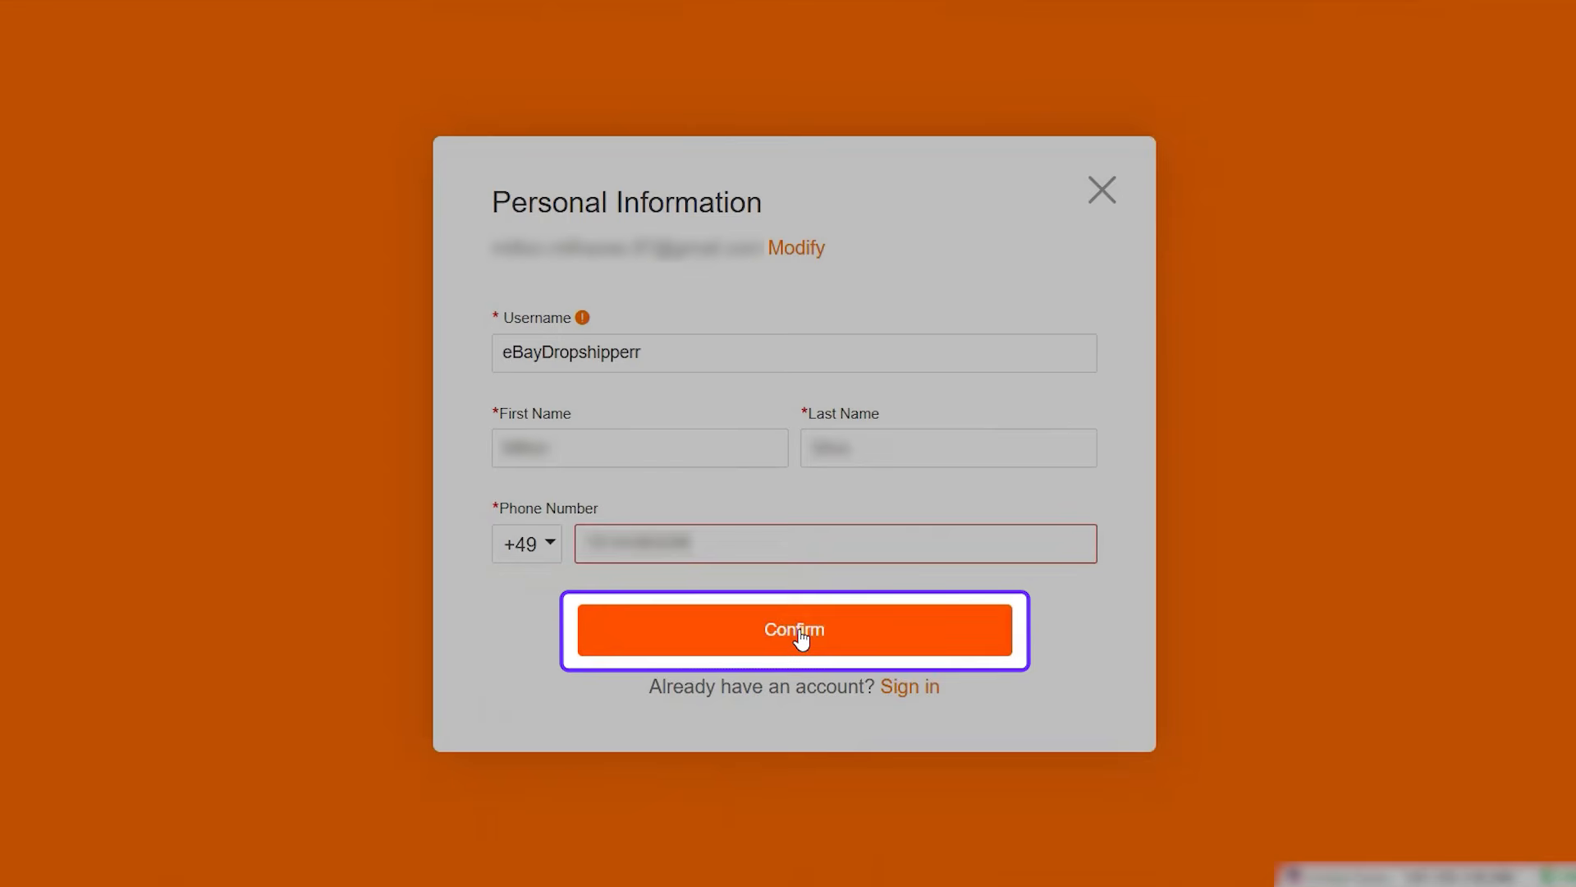
left_click(800, 637)
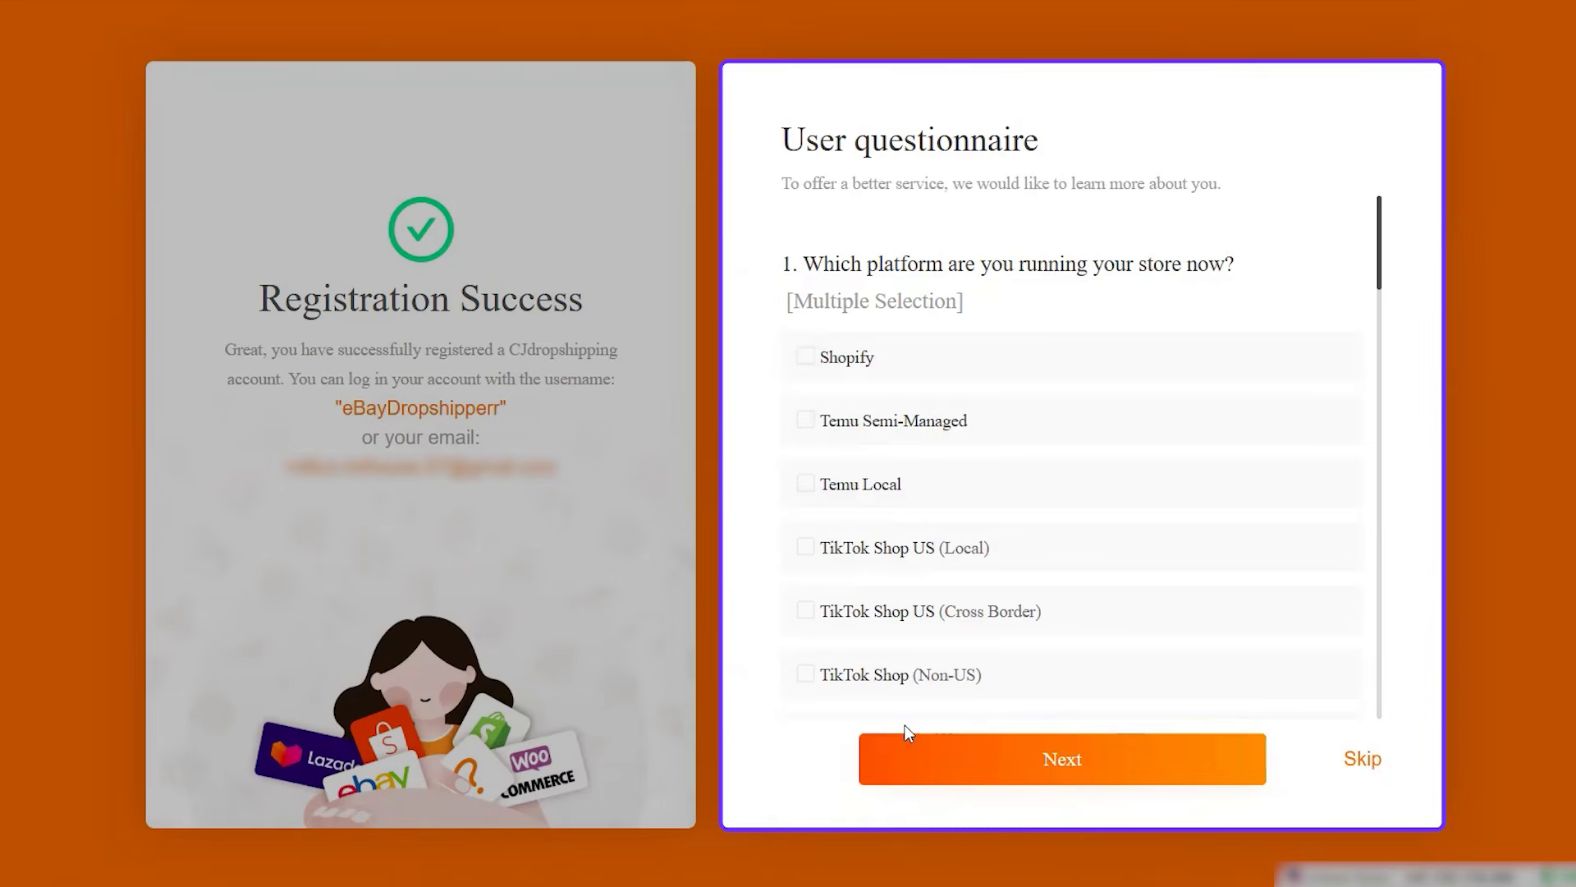
Submit the user questionnaire with Pet Supplies and Home, Garden & Furniture as marketed categories, and choose eBay for the store authorization
scroll(1045, 599, "down", 4)
left_click(1046, 566)
scroll(944, 492, "down", 11)
scroll(821, 362, "down", 5)
left_click(806, 431)
scroll(812, 476, "down", 5)
left_click(846, 493)
scroll(985, 583, "up", 6)
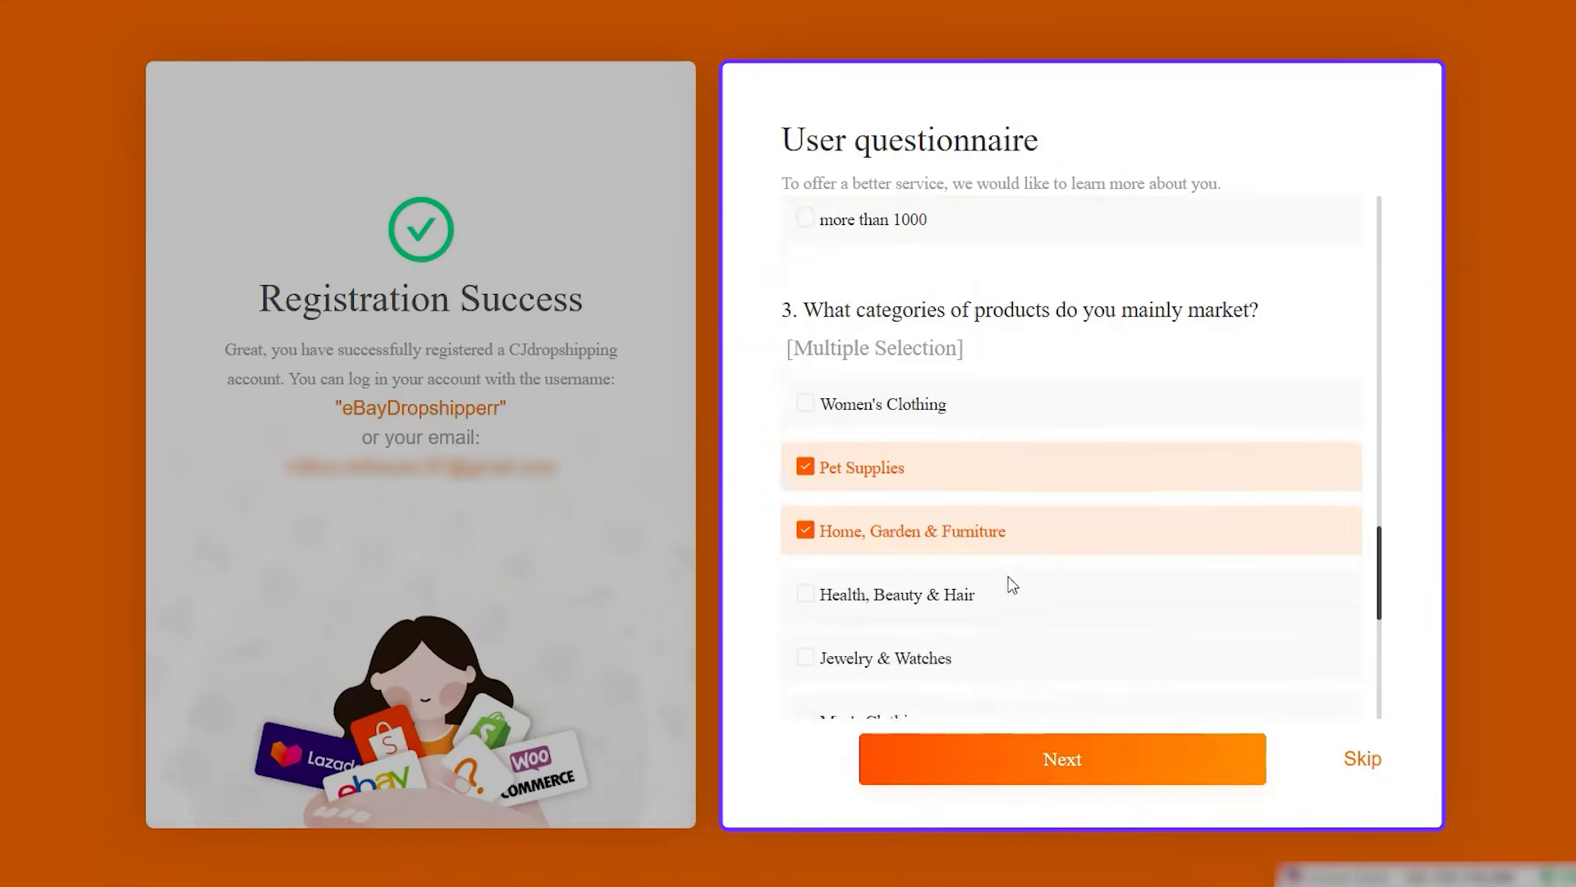
left_click(1068, 762)
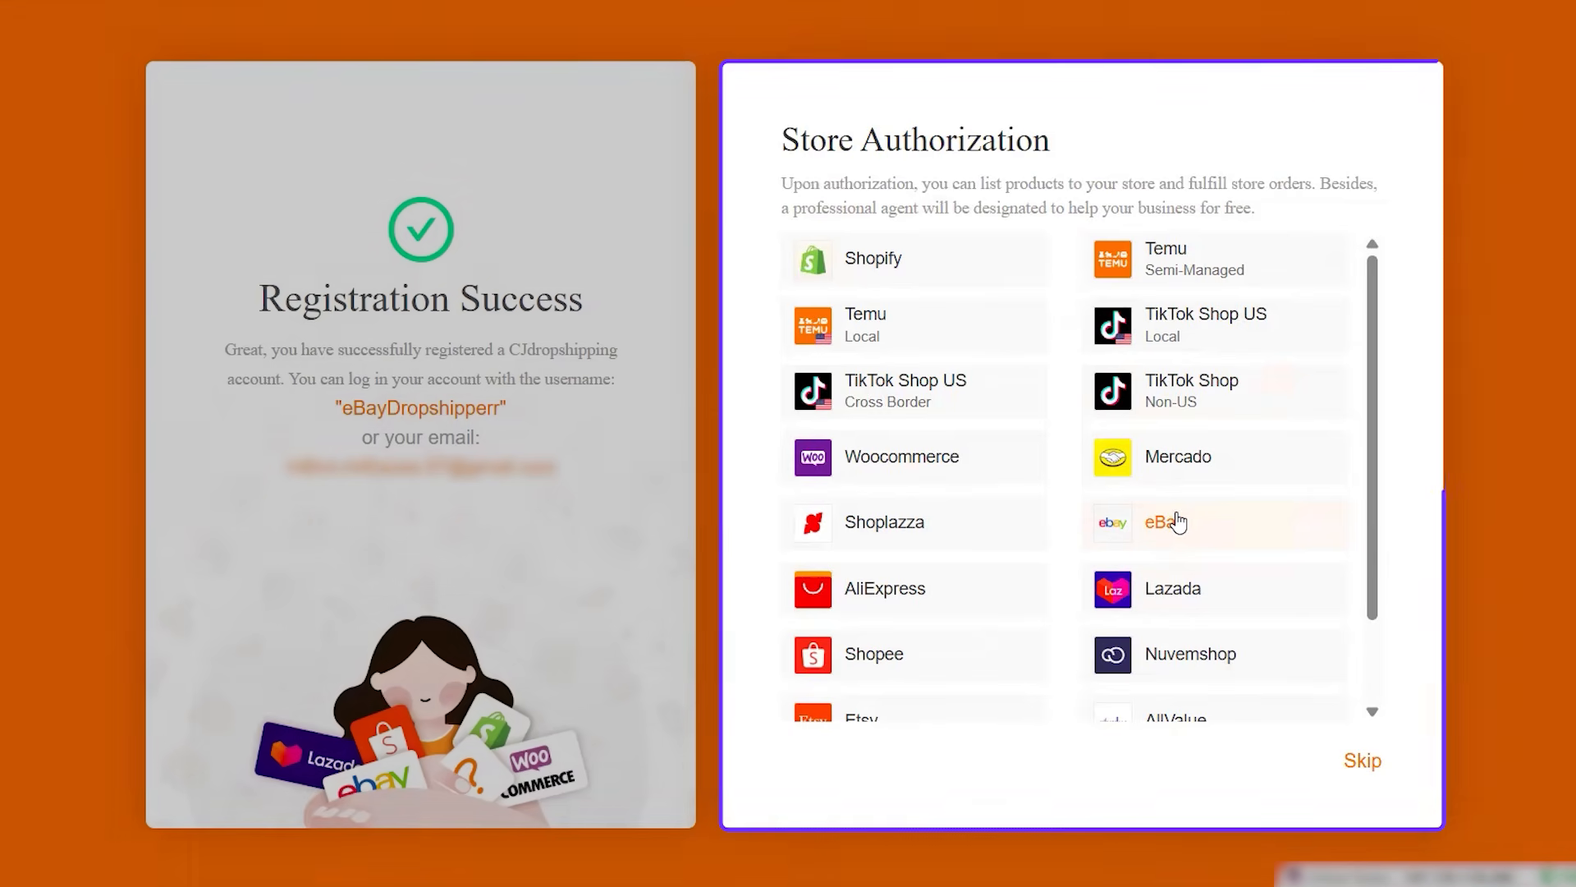
left_click(1178, 522)
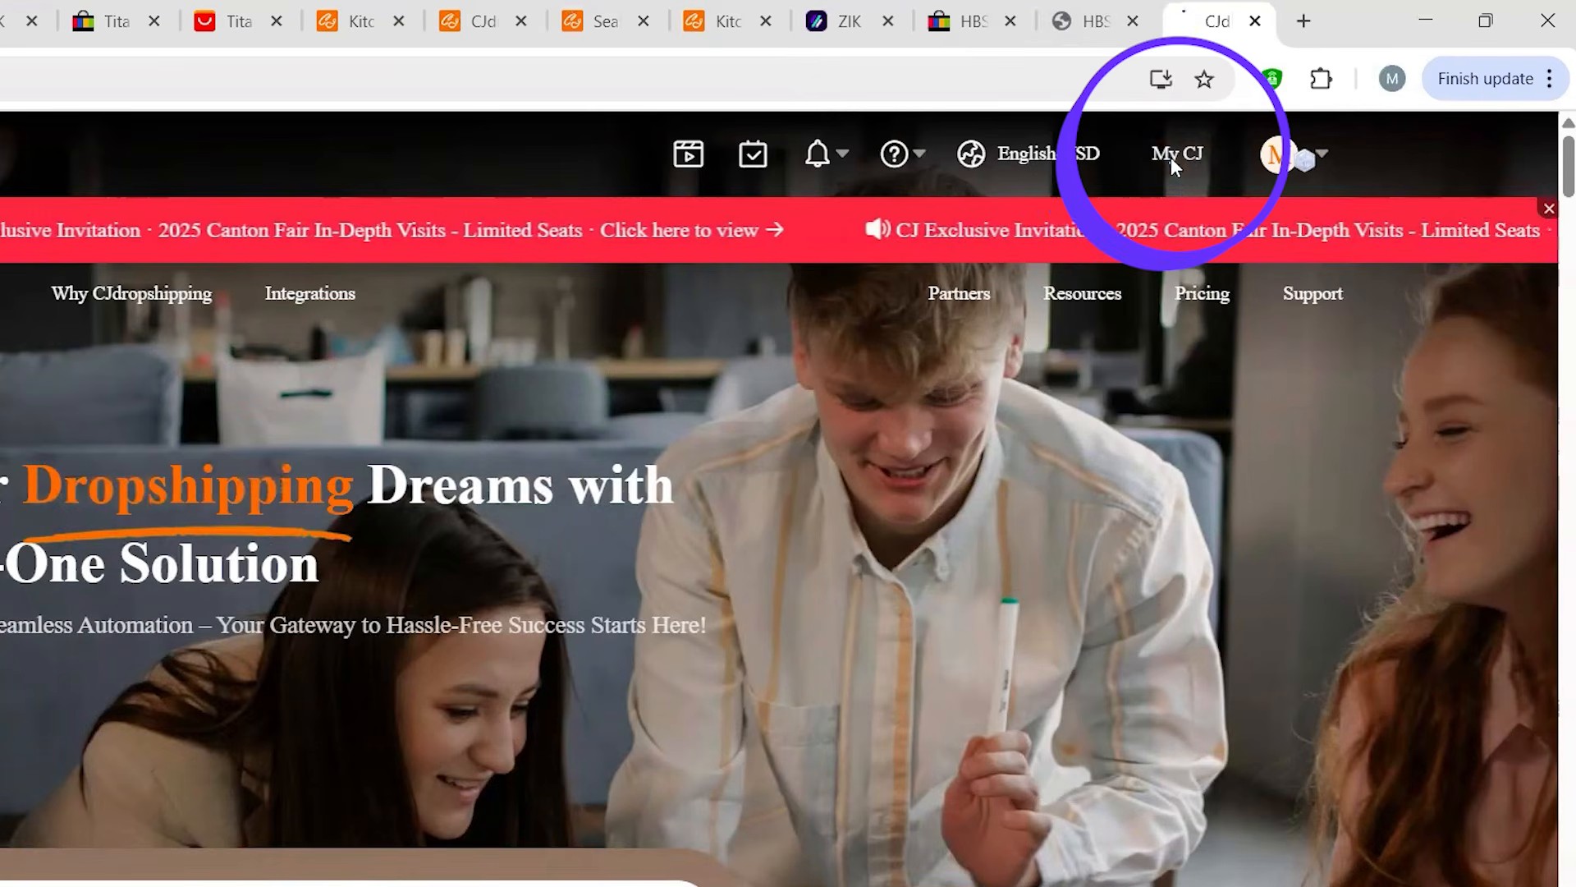
Open the account's wallet from the My CJ dashboard and review the top-up amounts and charging methods
left_click(1180, 163)
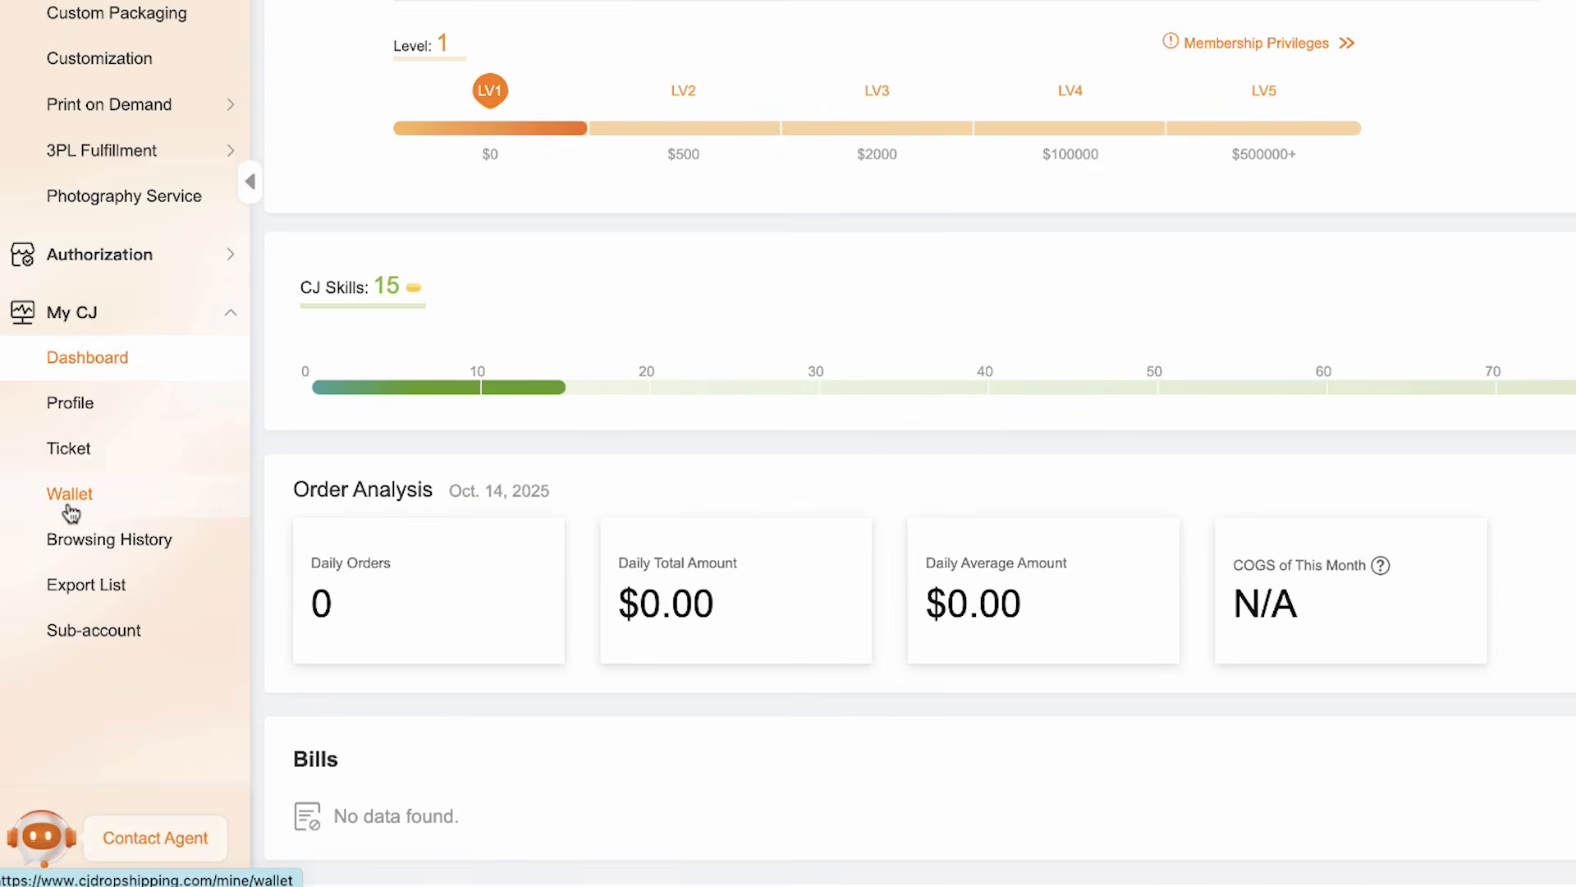
left_click(70, 511)
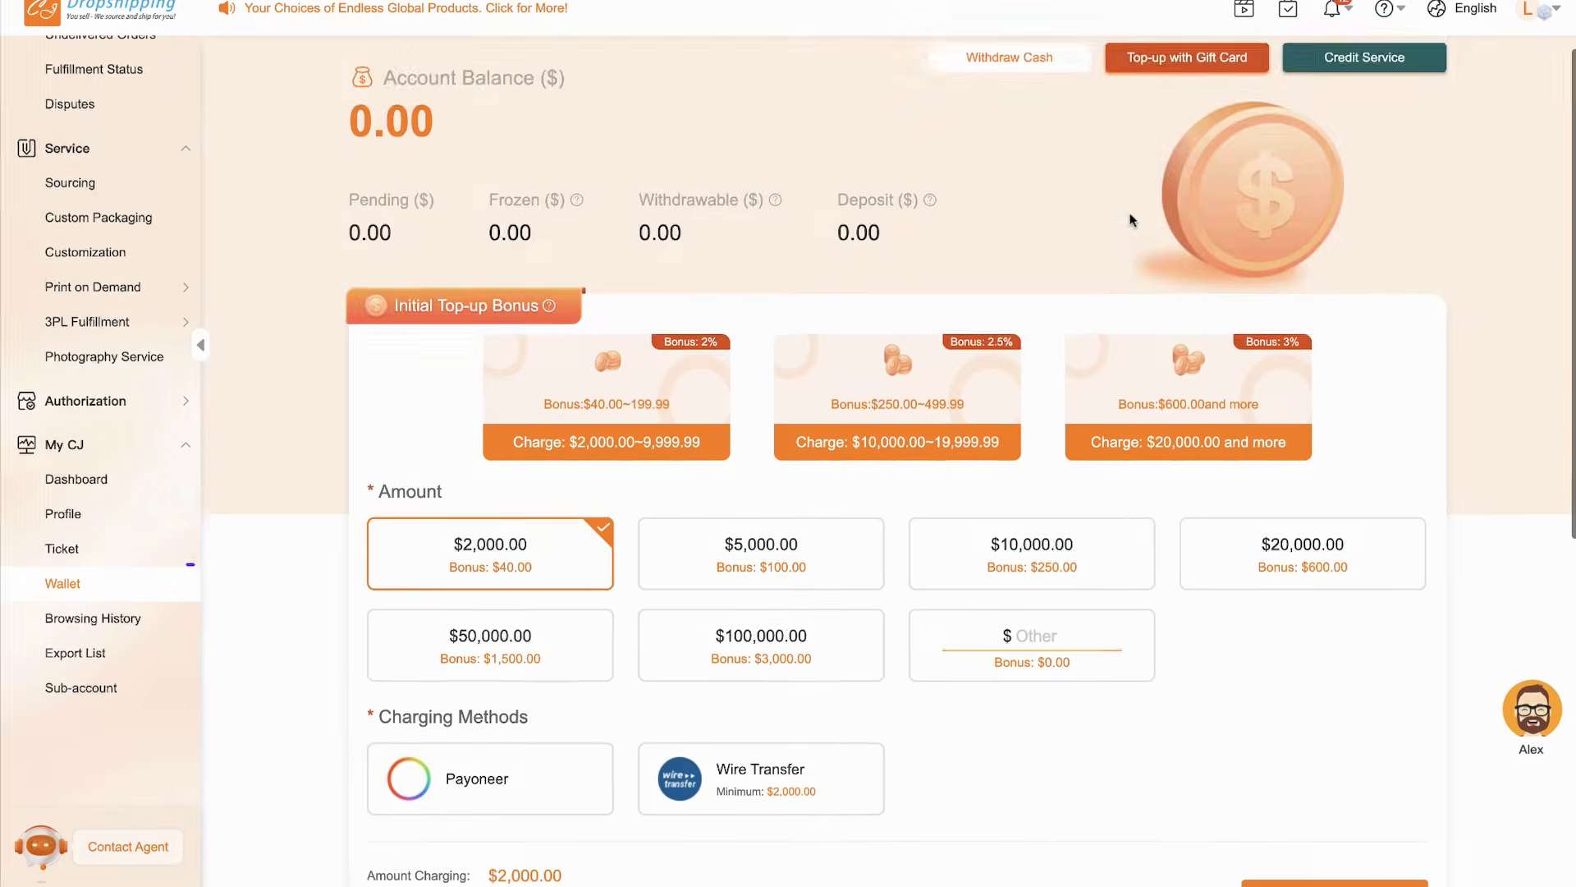
scroll(1128, 217, "down", 5)
scroll(1130, 220, "down", 1)
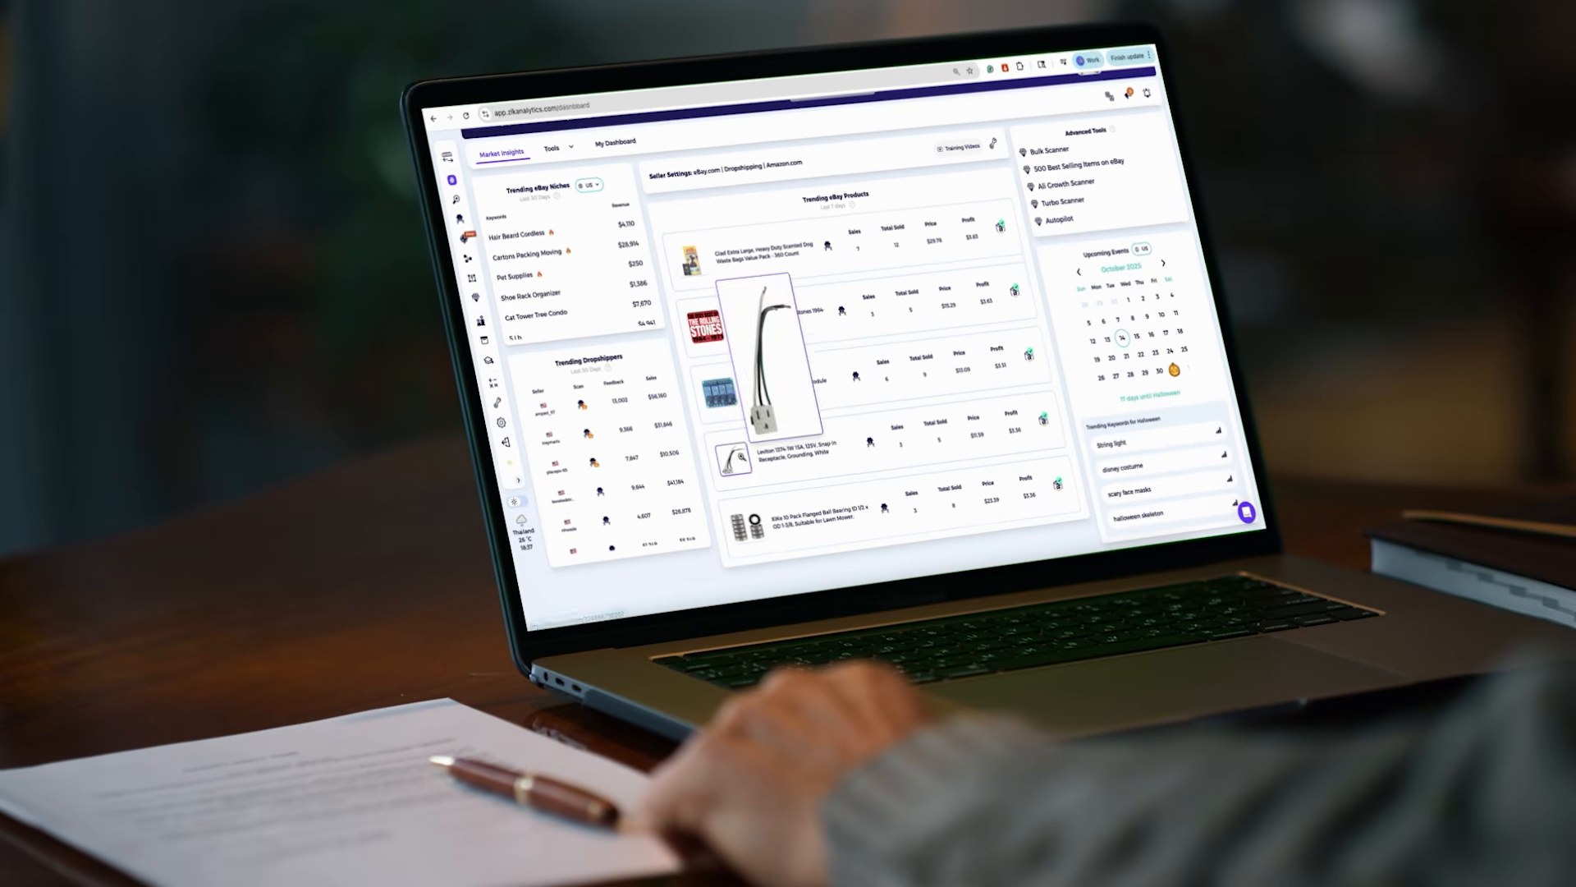
Switch to ZIK Analytics, open the quick settings, and search the eBay product research for "Bluetooth headphones"
mouse_move(719, 398)
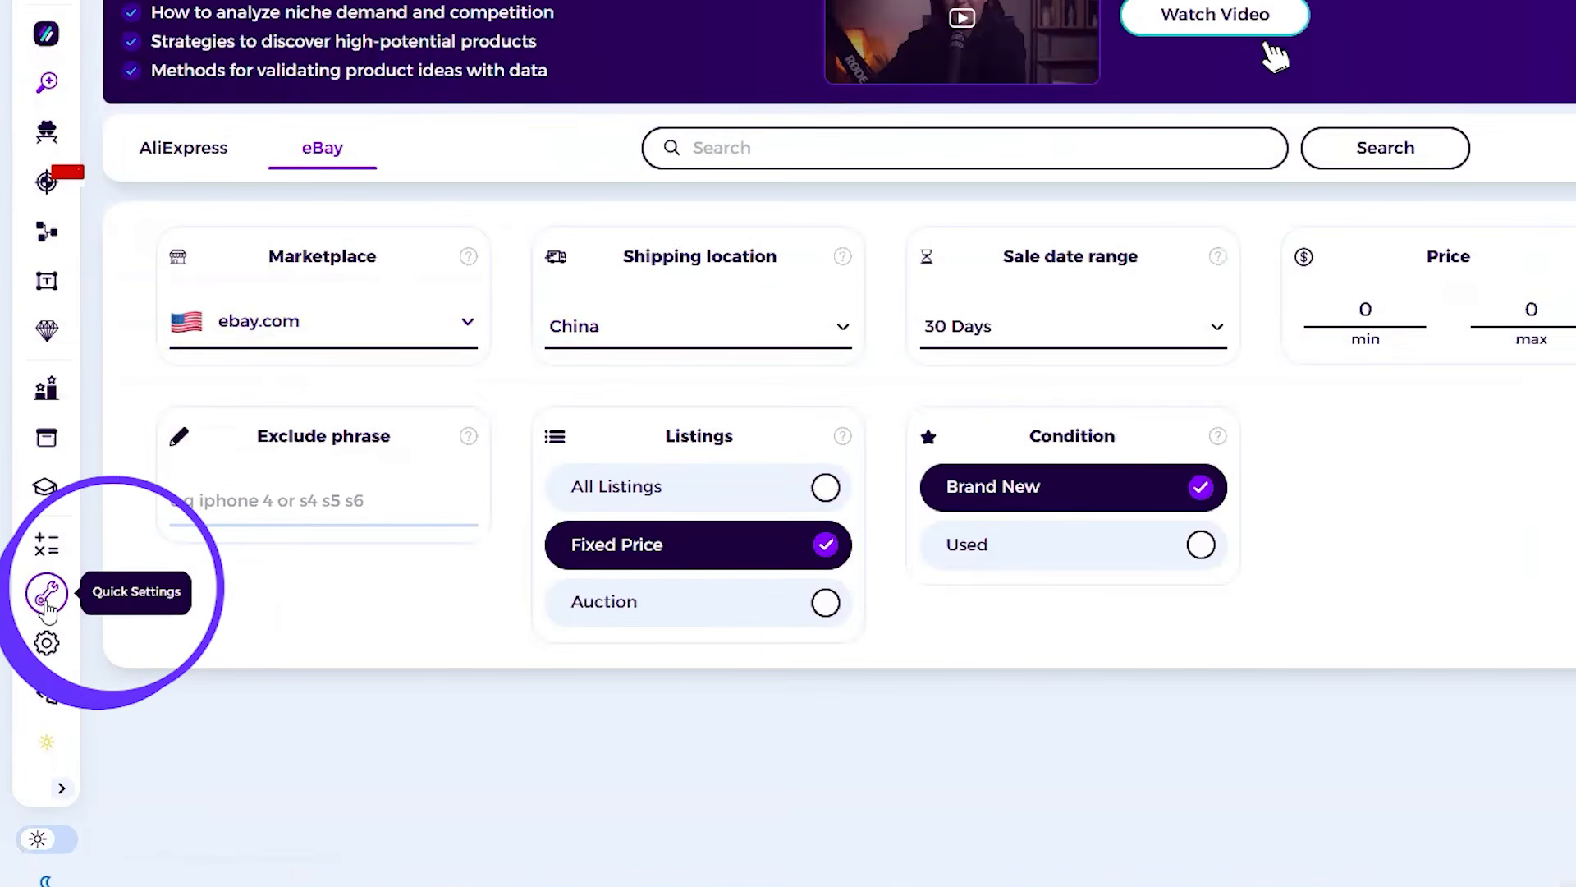
left_click(46, 604)
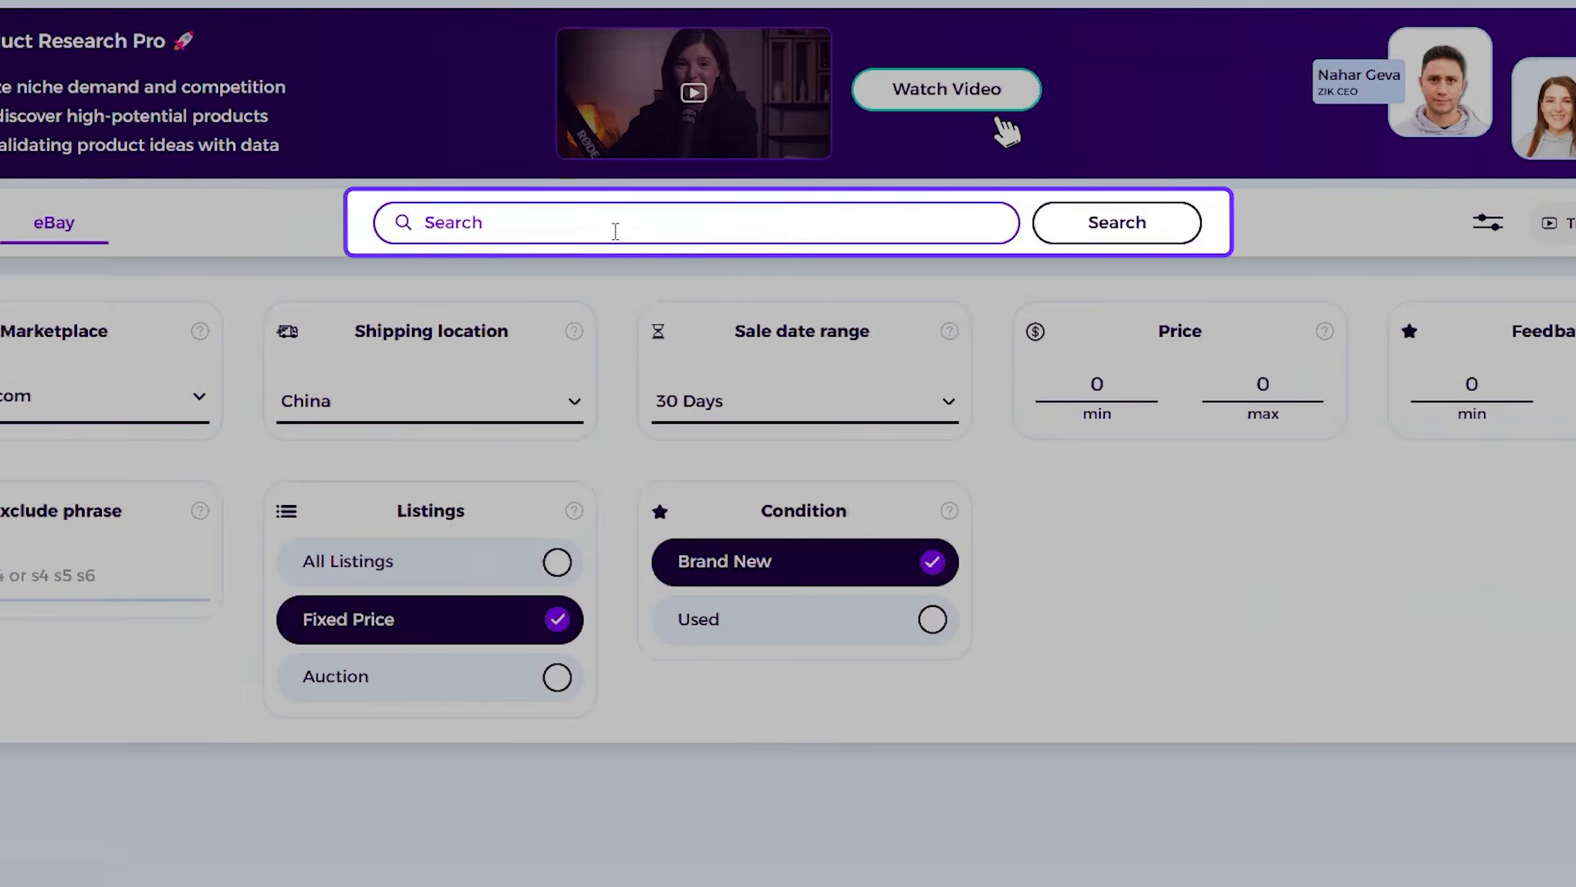
type("Bluetooth headphones")
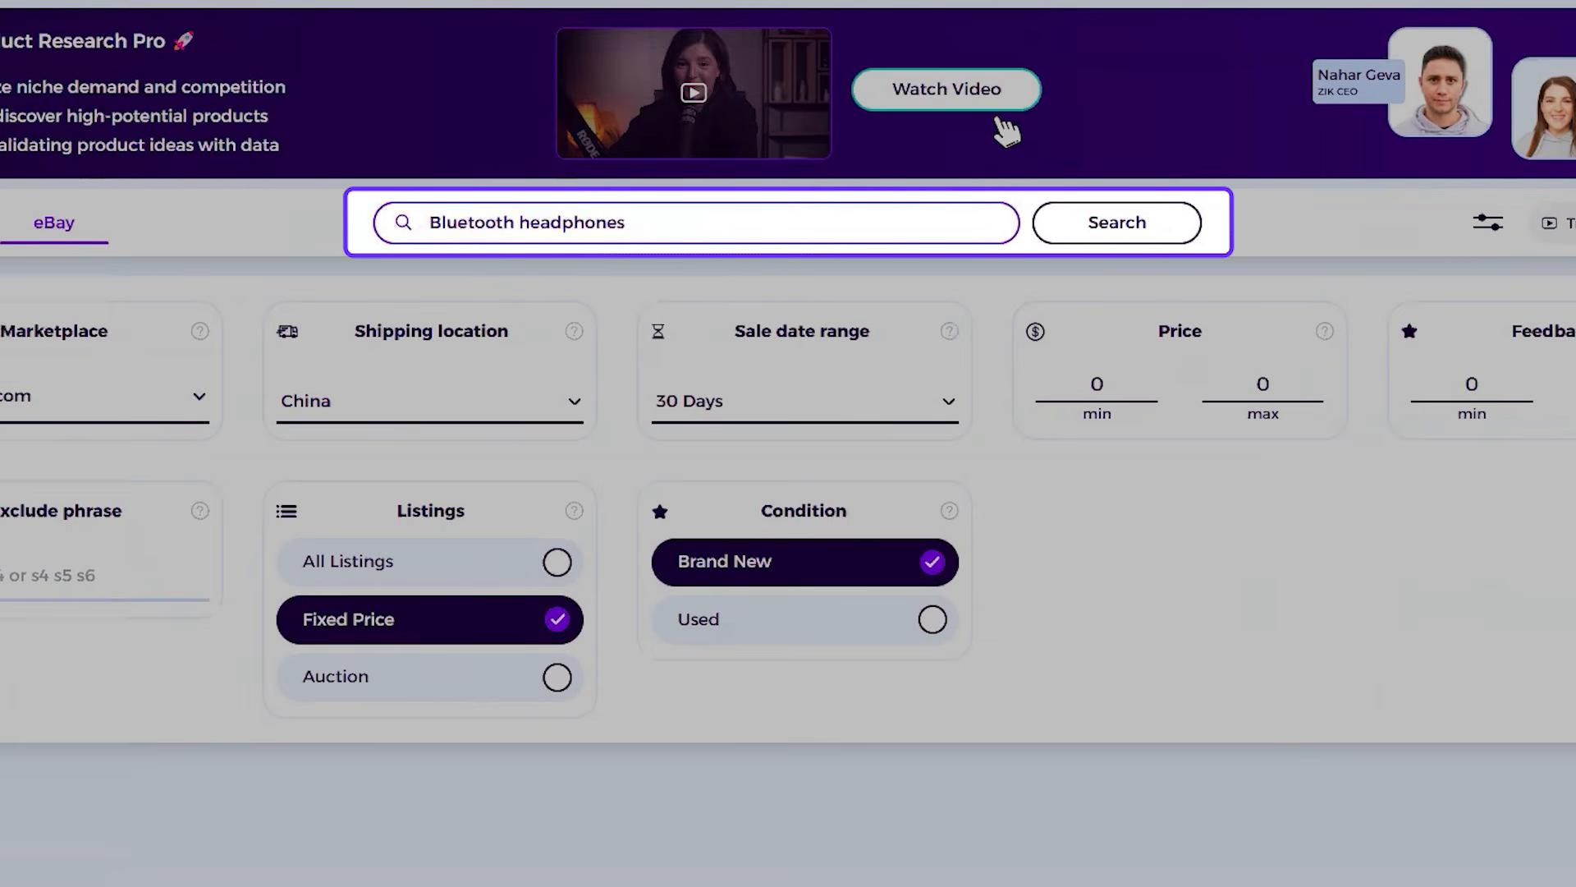
left_click(1112, 220)
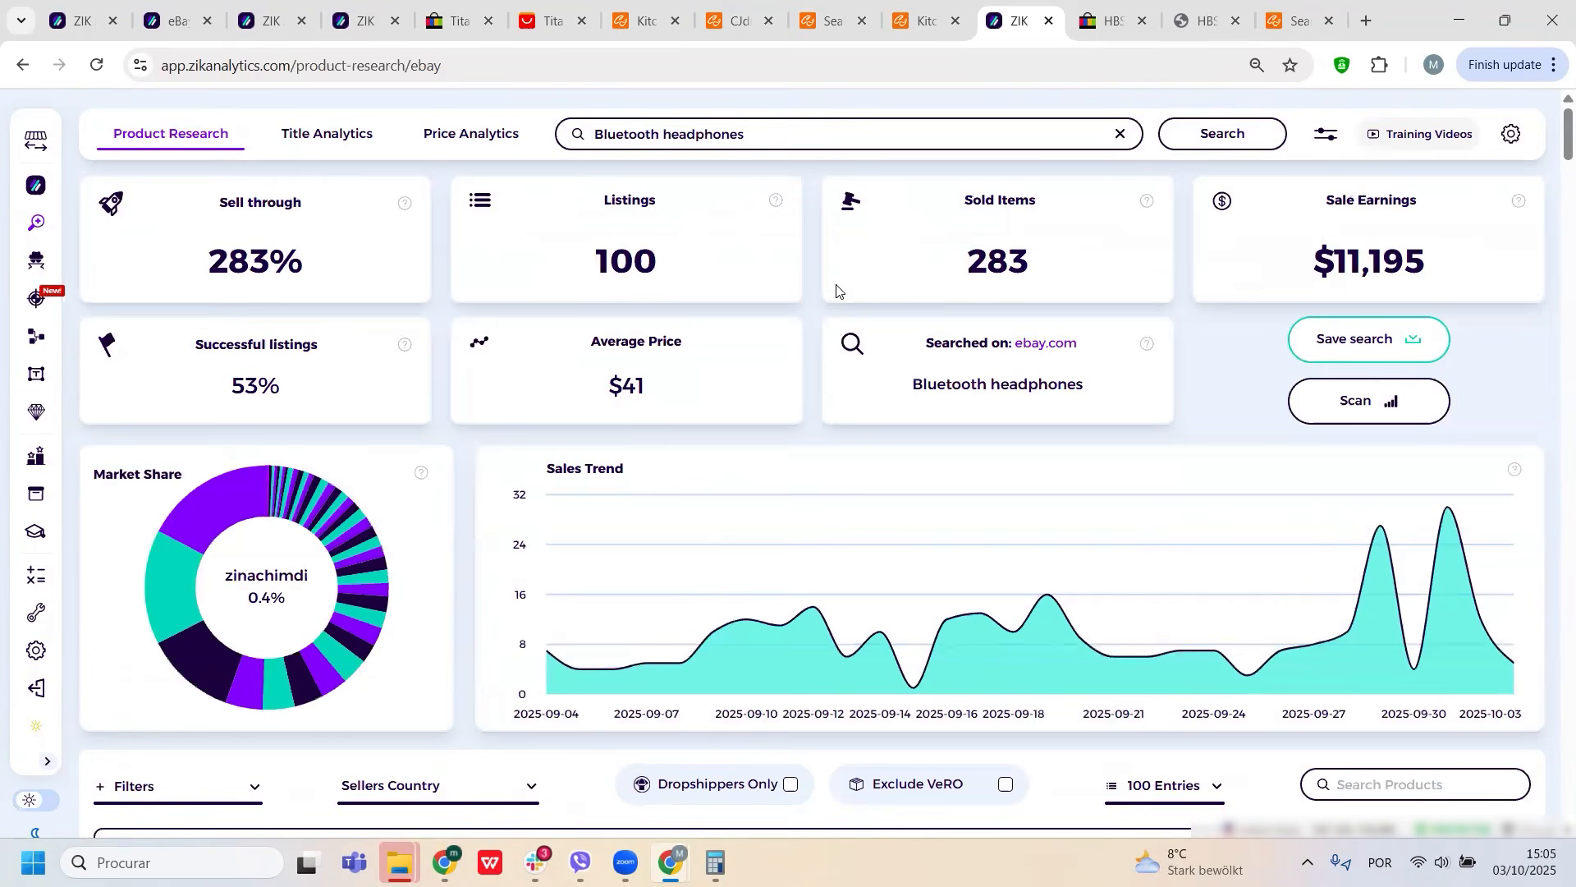
Exclude VeRO products from the Bluetooth headphones results and look through the remaining product list
scroll(788, 459, "down", 4)
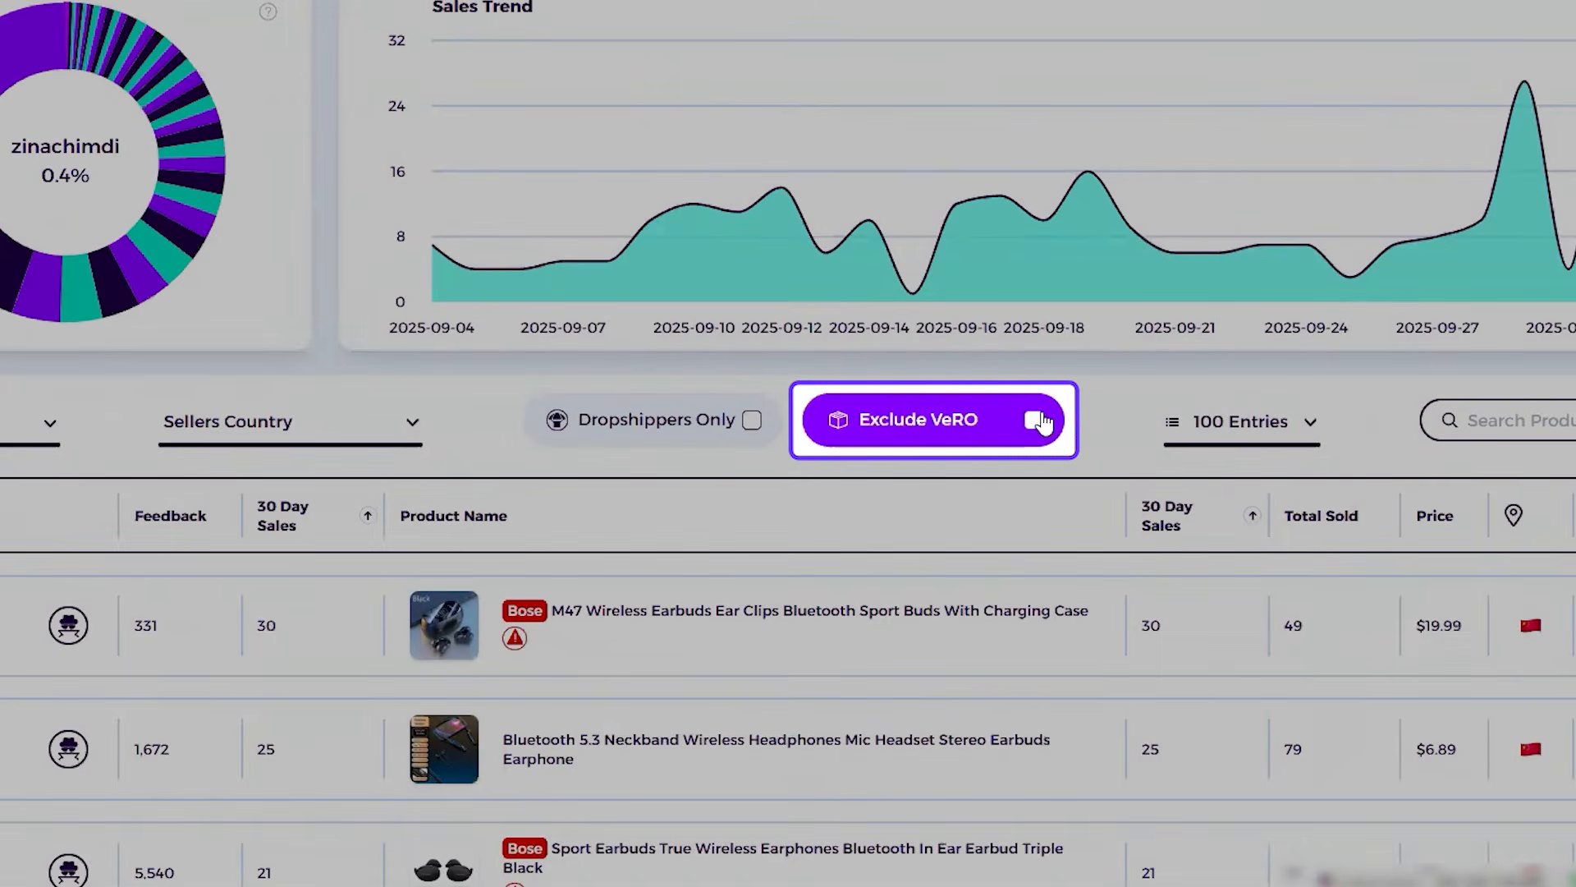
left_click(1038, 420)
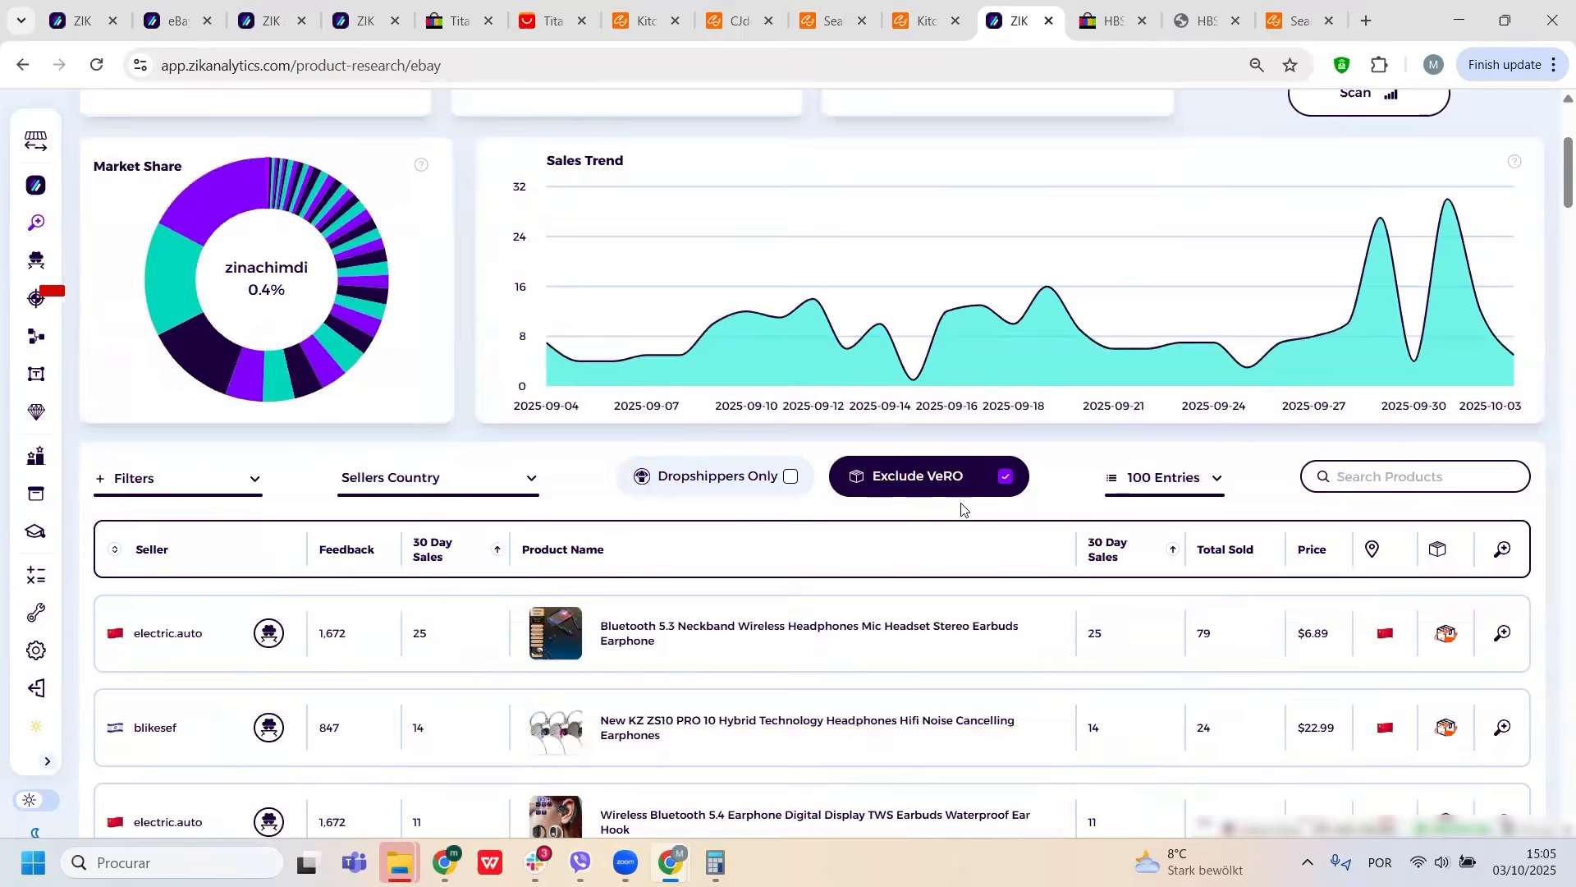
scroll(962, 509, "down", 3)
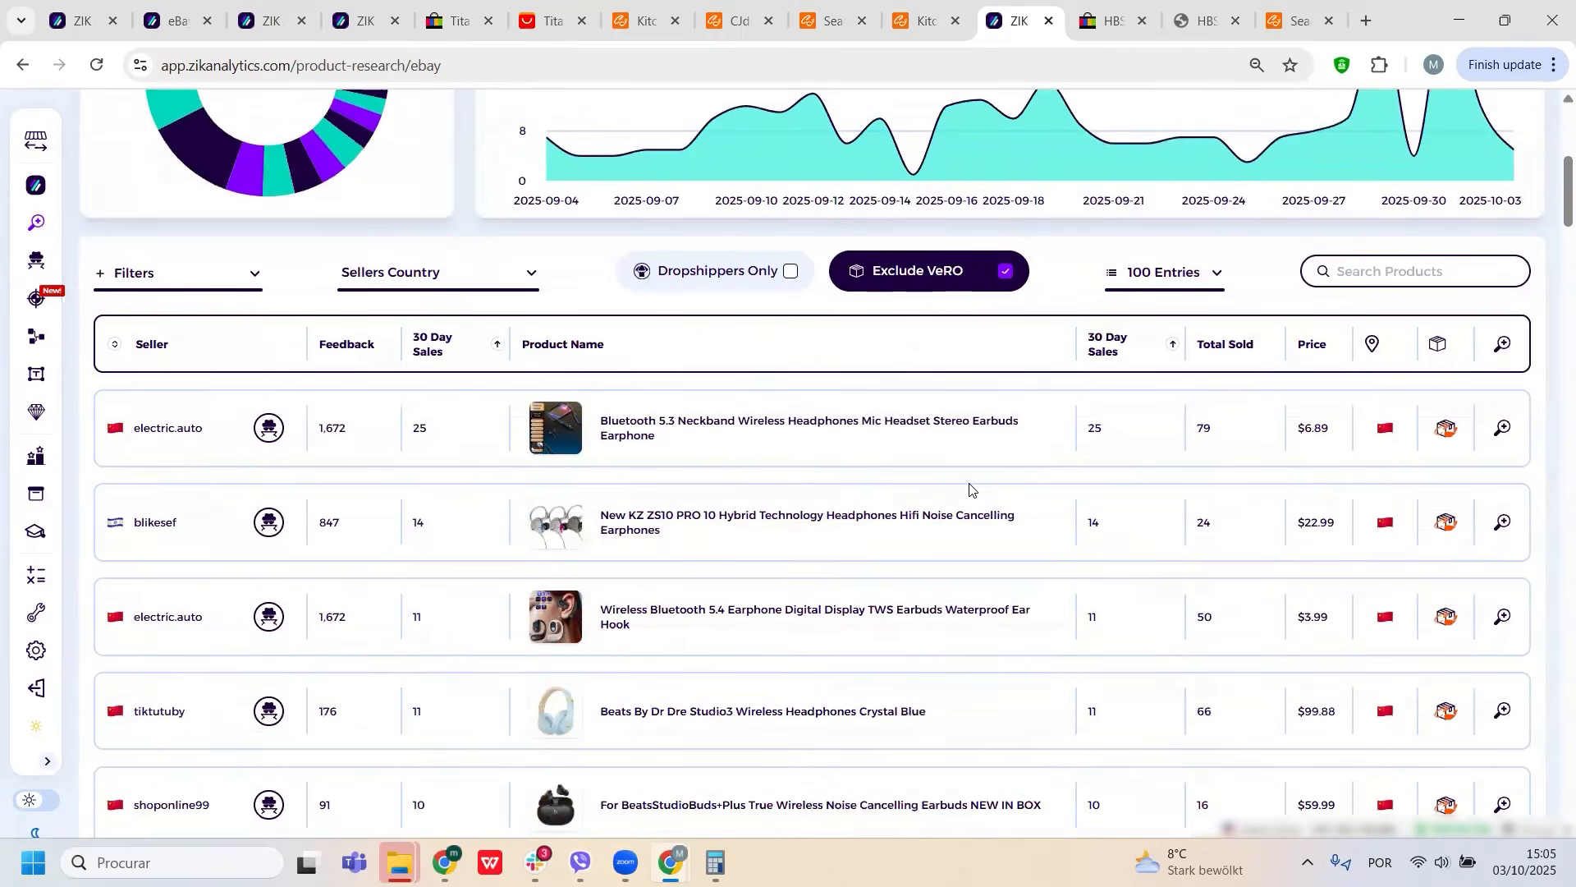
scroll(970, 490, "down", 6)
scroll(933, 460, "down", 6)
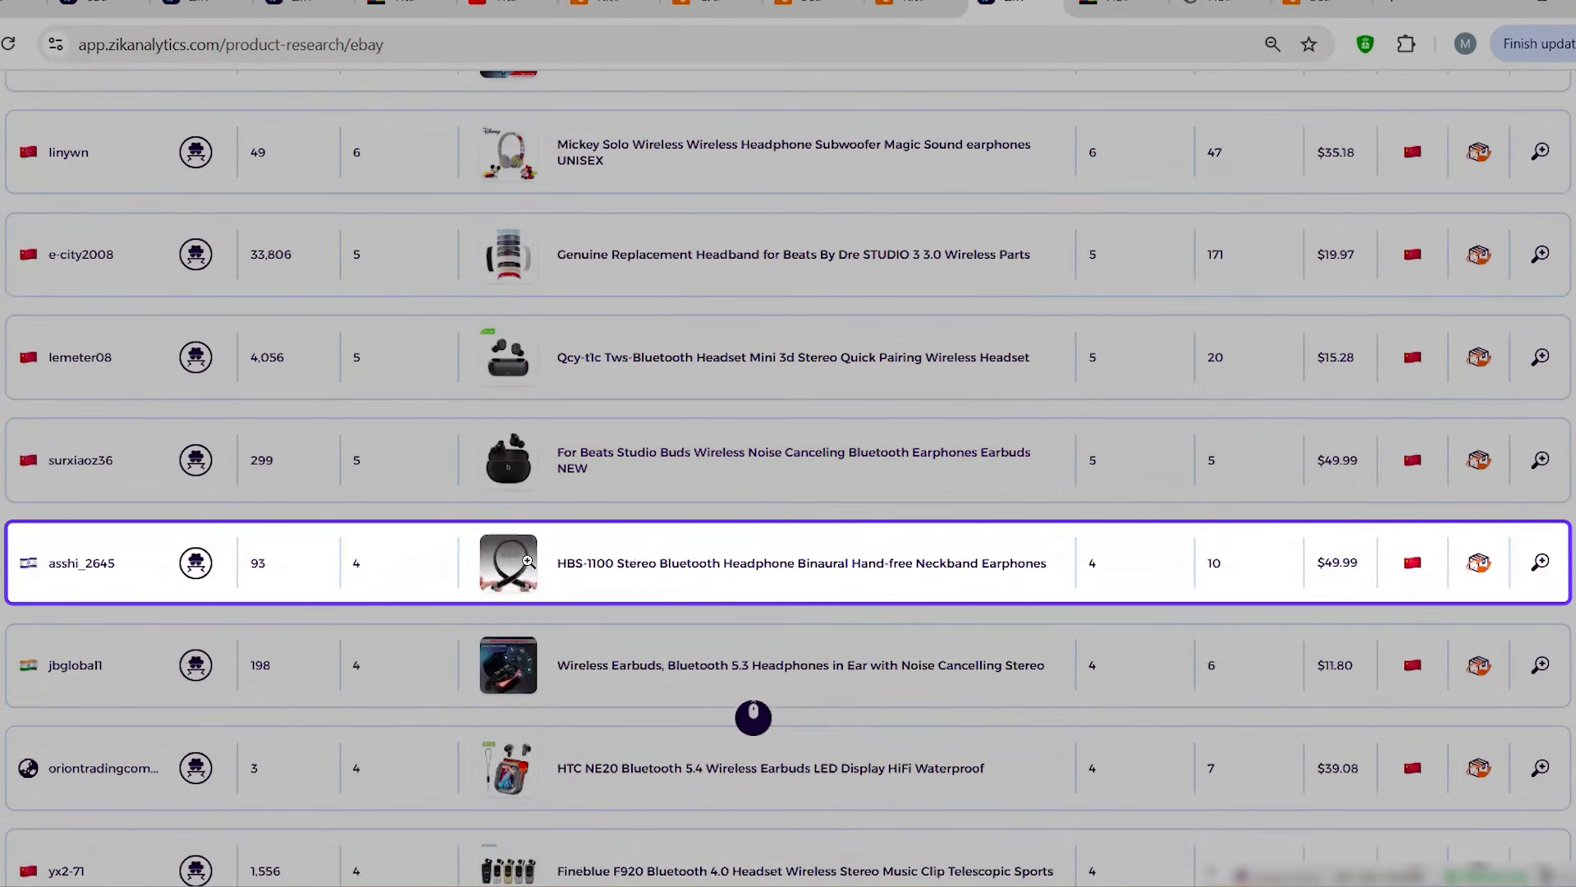
Check the 30-day sales of the HBS-1100 Stereo Bluetooth Headphone and open its matching AliExpress supplier listing
double_click(1113, 565)
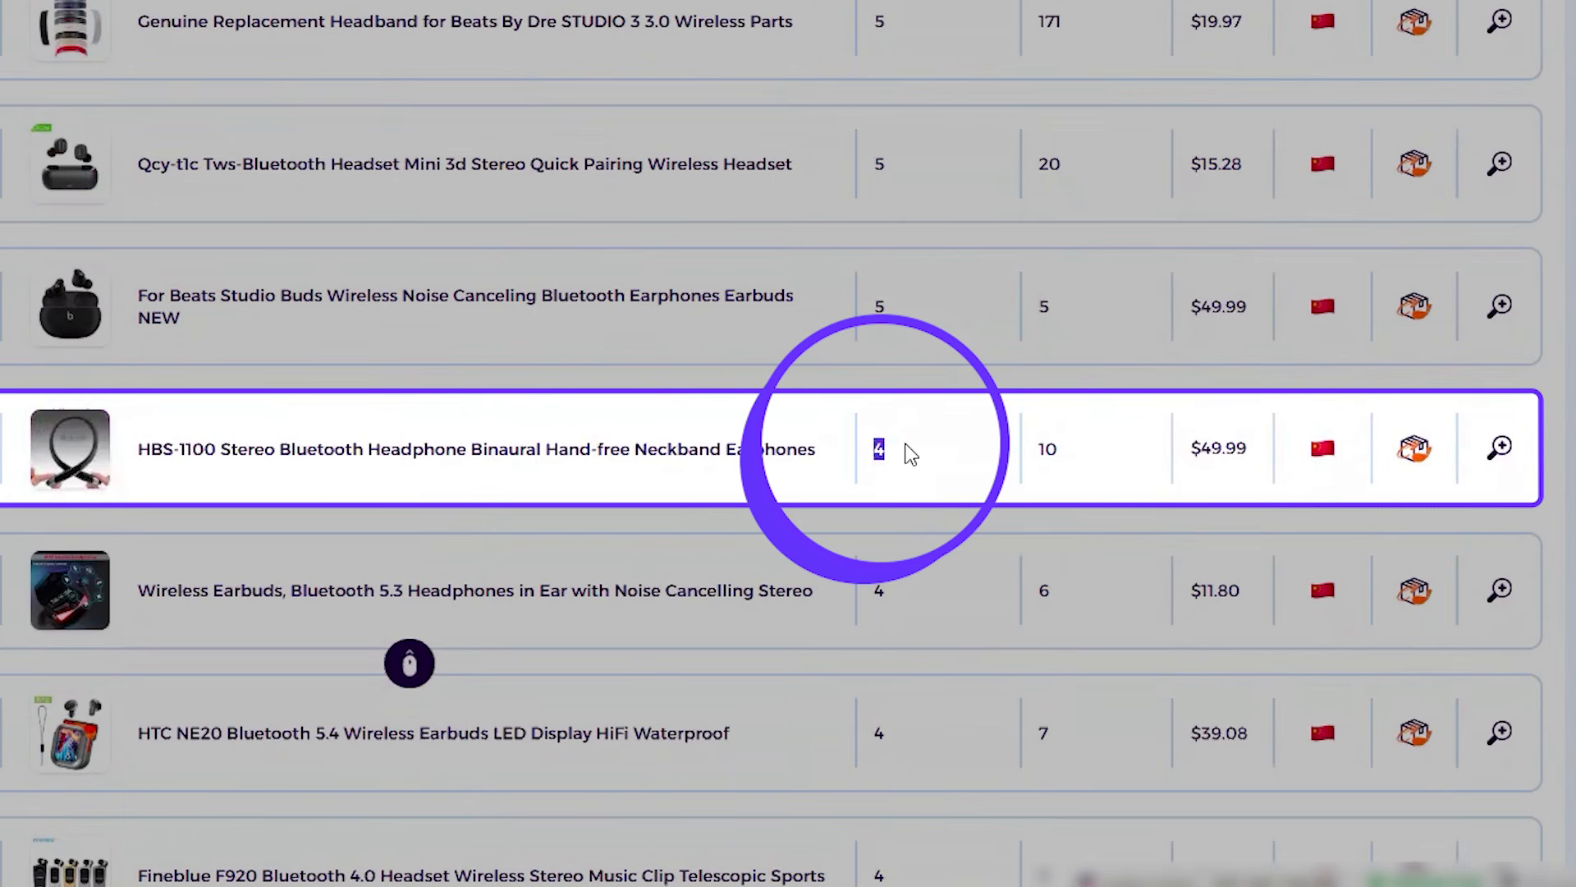
left_click(1142, 478)
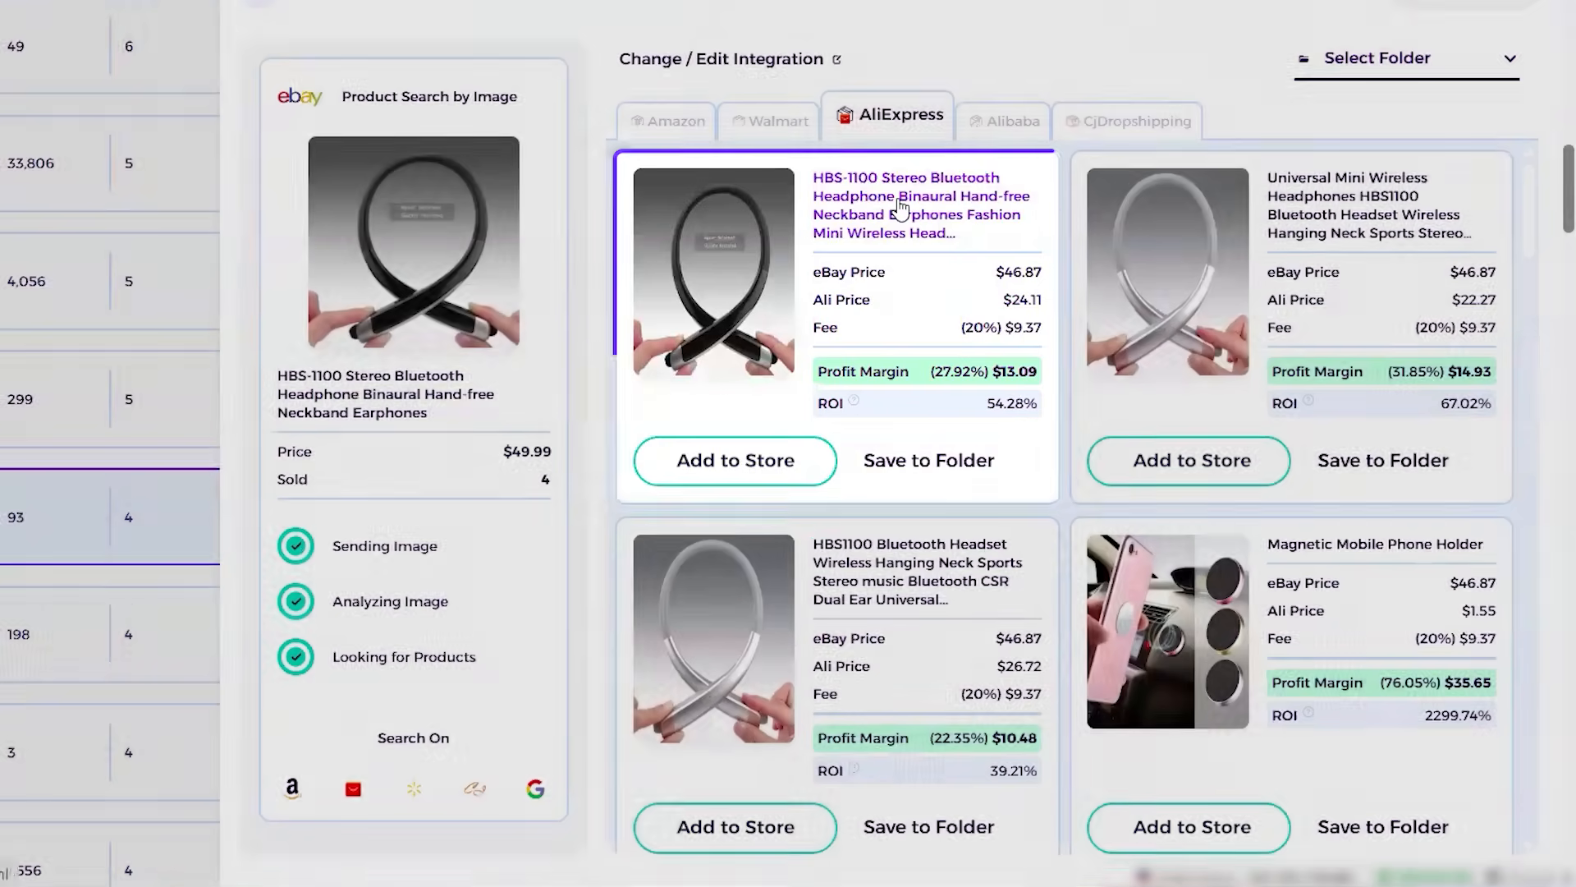
left_click(901, 209)
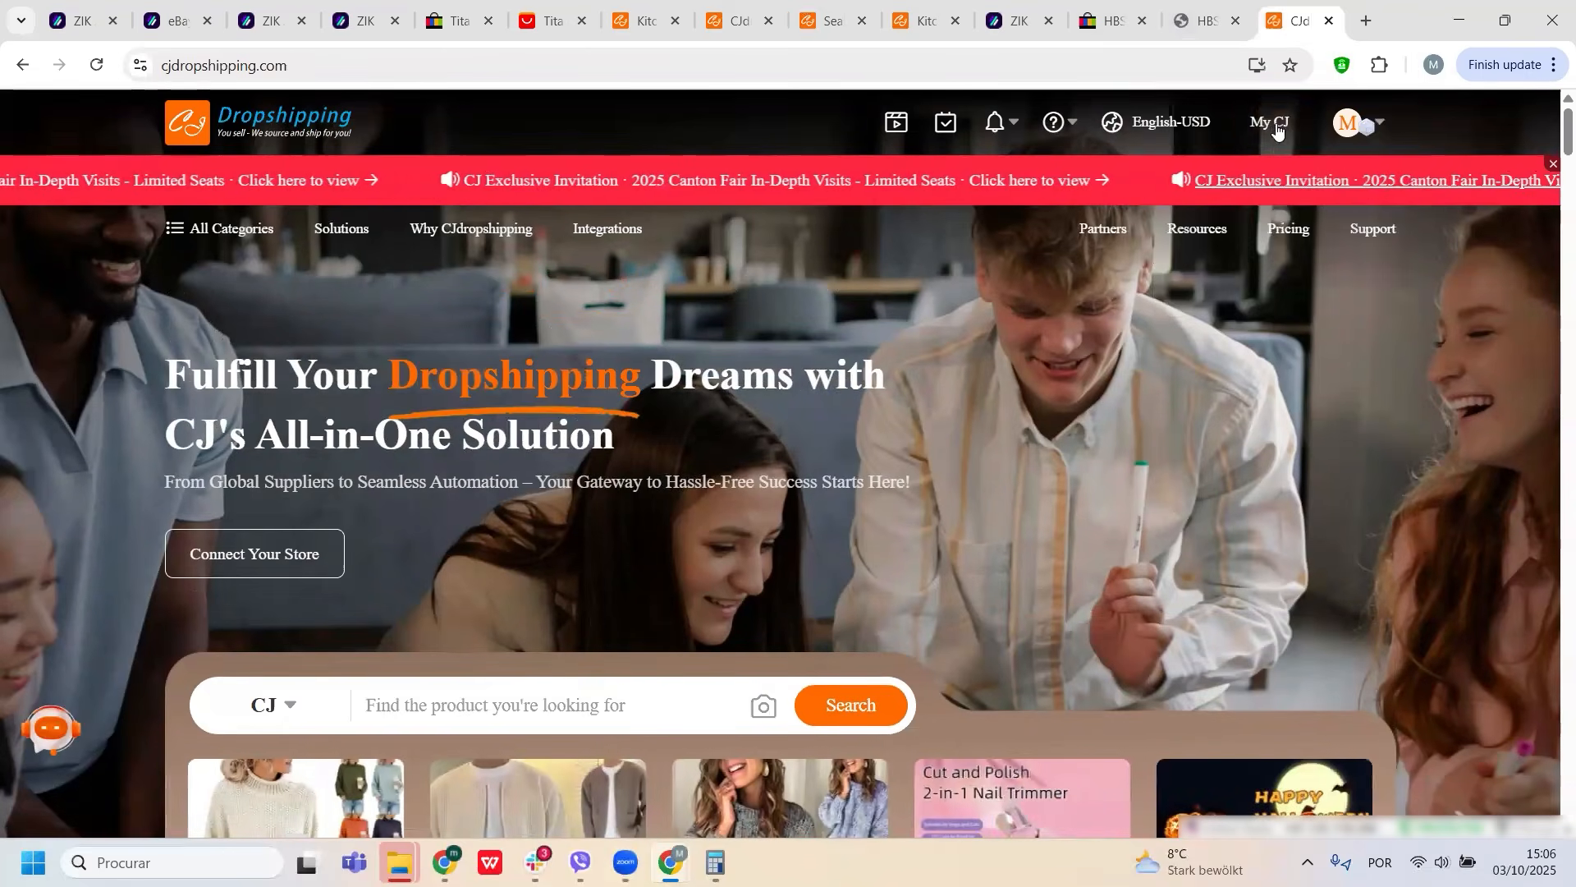
Switch to CJdropshipping, go to the Sourcing service and start a new sourcing request for an individual product
left_click(1277, 127)
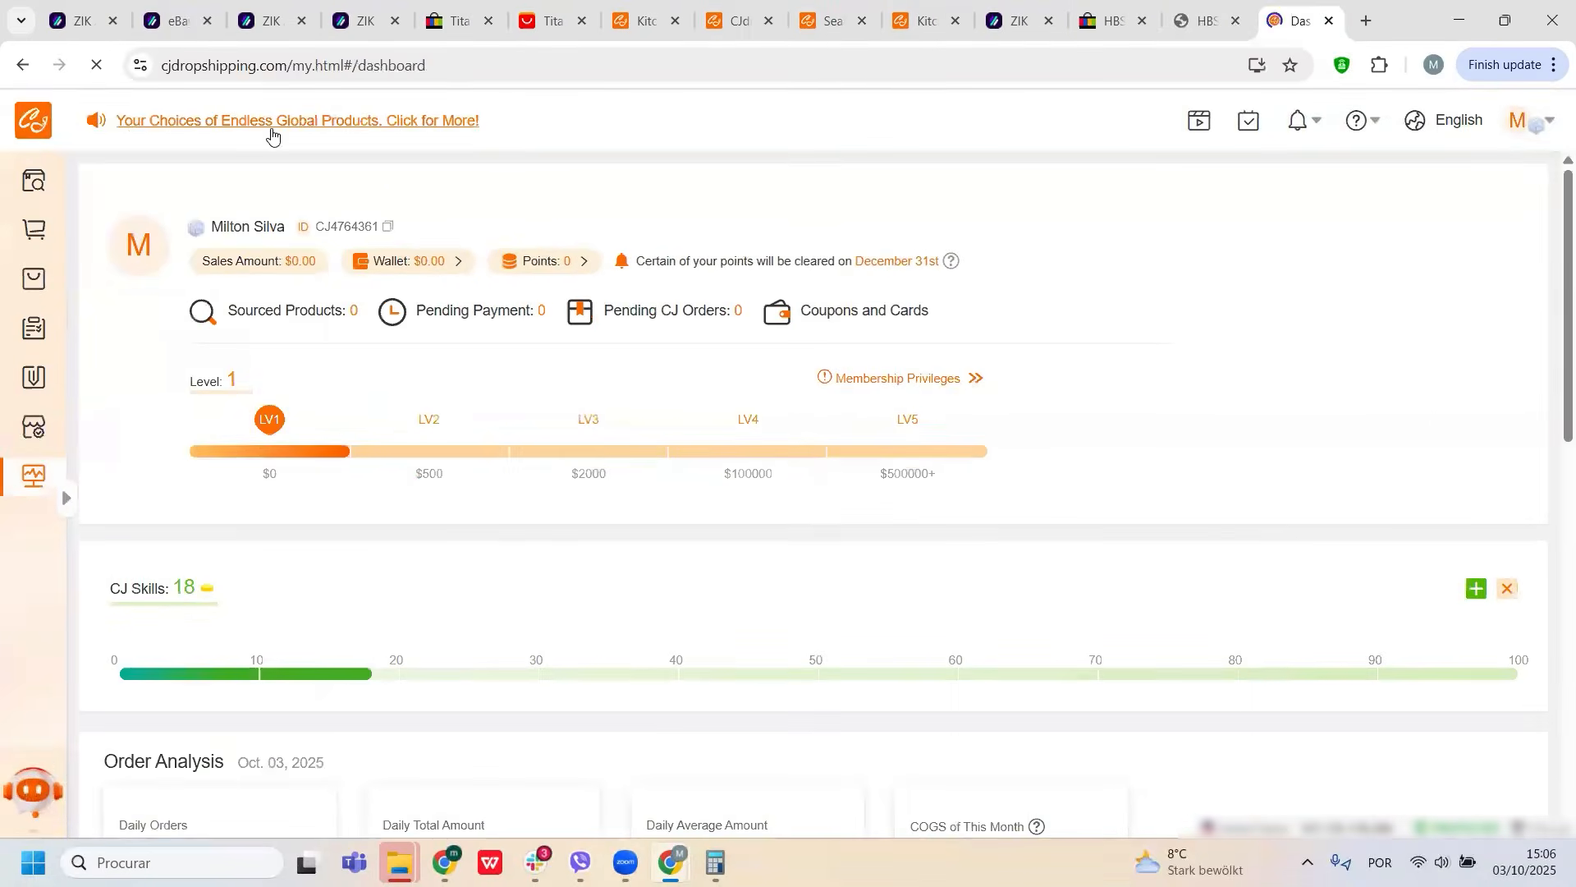
mouse_move(31, 374)
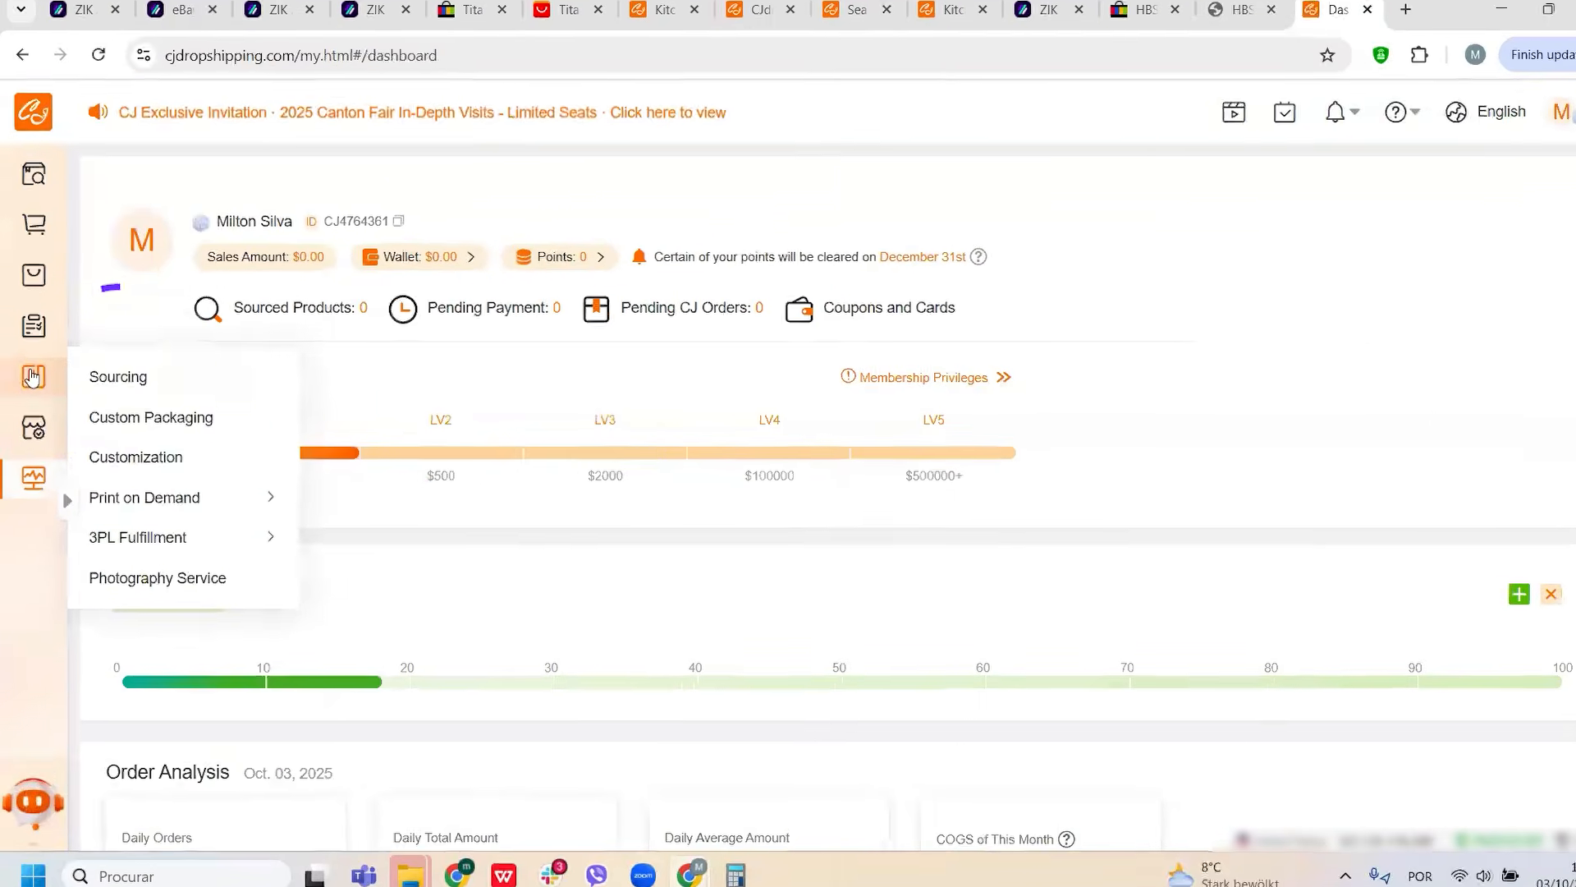
left_click(128, 378)
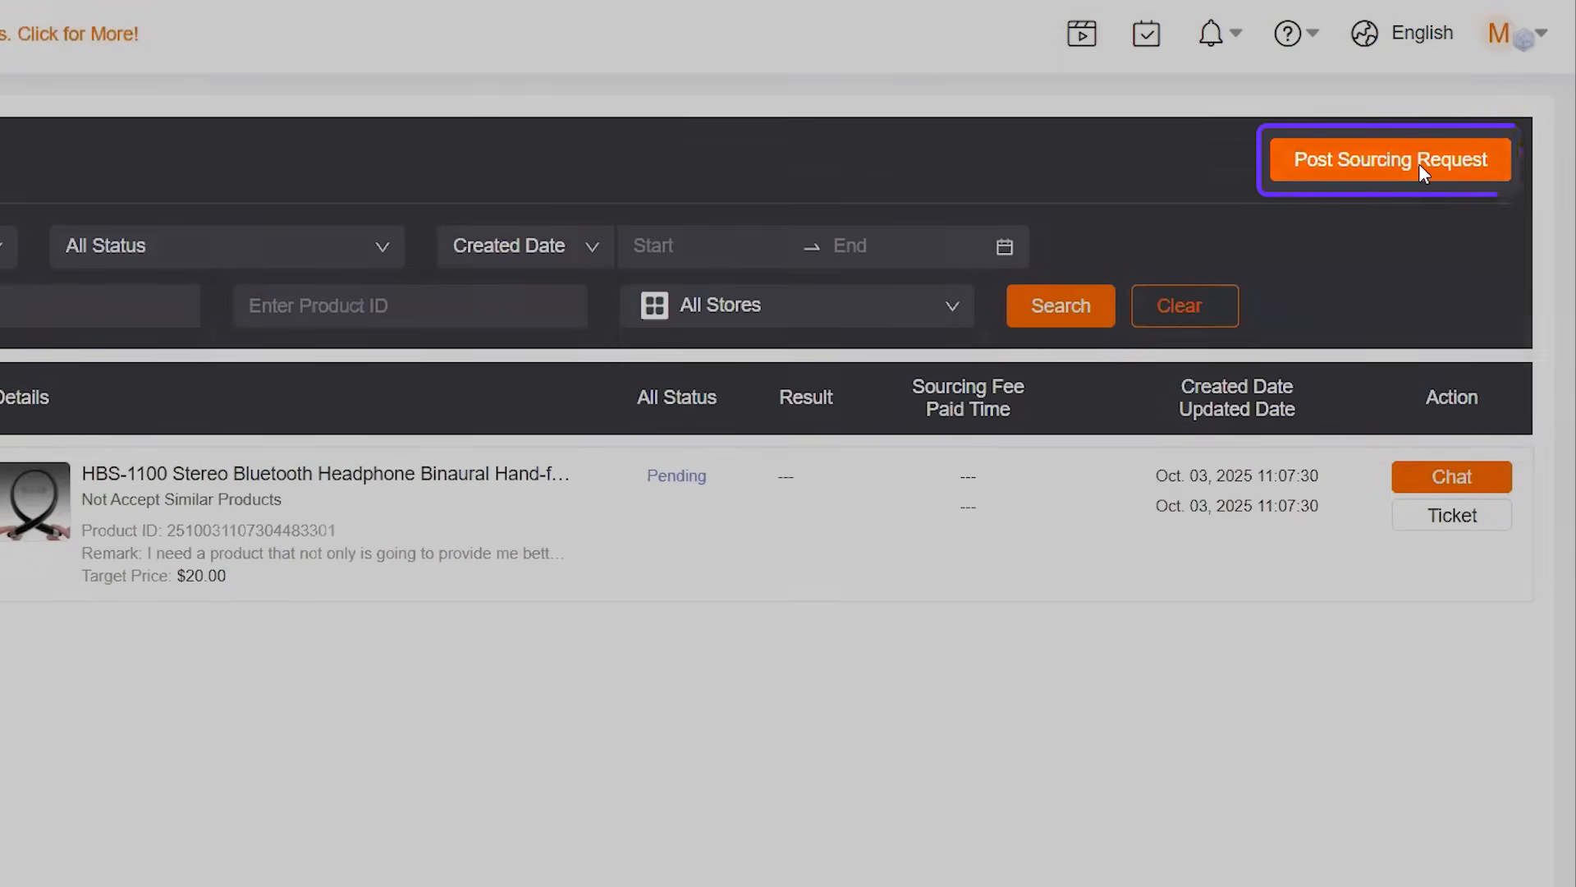
left_click(1419, 167)
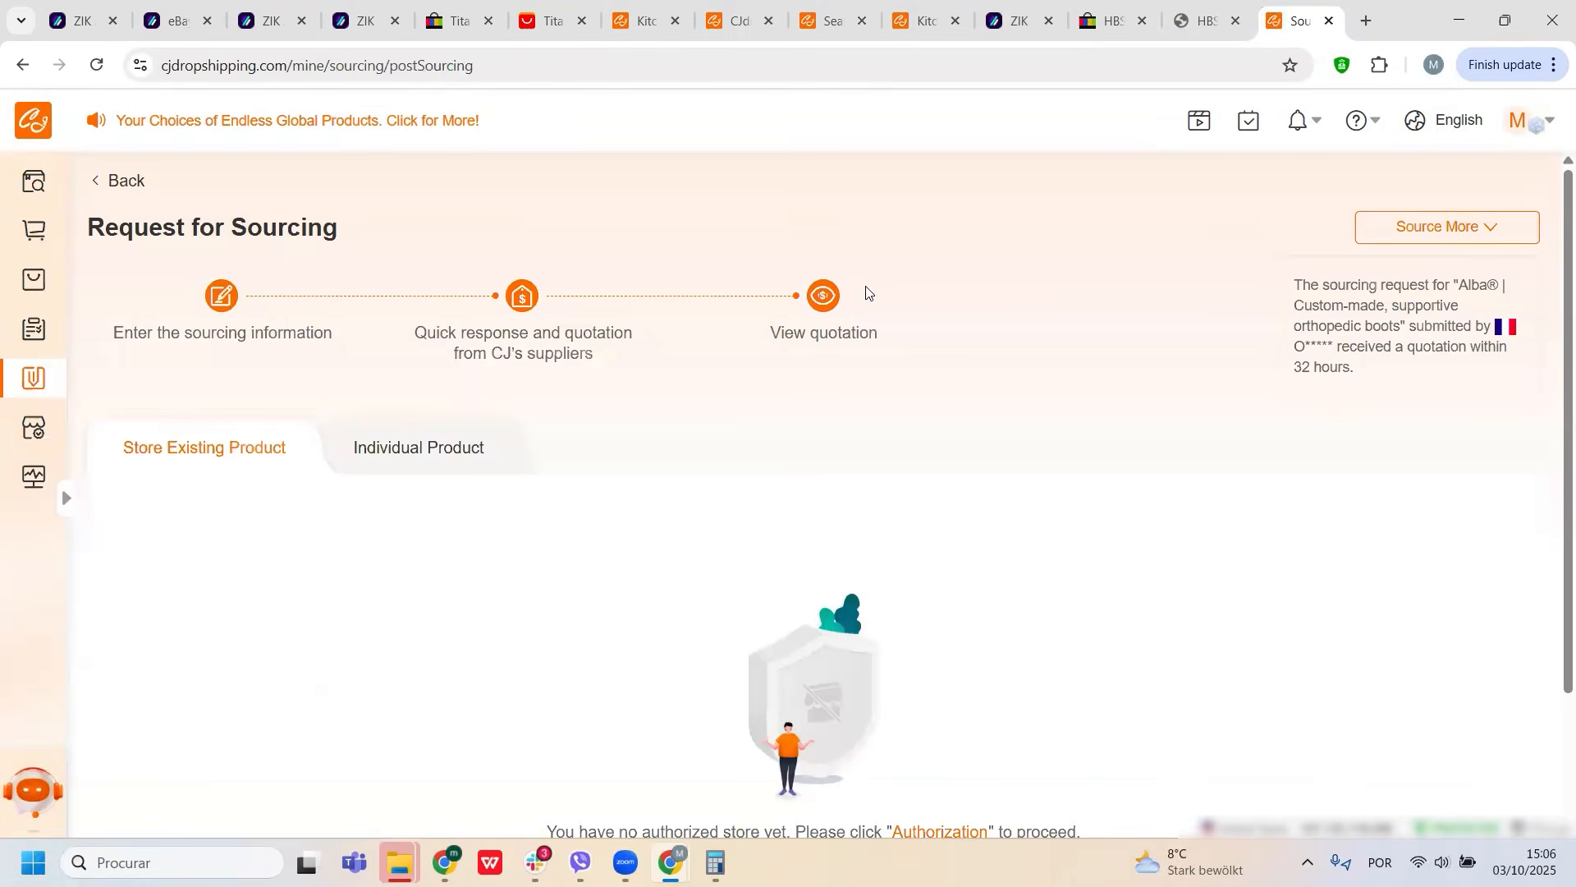
left_click(461, 449)
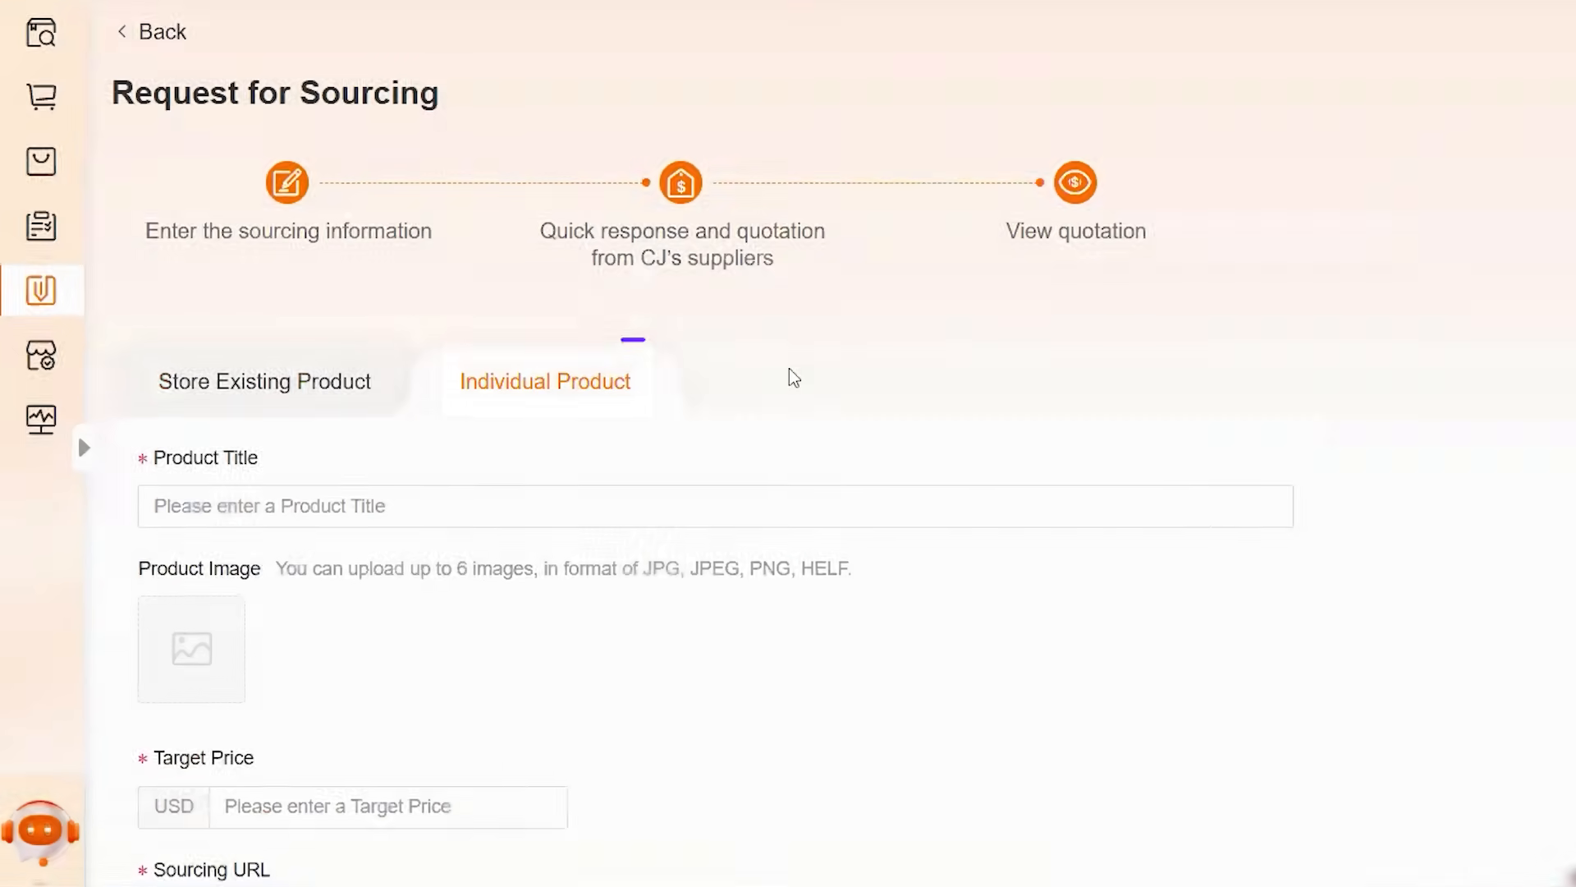
Enter the product title "HBS-1100 Stereo Bluetooth Headphone Binaural Hand-free Neckband Earphones Fashion Mini Wireless Headset Binaural universal mini"
scroll(456, 316, "down", 3)
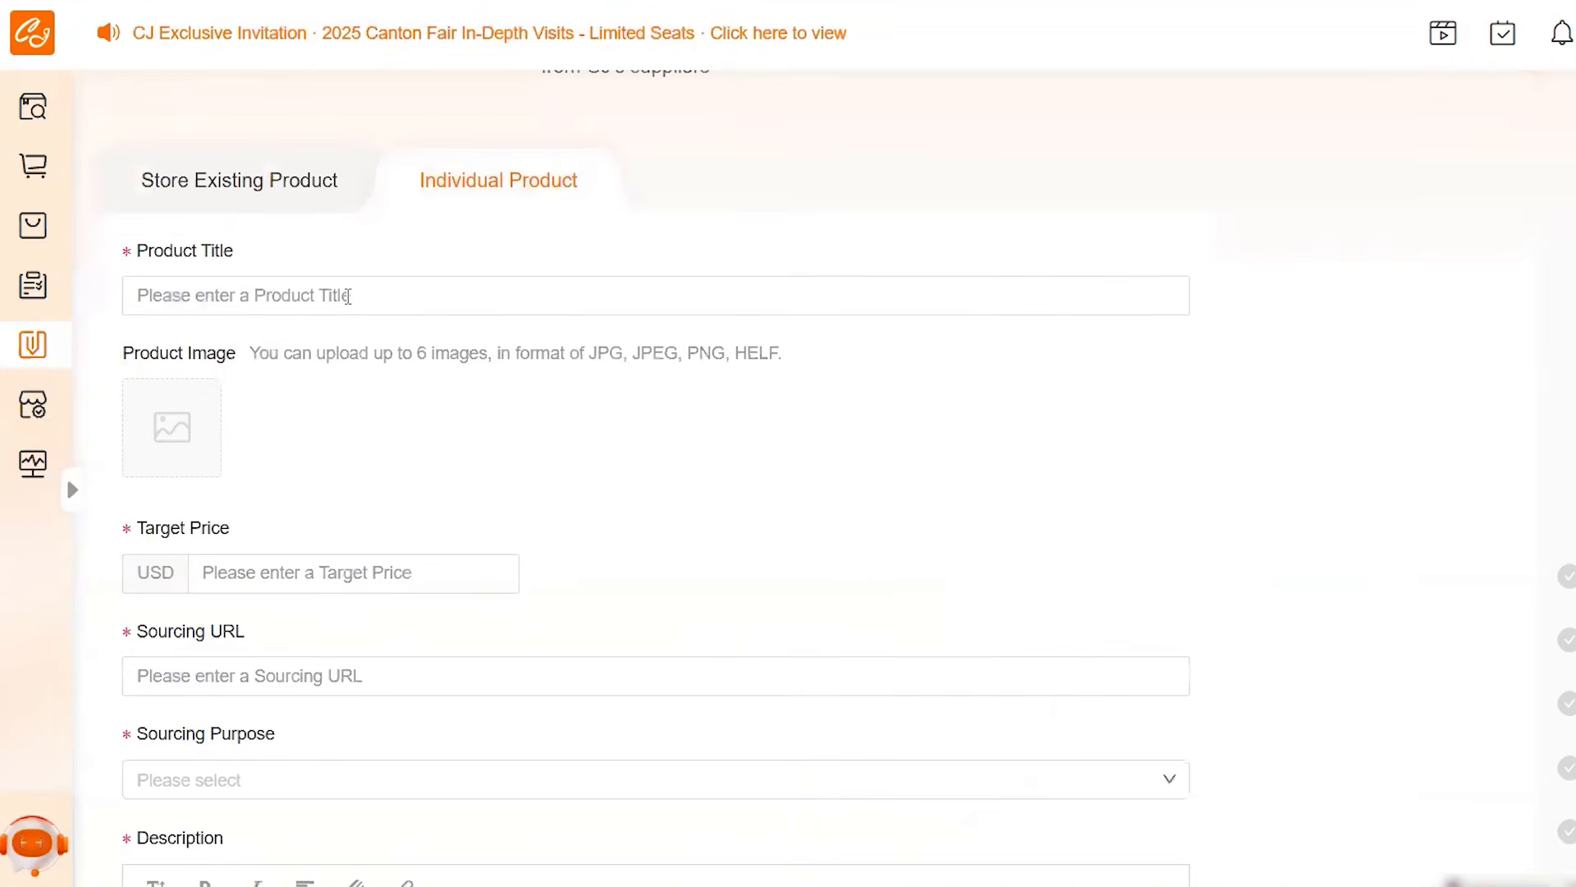
left_click(348, 297)
type("BBS-1100 Stereo Bluetooth Headphone Binaural Hand-free Neckband Earphones Fashion Mini Wireless Headset Binaural universal mini")
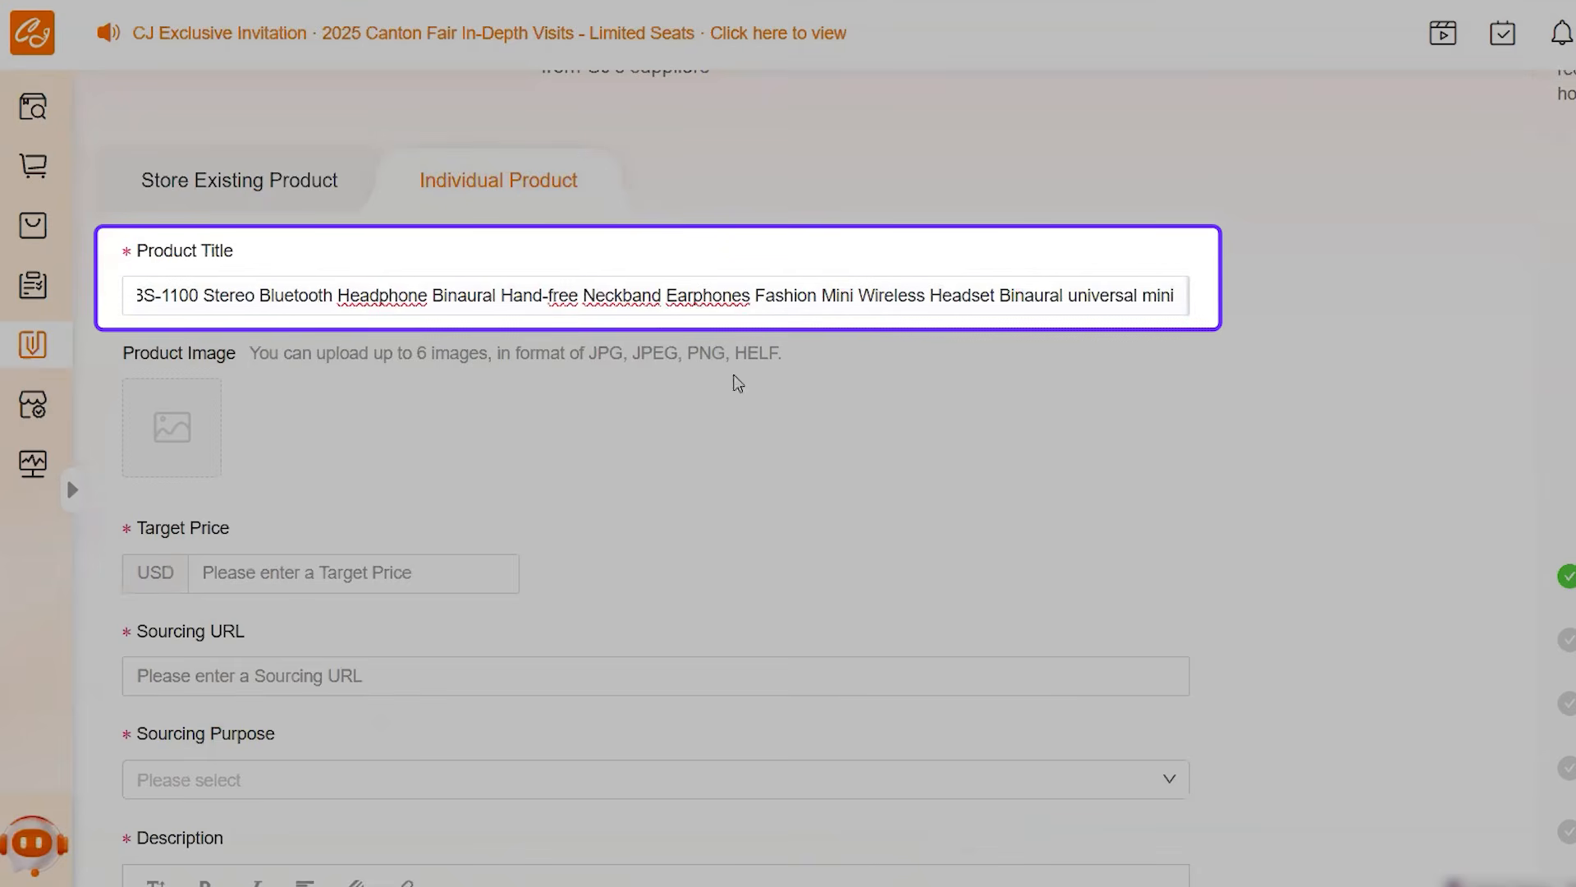
left_click(1073, 423)
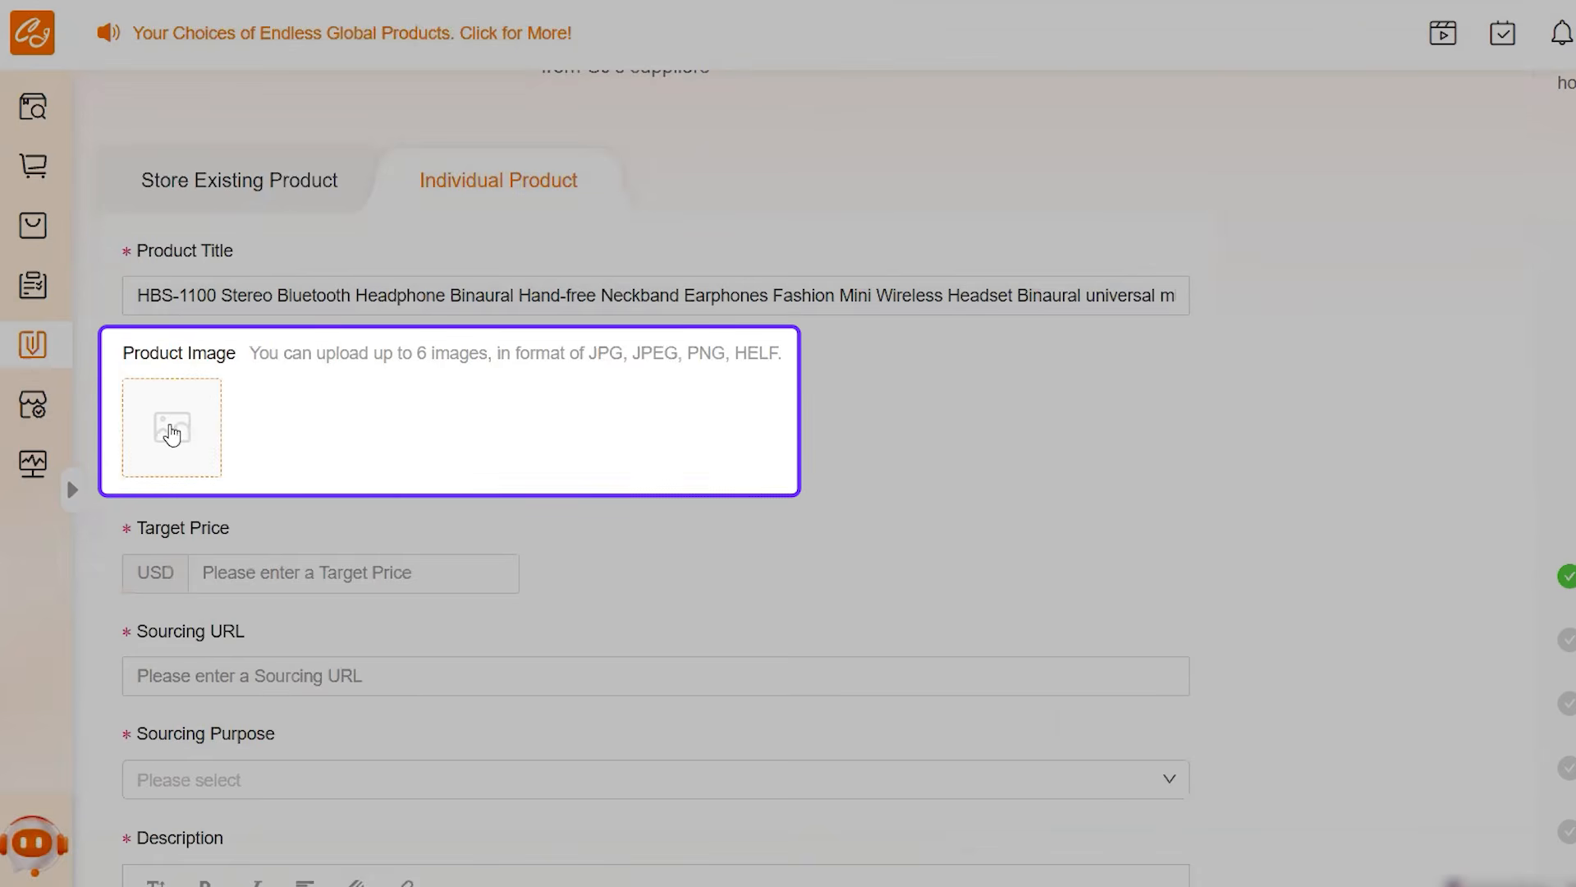
Upload the headphone picture s-l1600 as the product image of the sourcing request
left_click(171, 425)
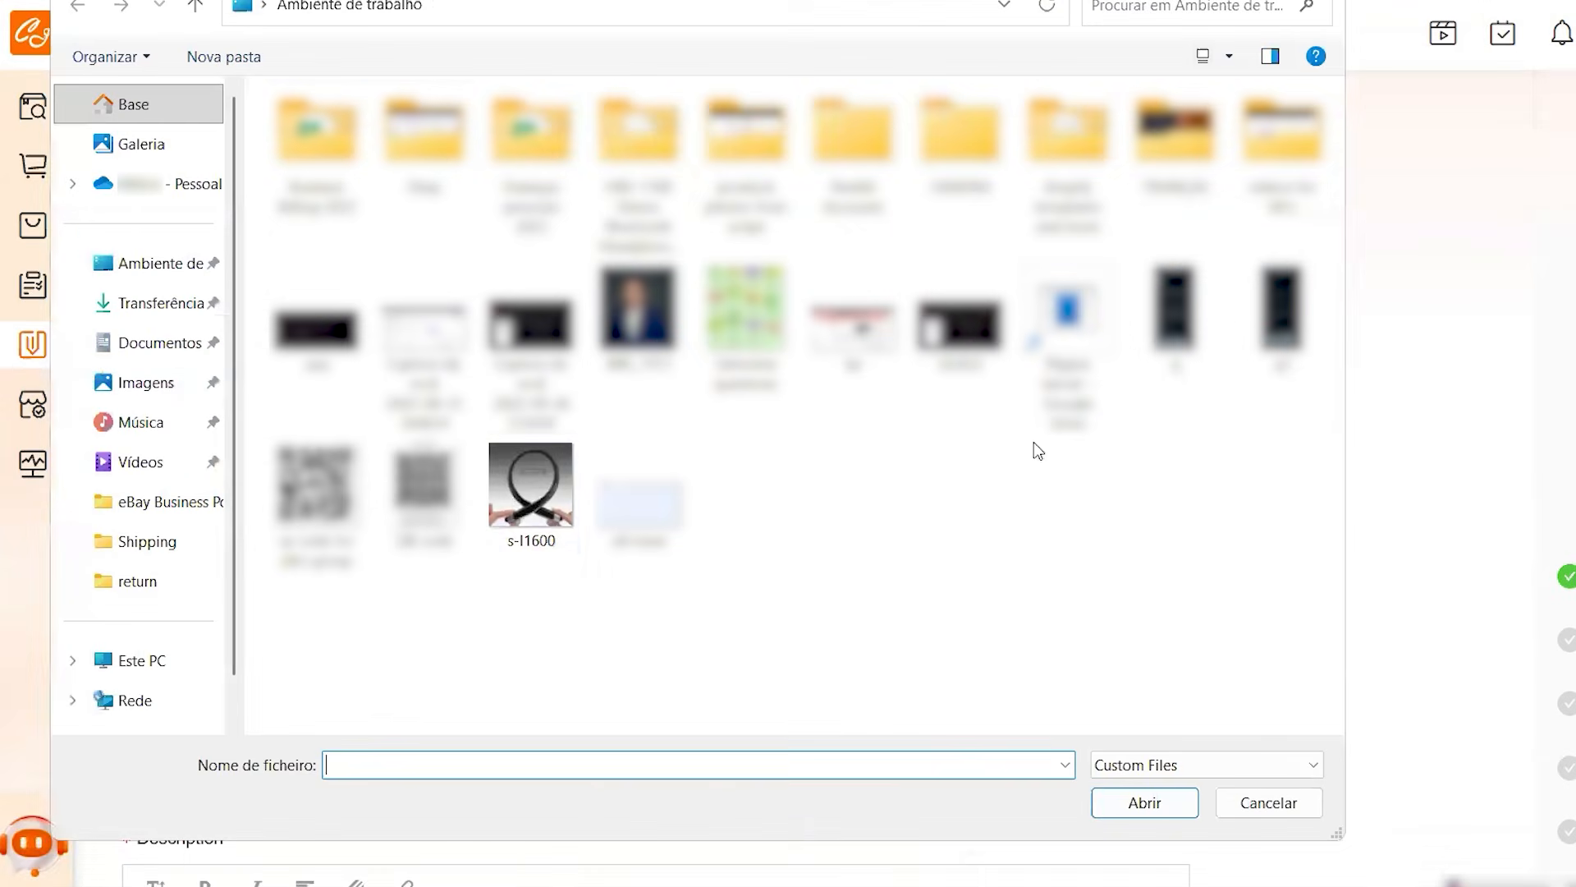
left_click(515, 505)
left_click(1144, 802)
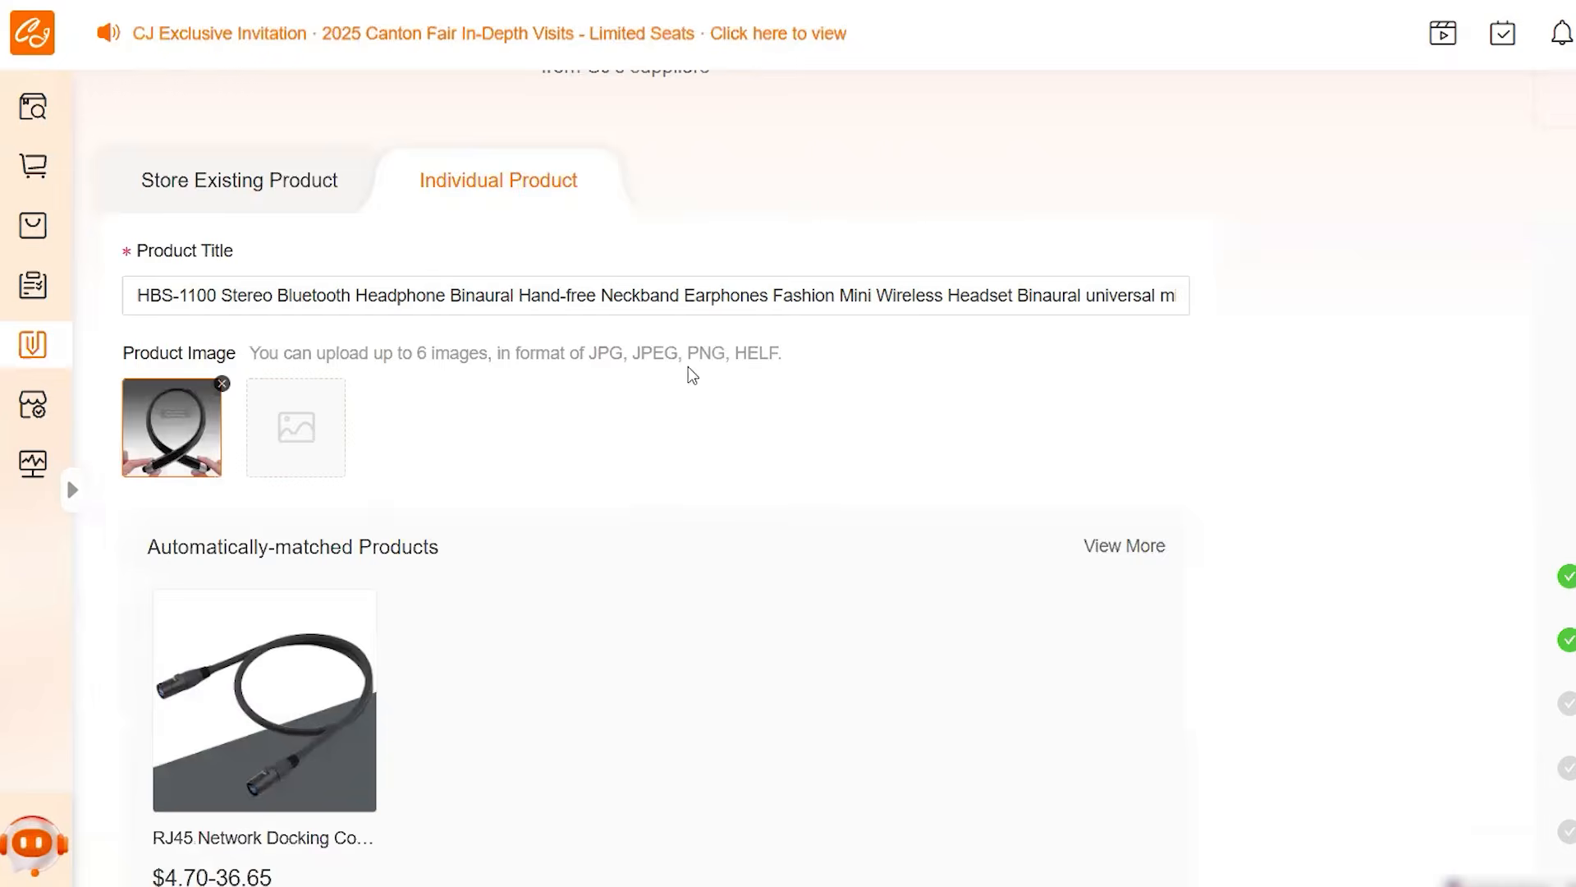
scroll(923, 237, "down", 3)
scroll(919, 237, "down", 5)
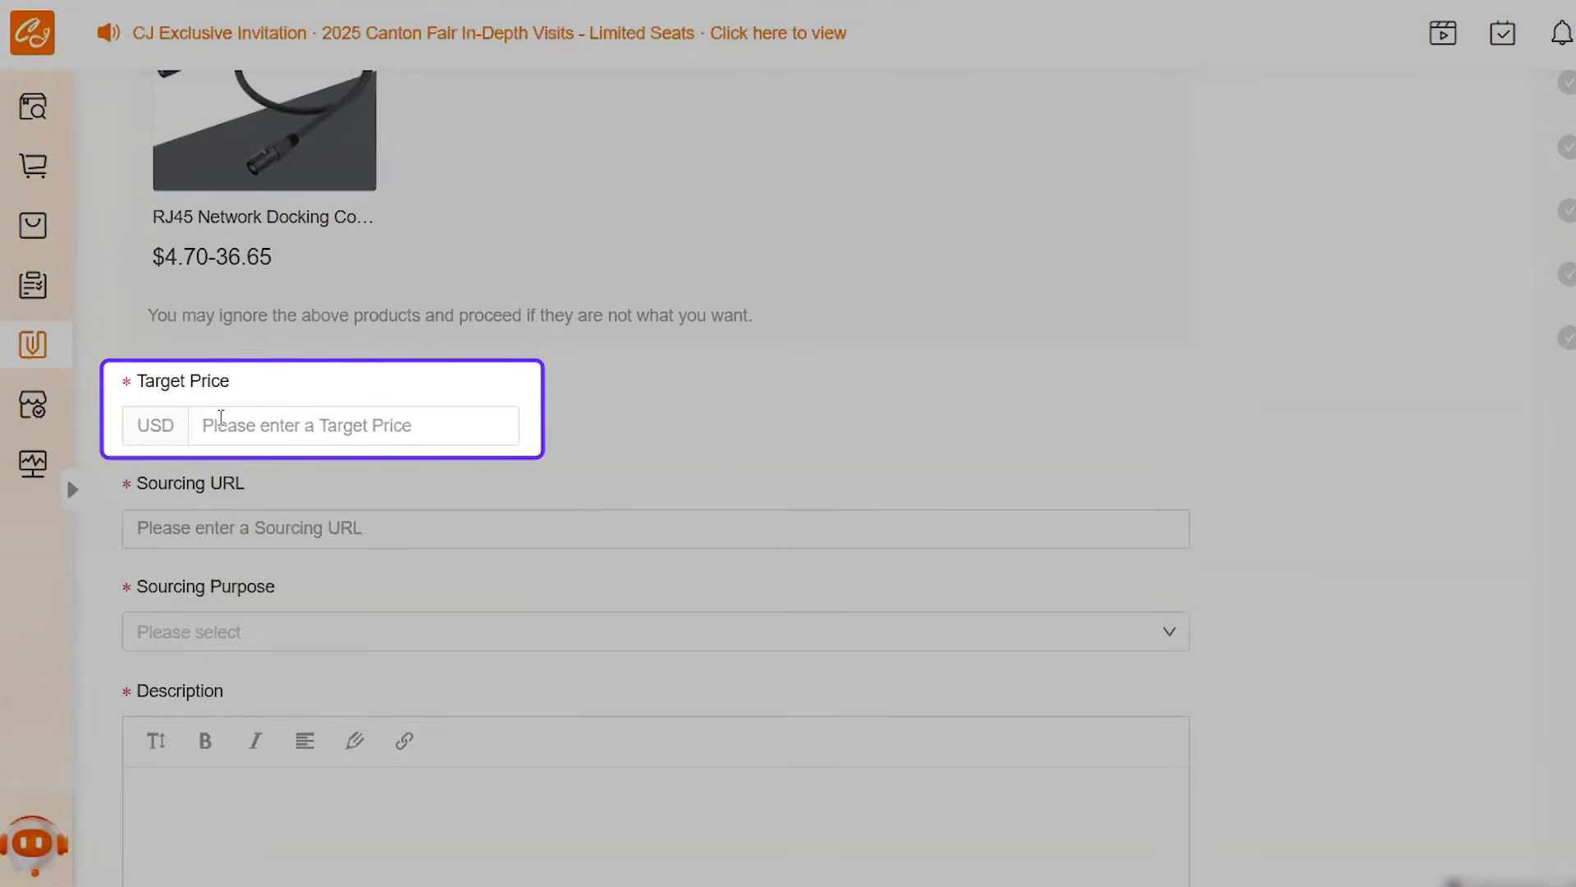
left_click(221, 417)
type("20")
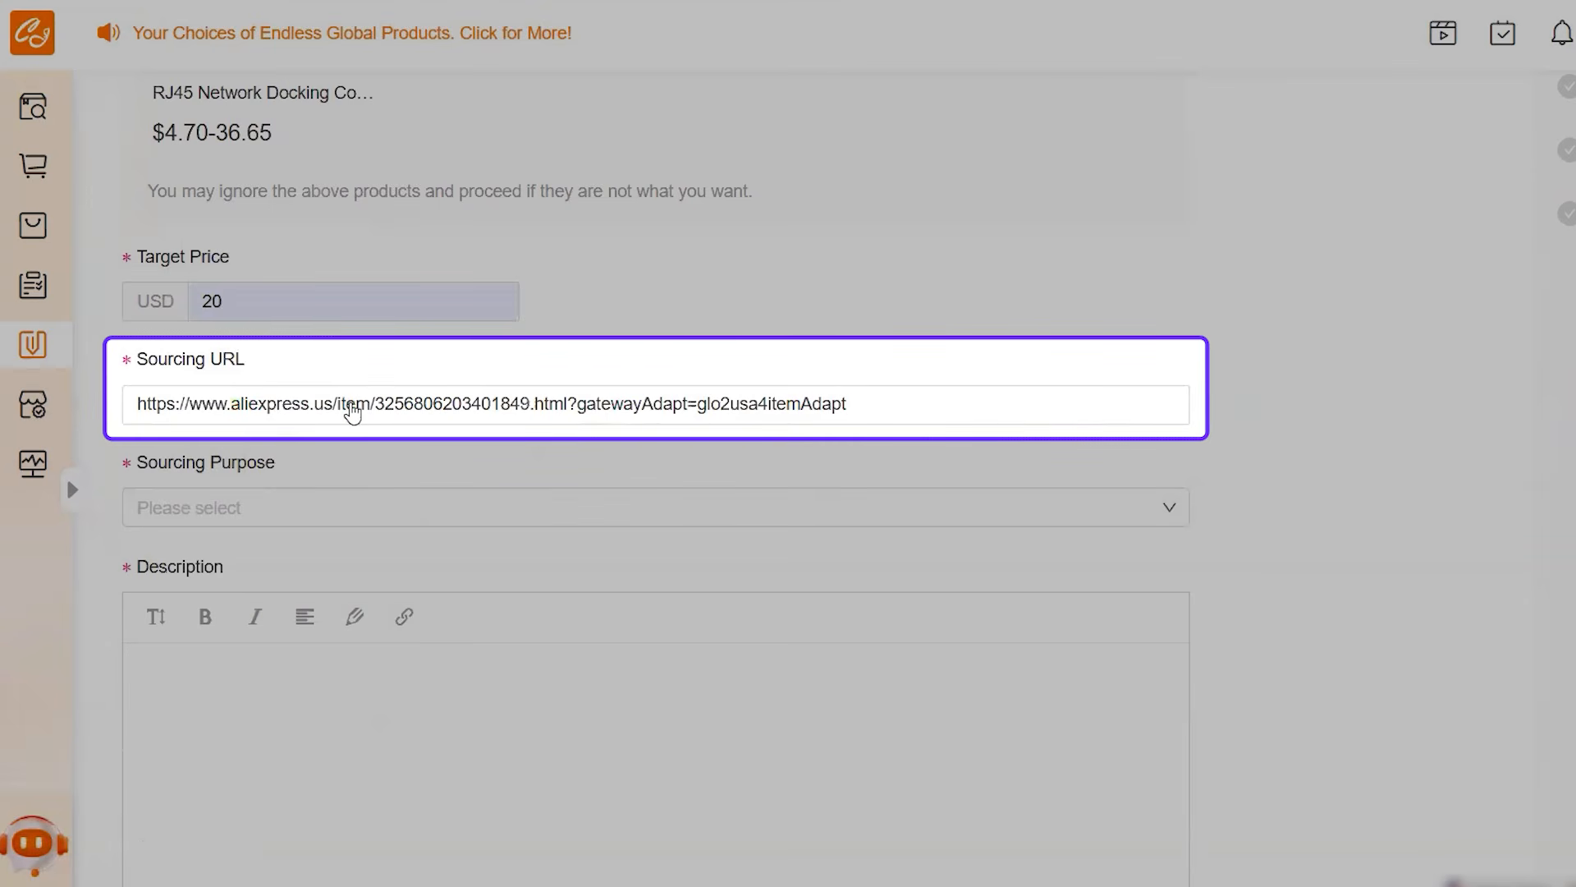
scroll(313, 271, "down", 3)
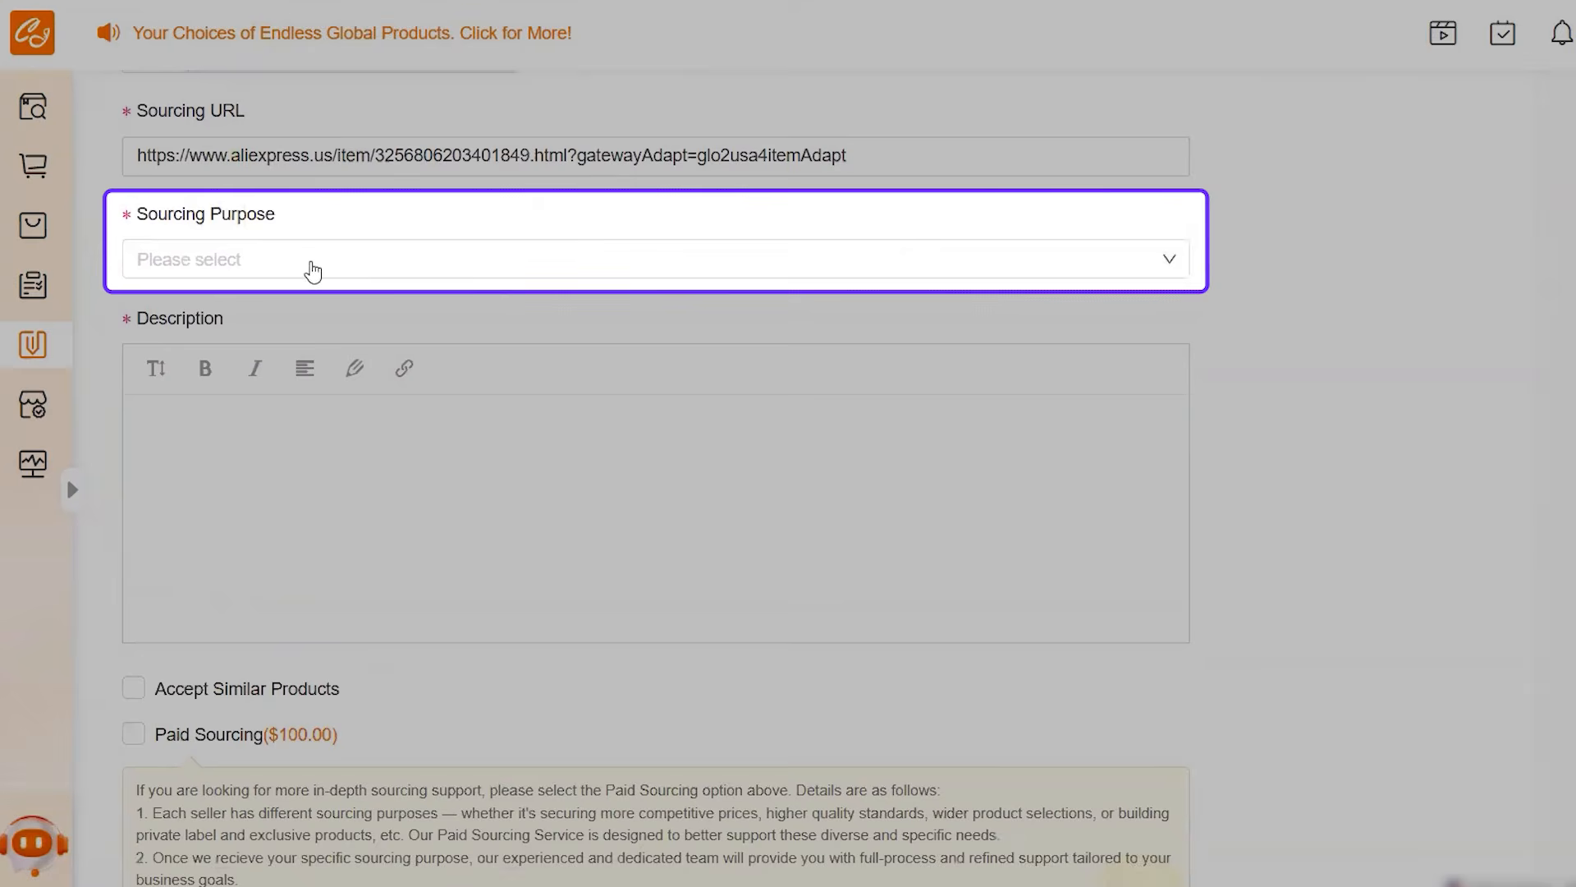
Set the sourcing purpose of the headphone request to To Get a Better Price
left_click(313, 269)
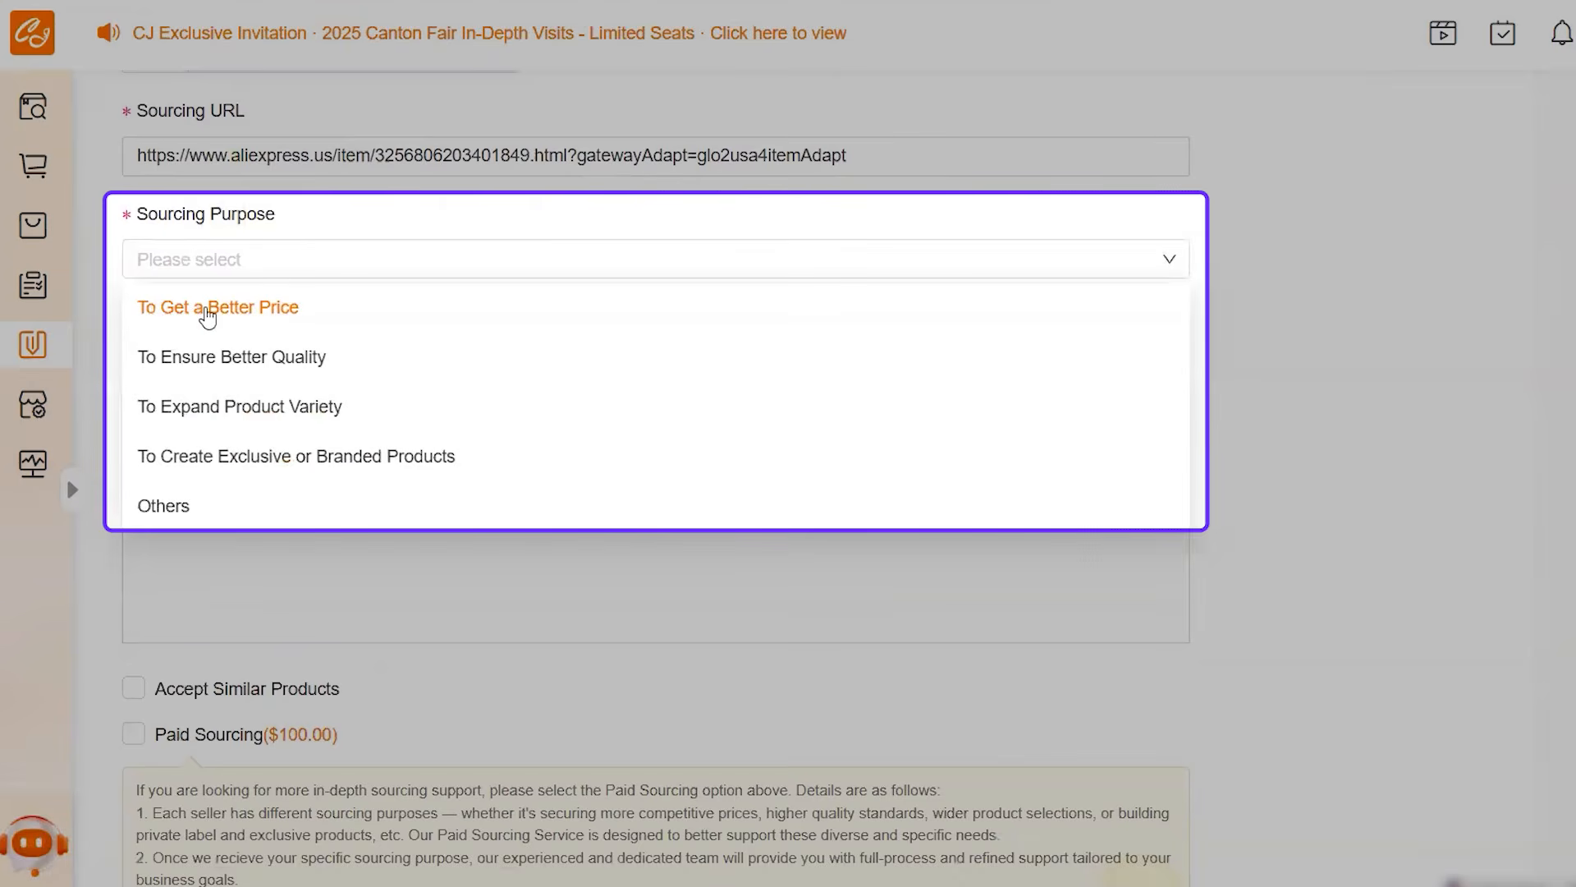
left_click(229, 316)
Enter the description "I need a product that not only is going to provide me better price but also a better Shipping time"
left_click(290, 482)
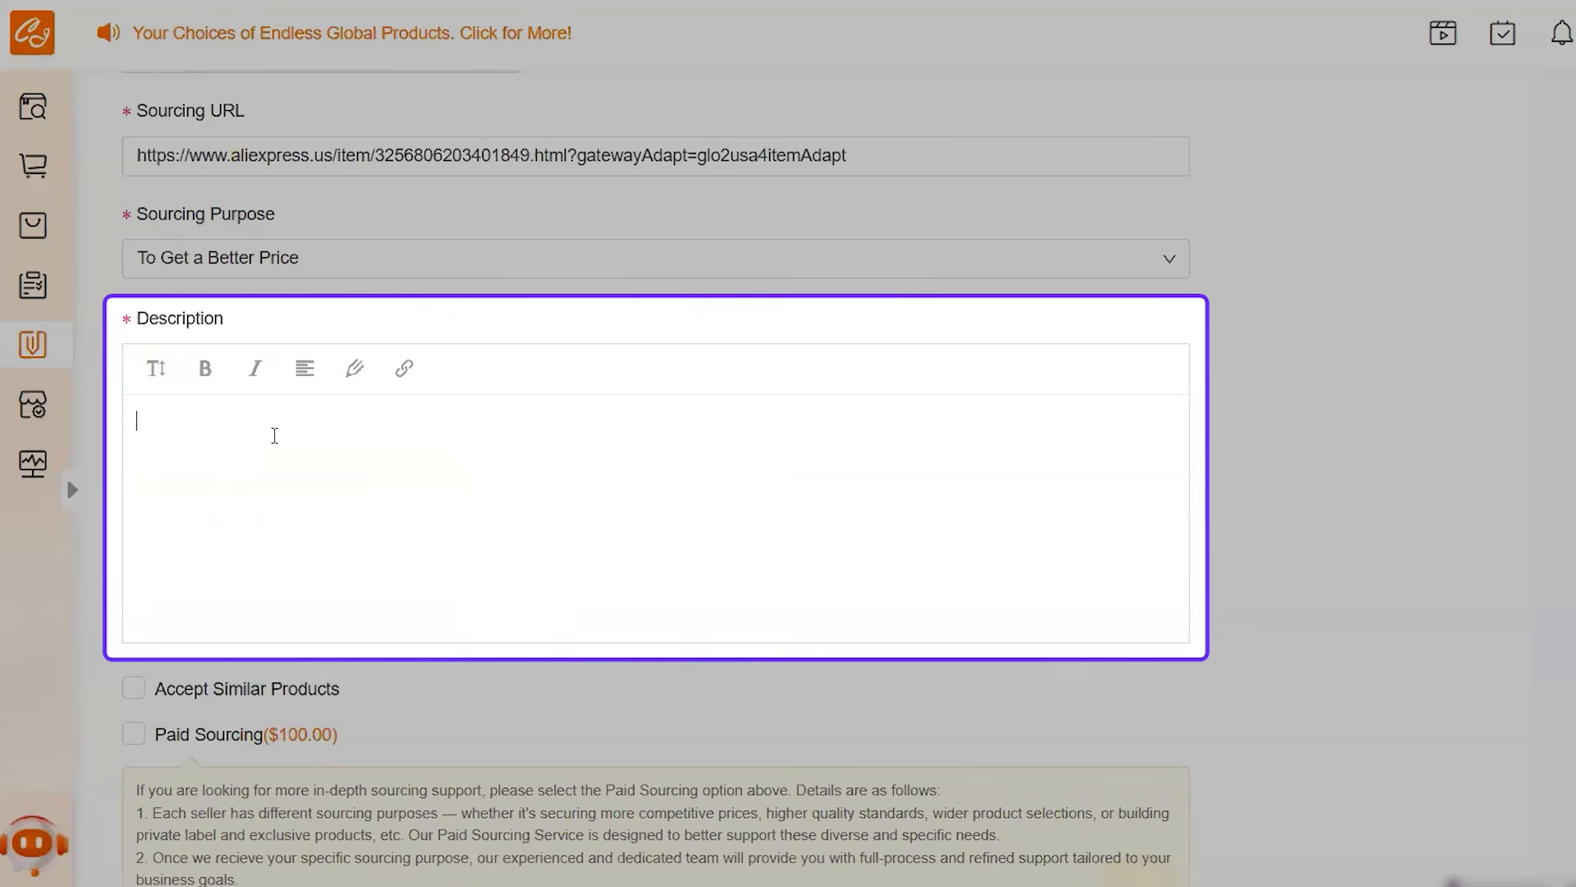
type("I need a product that not only is going to provide me better price but also a better Shipping time.\"")
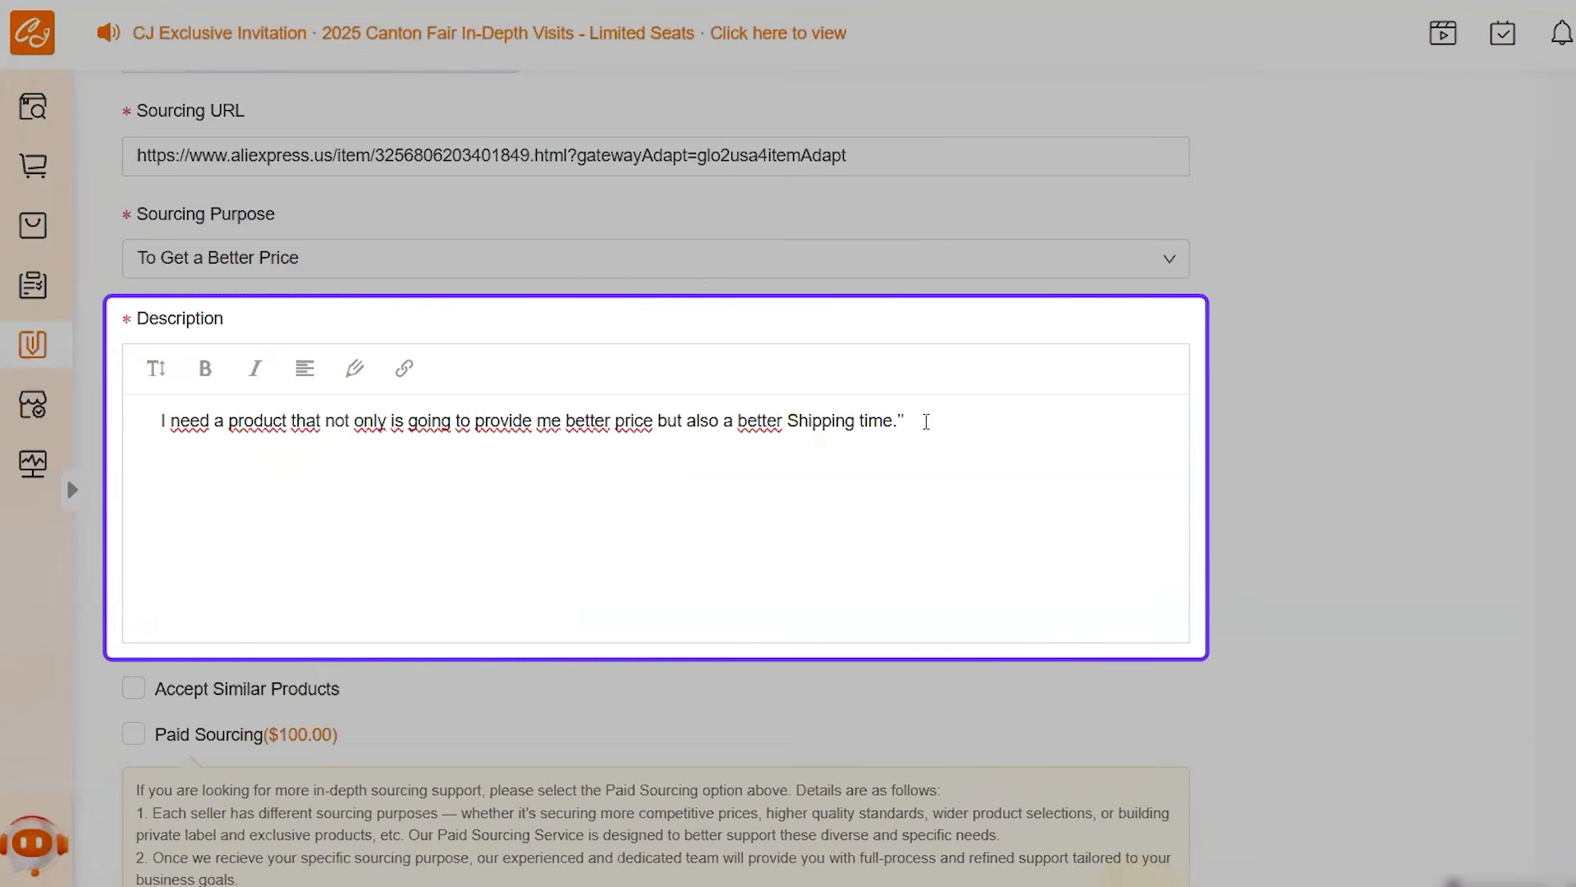
key("BackSpace")
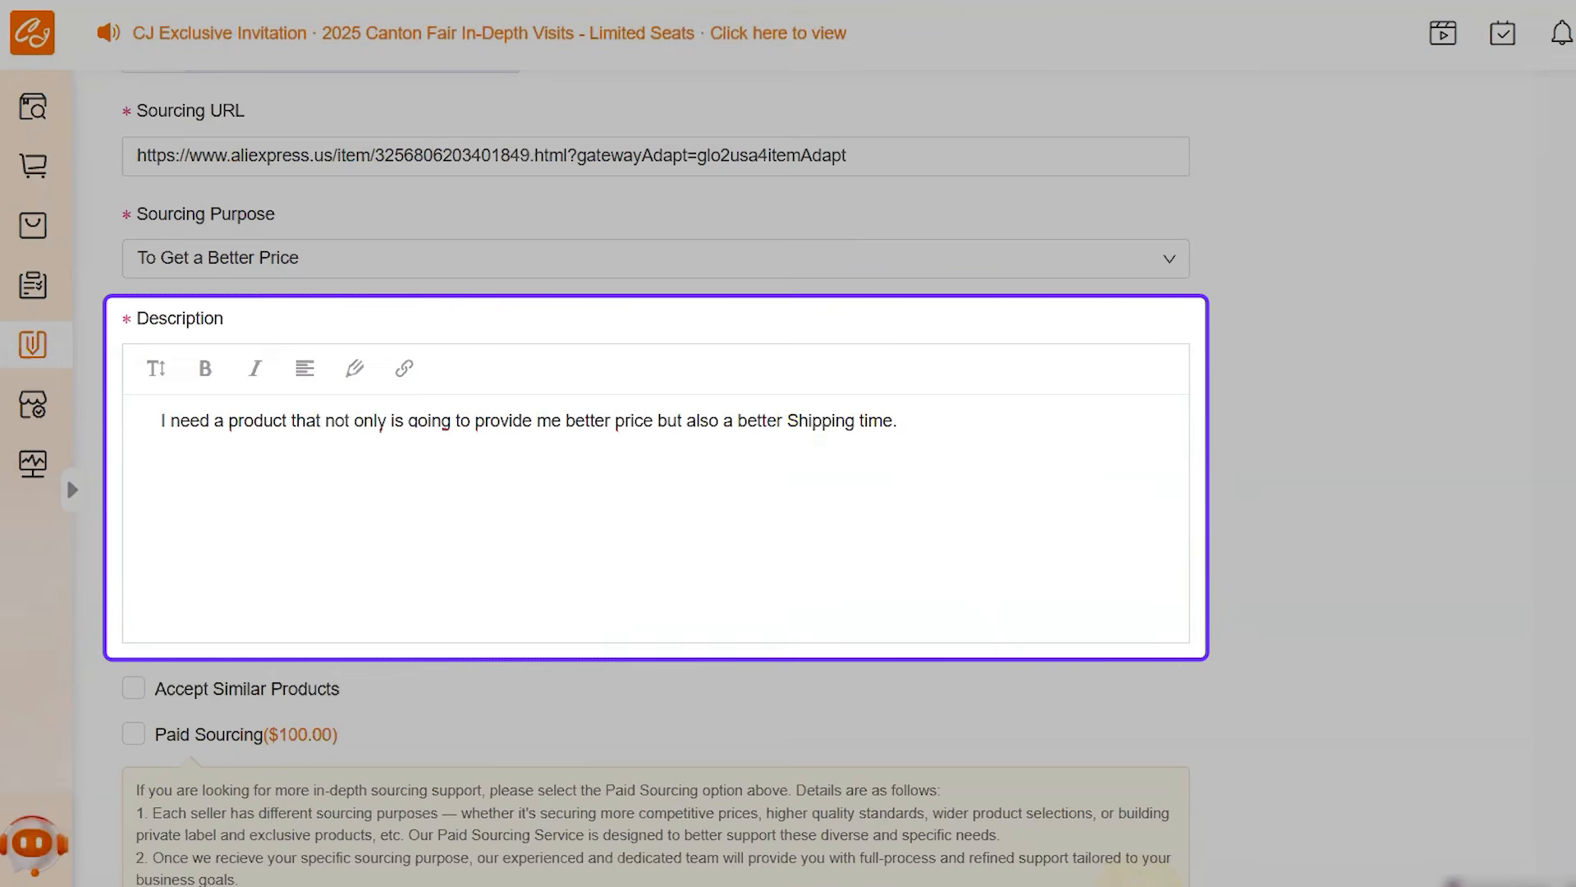
key("BackSpace")
Submit the sourcing request without accepting similar products or choosing paid sourcing
scroll(404, 513, "down", 2)
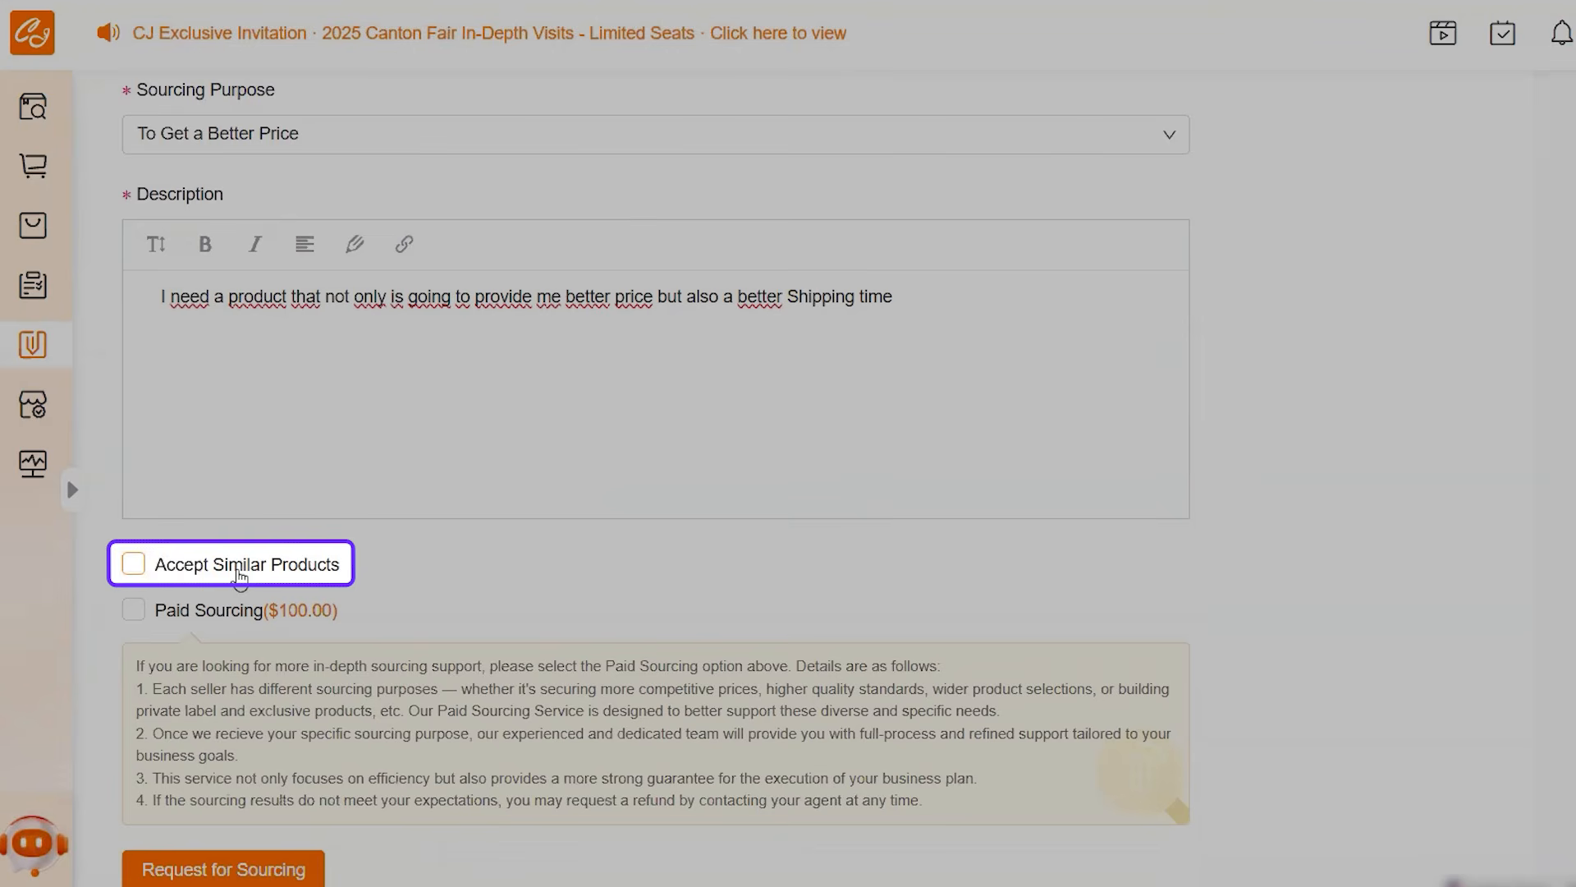
scroll(222, 780, "down", 1)
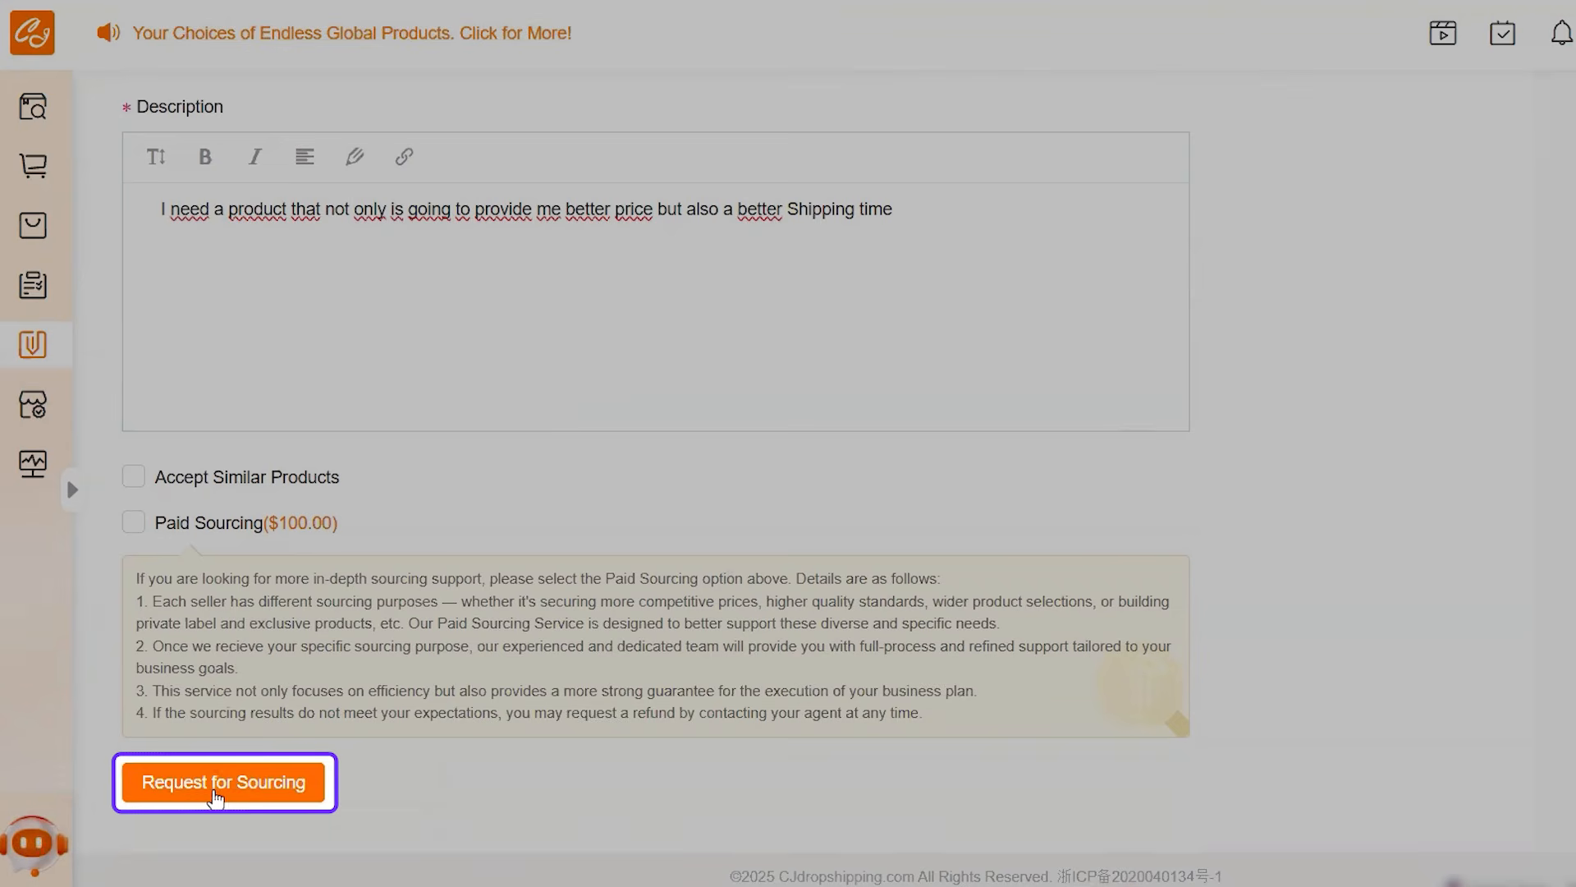
left_click(224, 781)
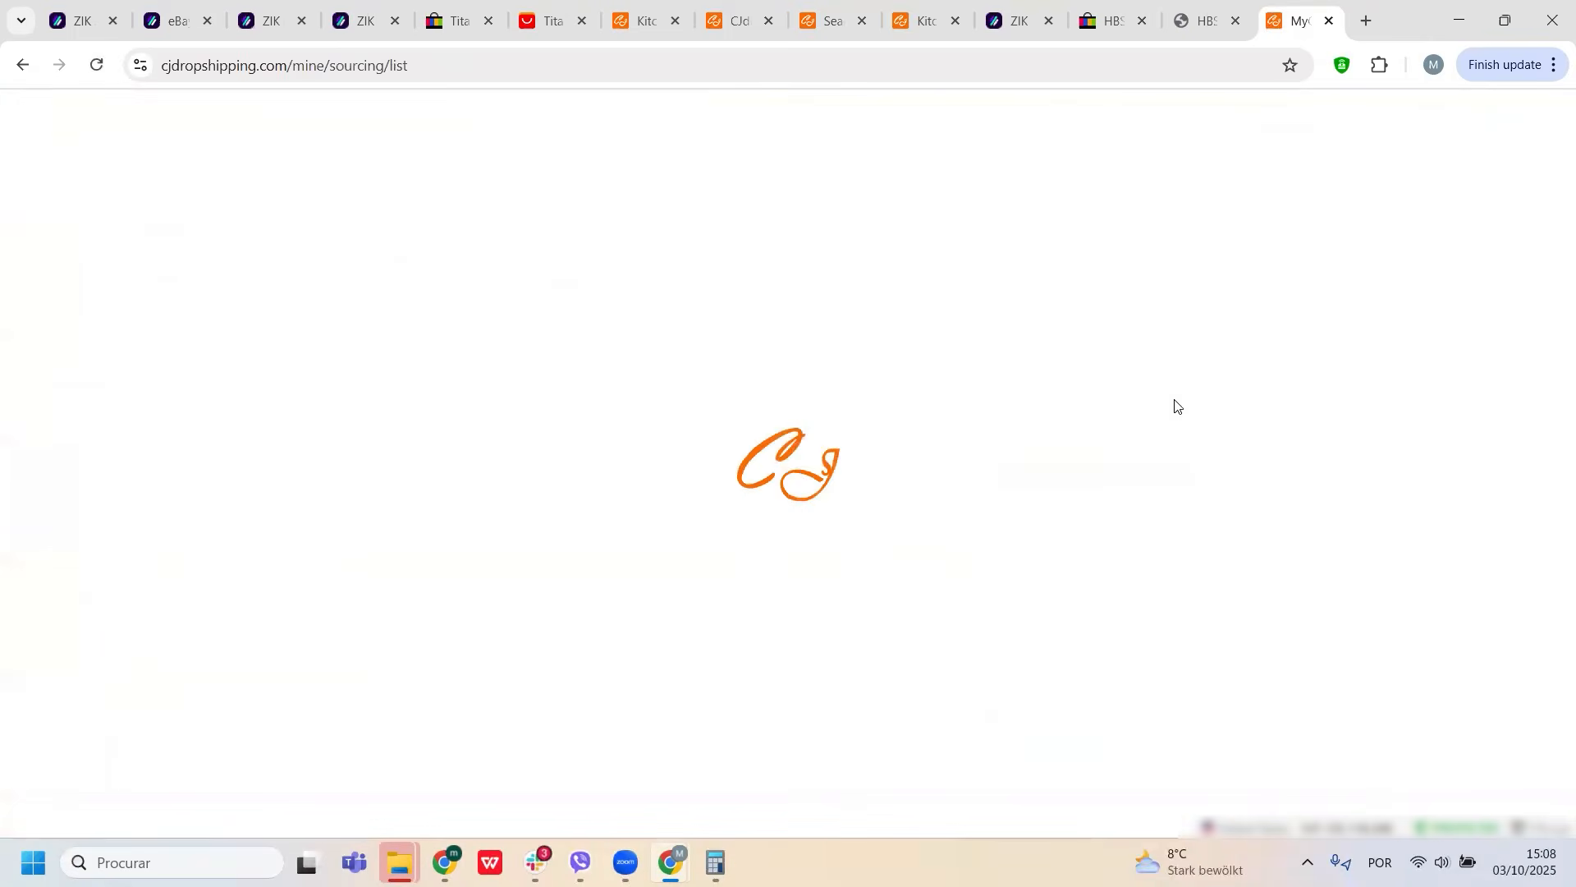
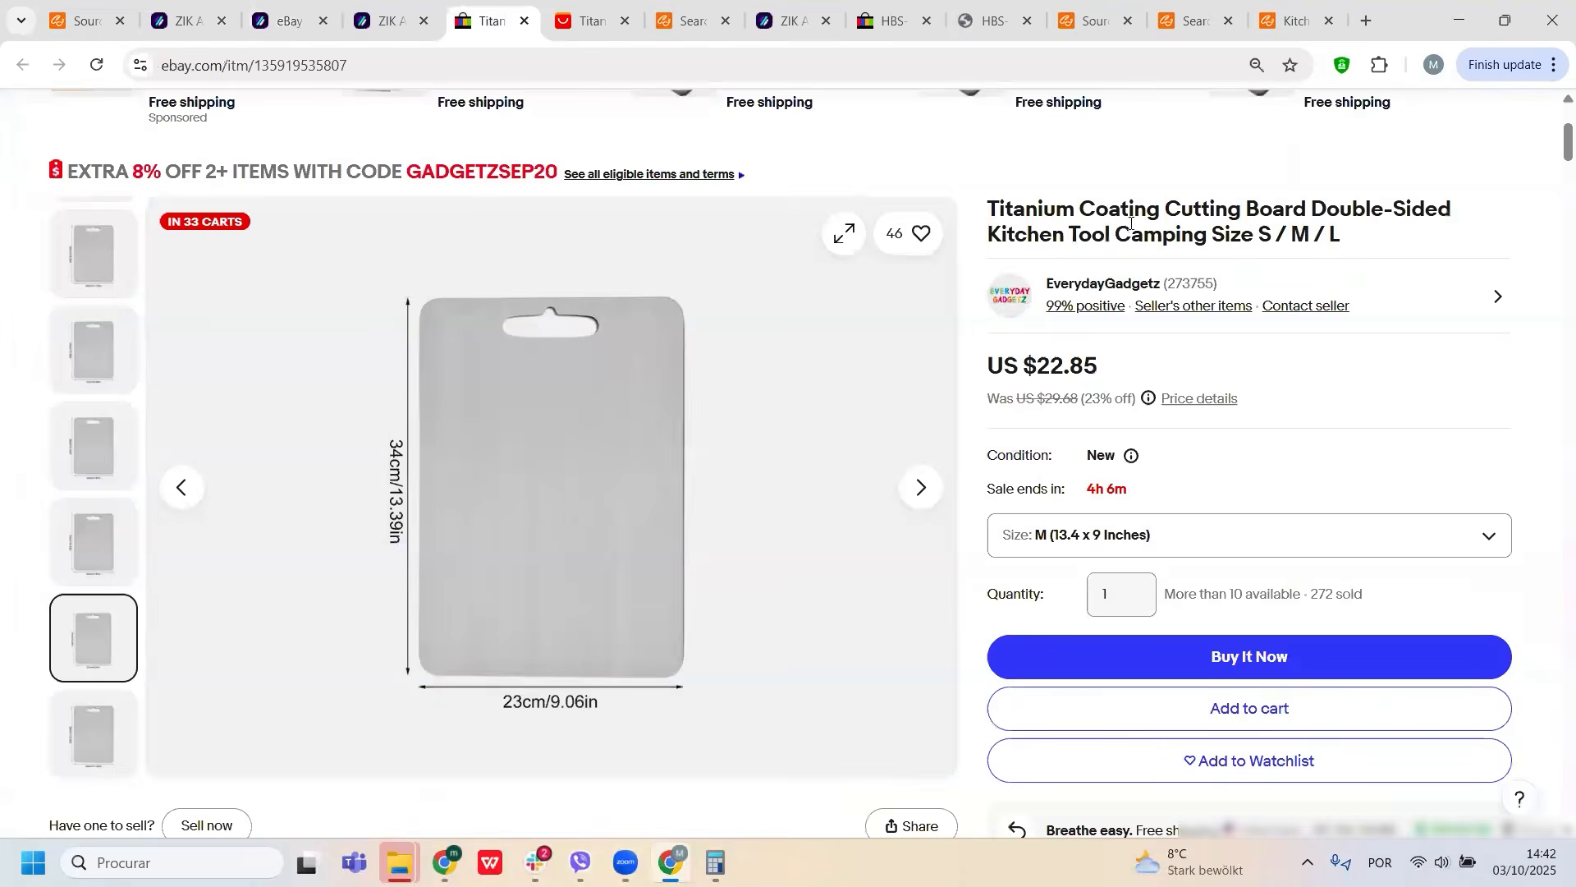
Copy the titanium cutting board's eBay listing title into ZIK Analytics' Auto Title Builder and remove "Size S / M / L" from it
triple_click(1132, 220)
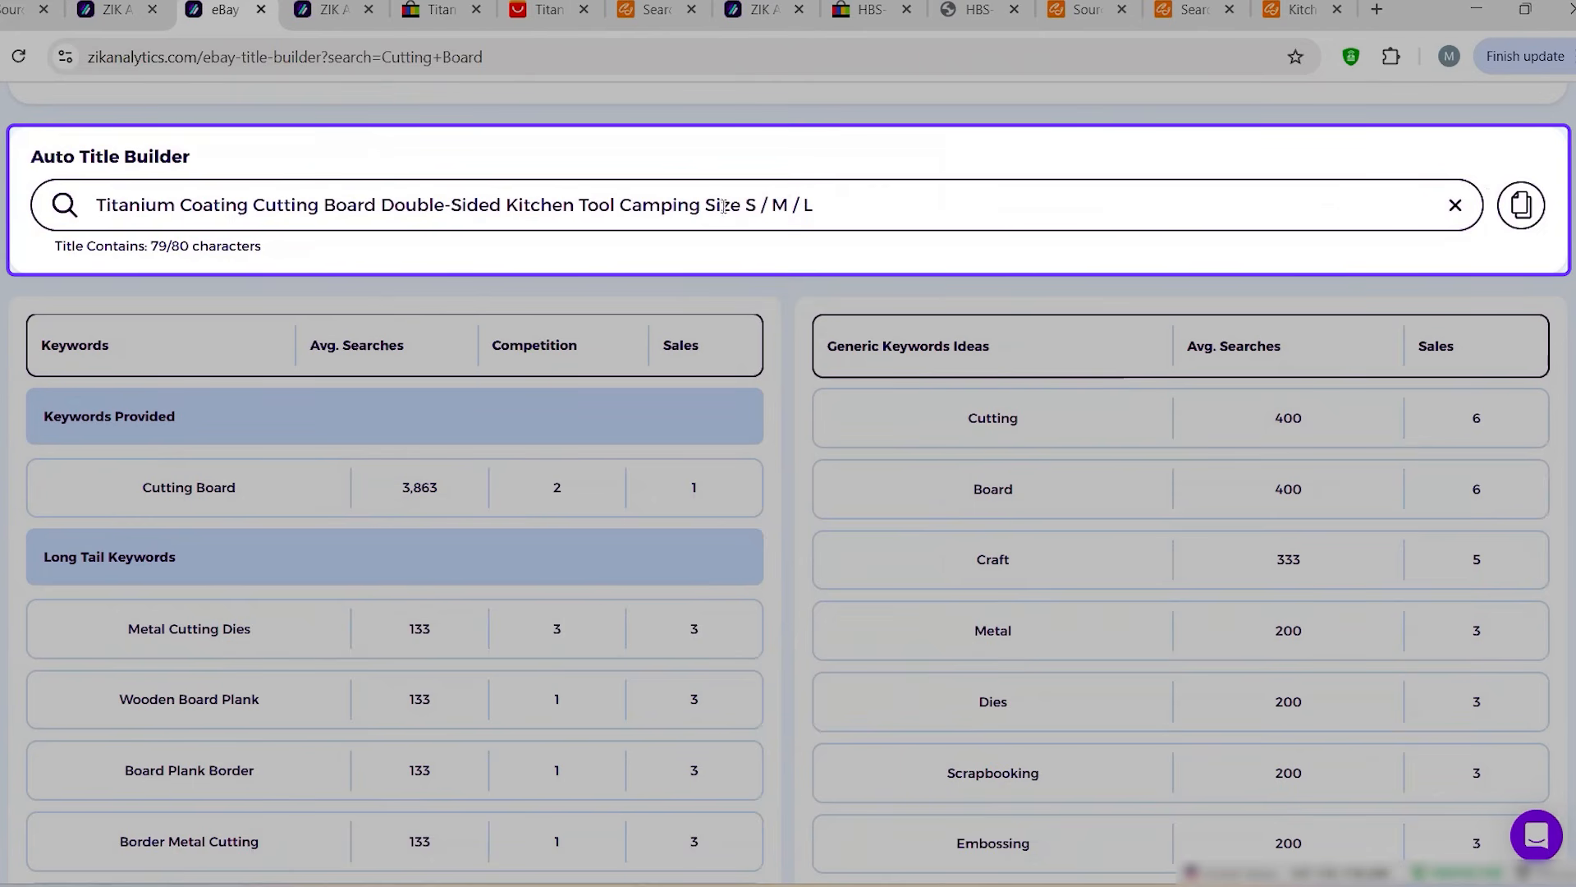
left_click_drag(814, 205, 708, 207)
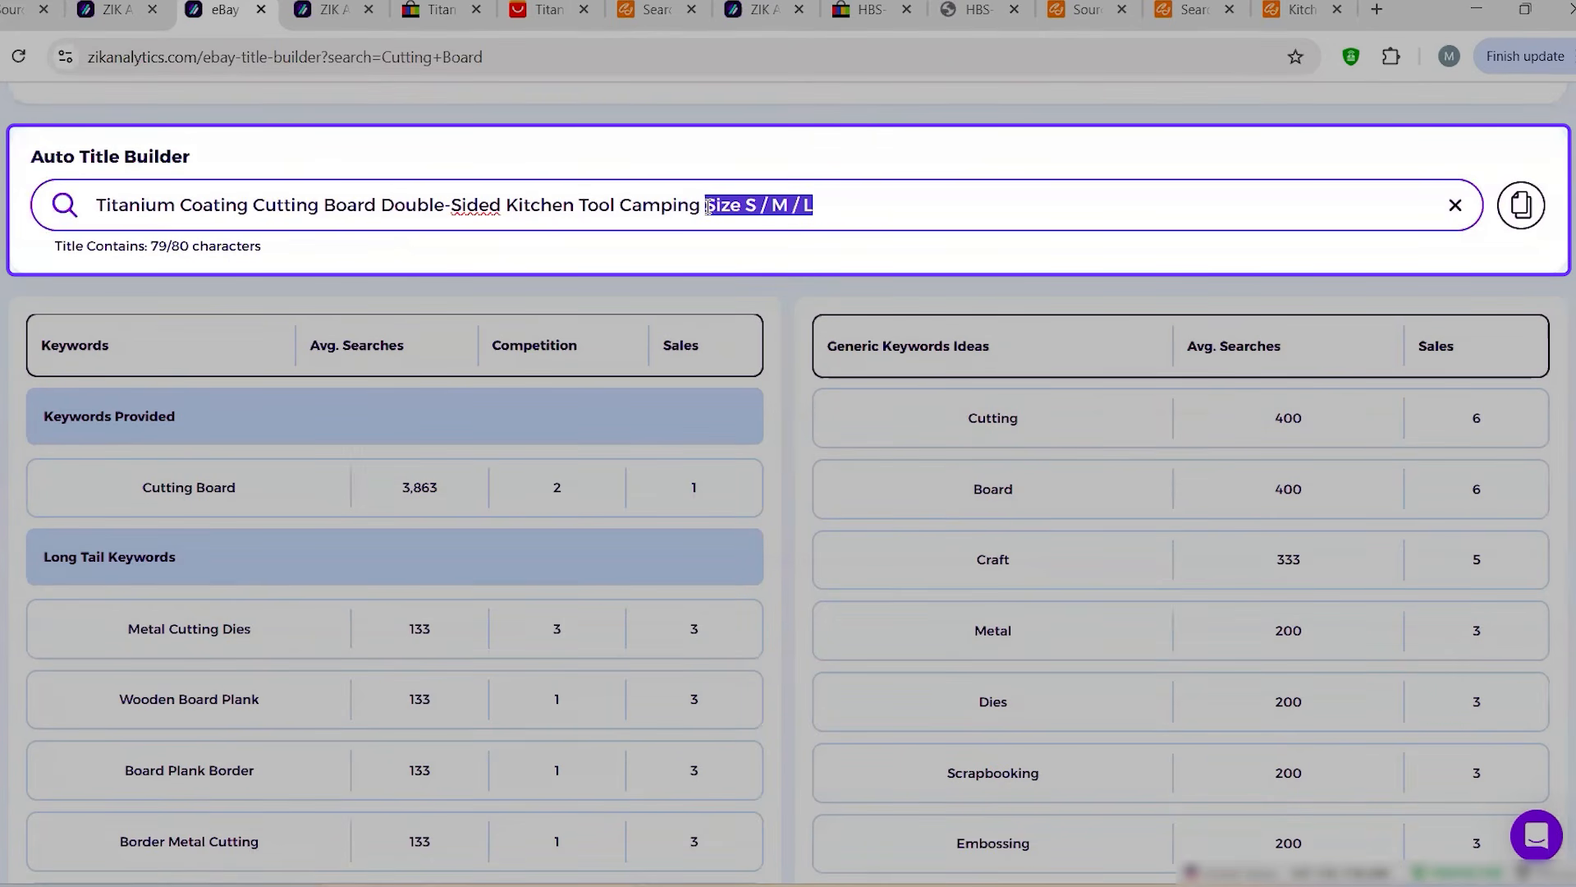
key("BackSpace")
key("BackSpace")
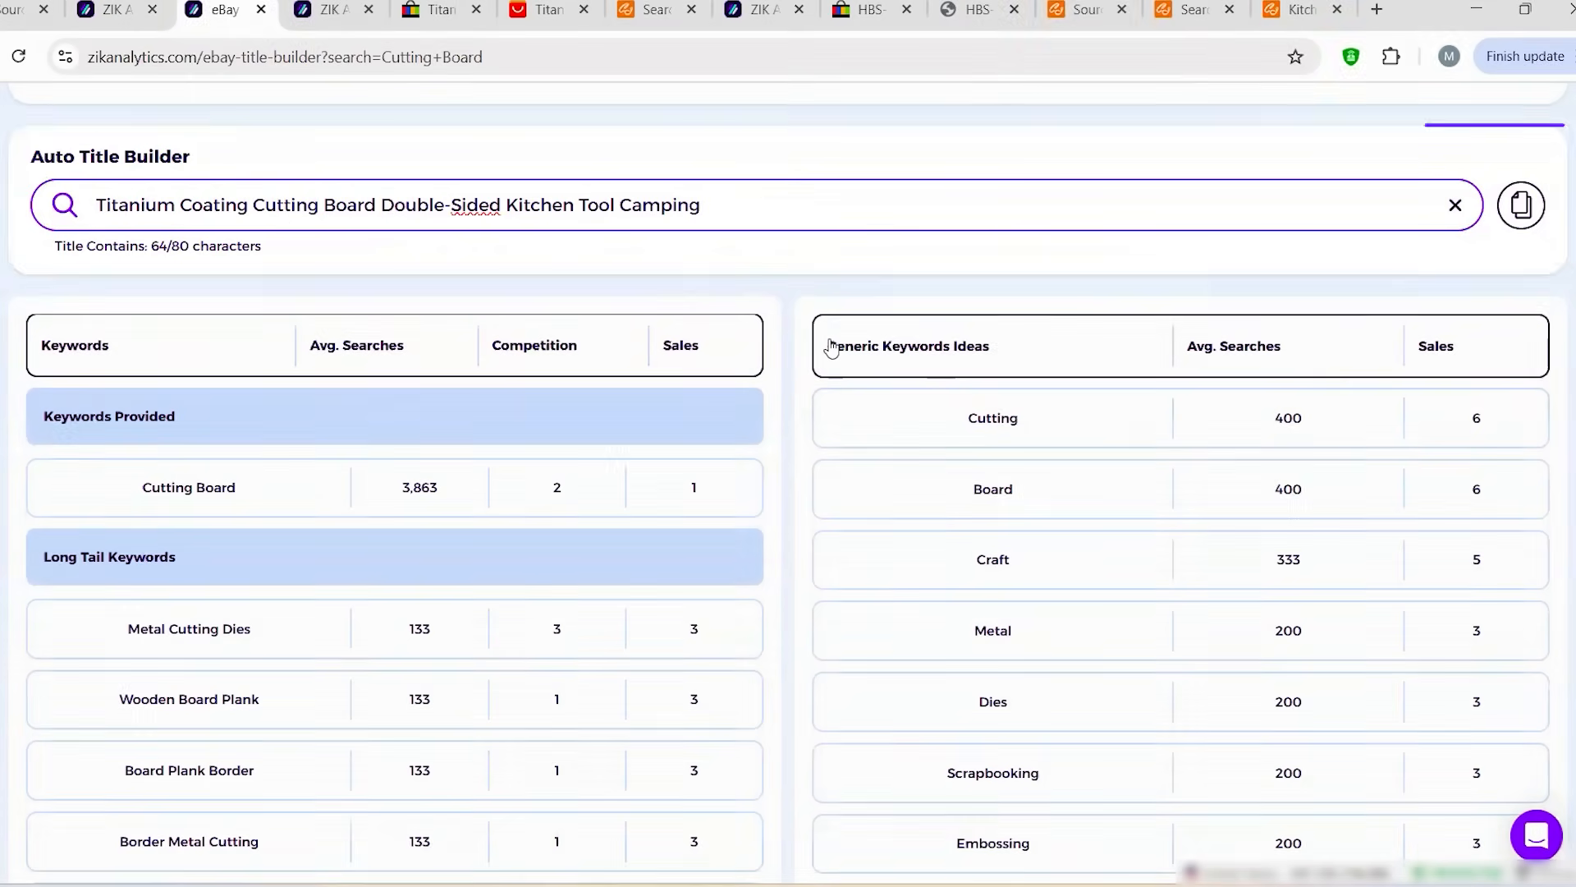
Insert the keywords "Metal Craft" before "Kitchen Tool" in the title and append "NEW" at its end
scroll(832, 348, "down", 1)
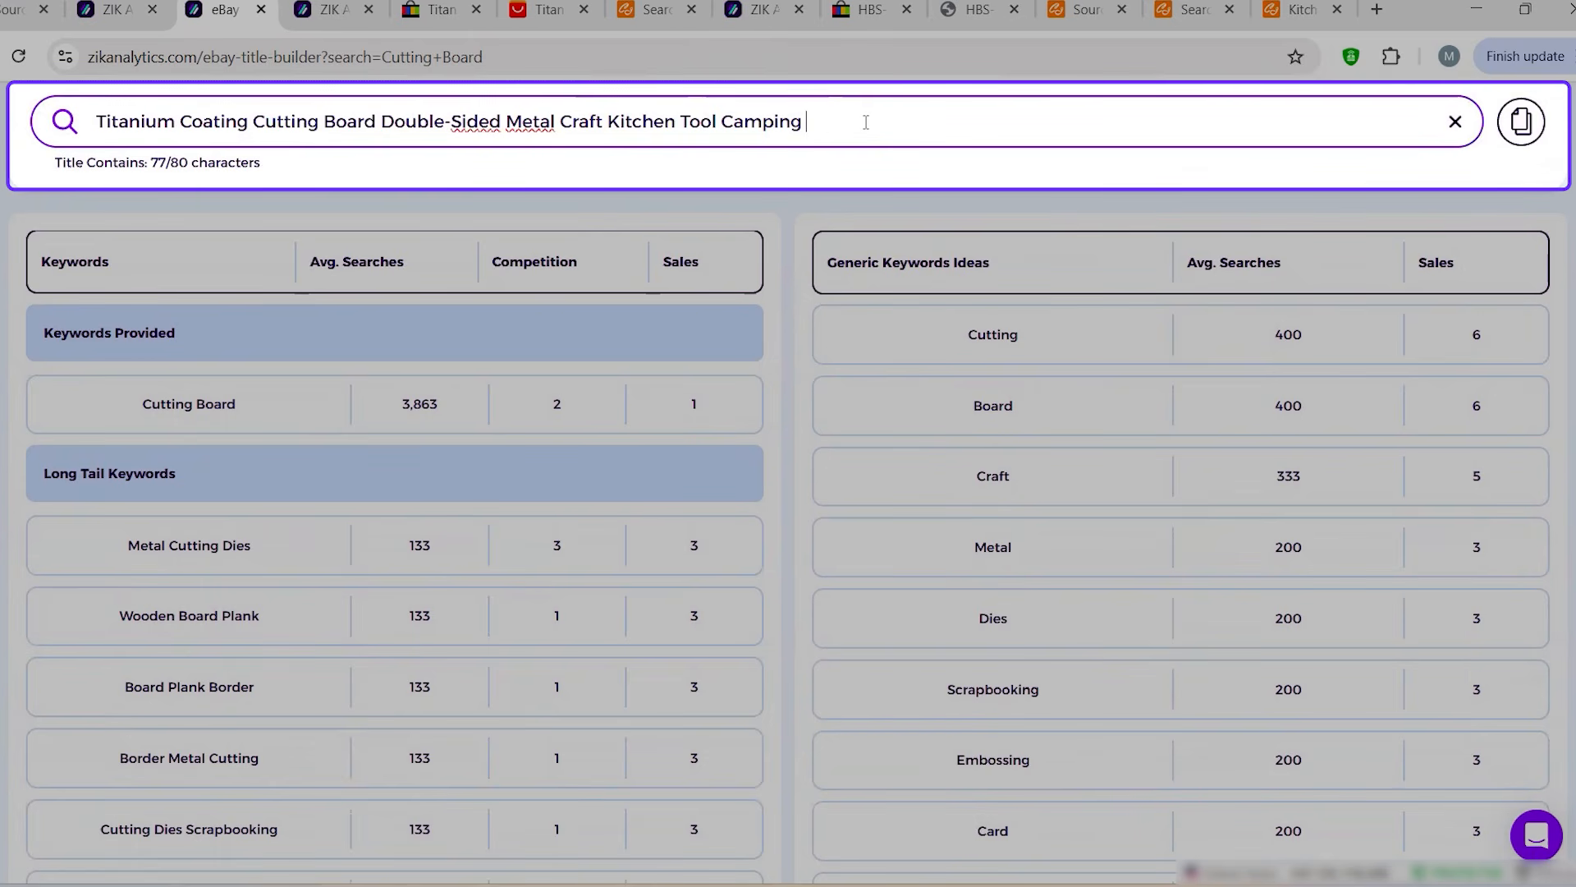
type("NEW")
key("BackSpace")
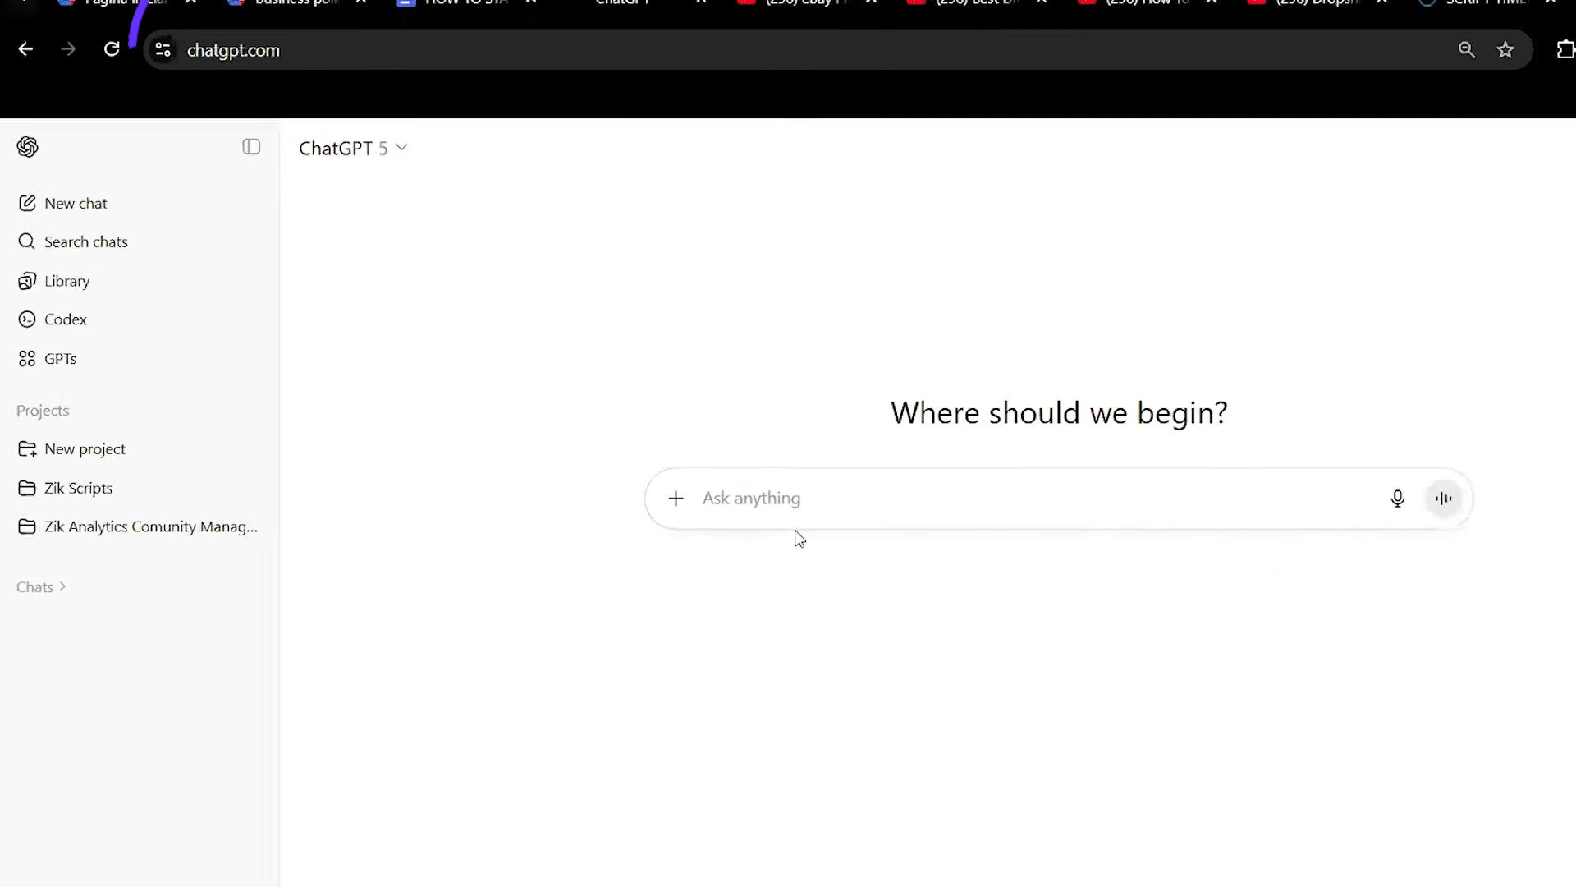
In ChatGPT, begin the prompt with "I'm an eBay seller. Please rewrite the product description to keep all key details while improving clarity and flow."
left_click(799, 498)
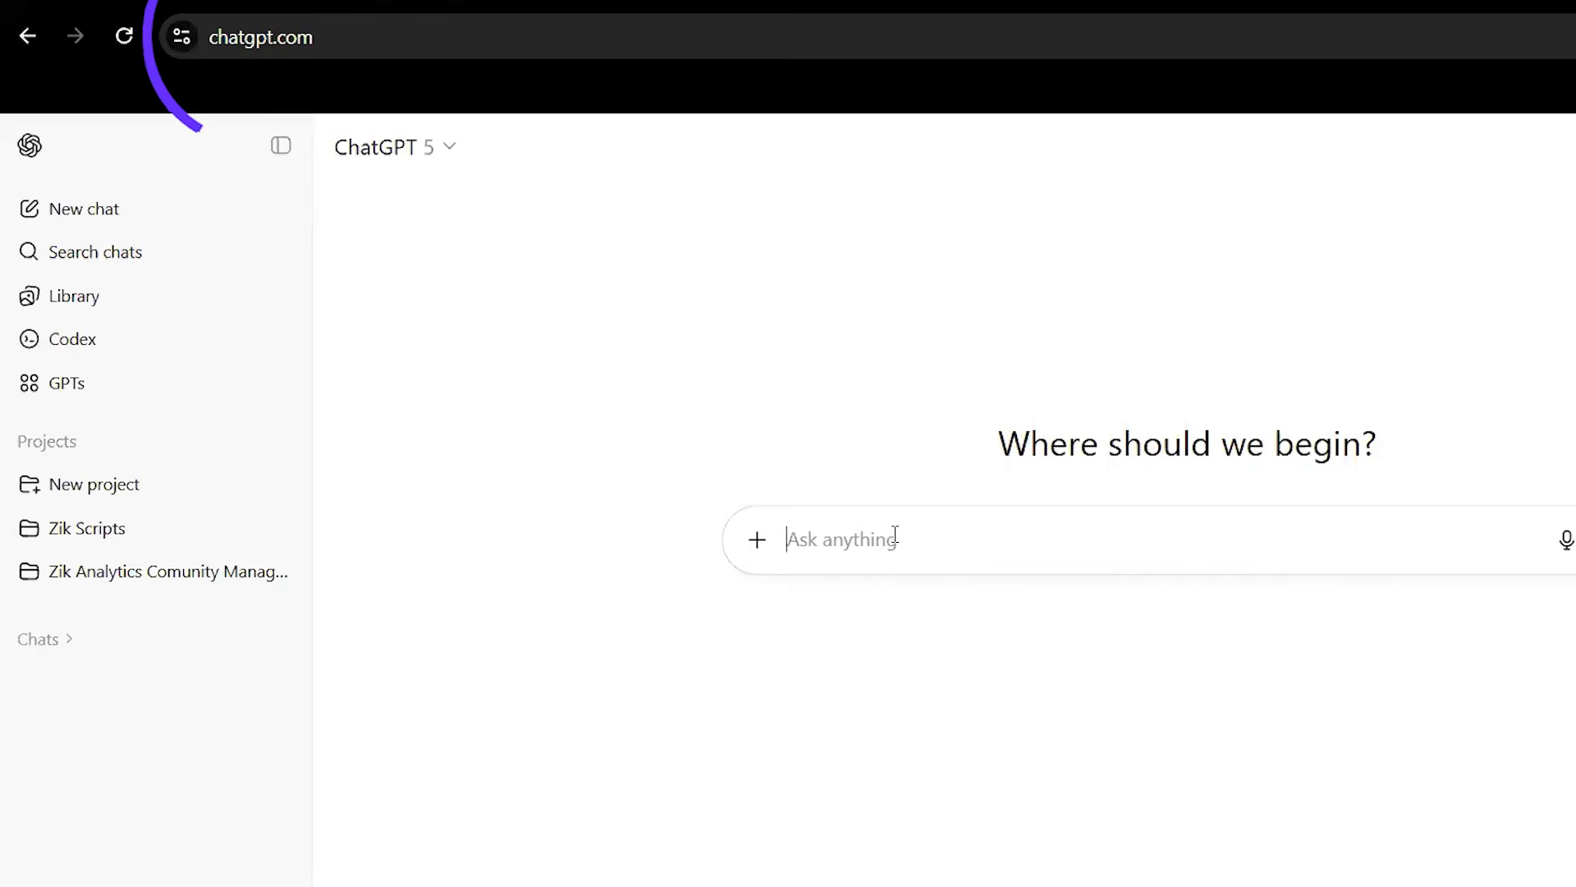
type("I'm an eBay seller. Please rewrite the product description to keep all key details while improving clarity and flow. Use the product title for context. Here’s the product title, followed by the description I need you to rewrite:")
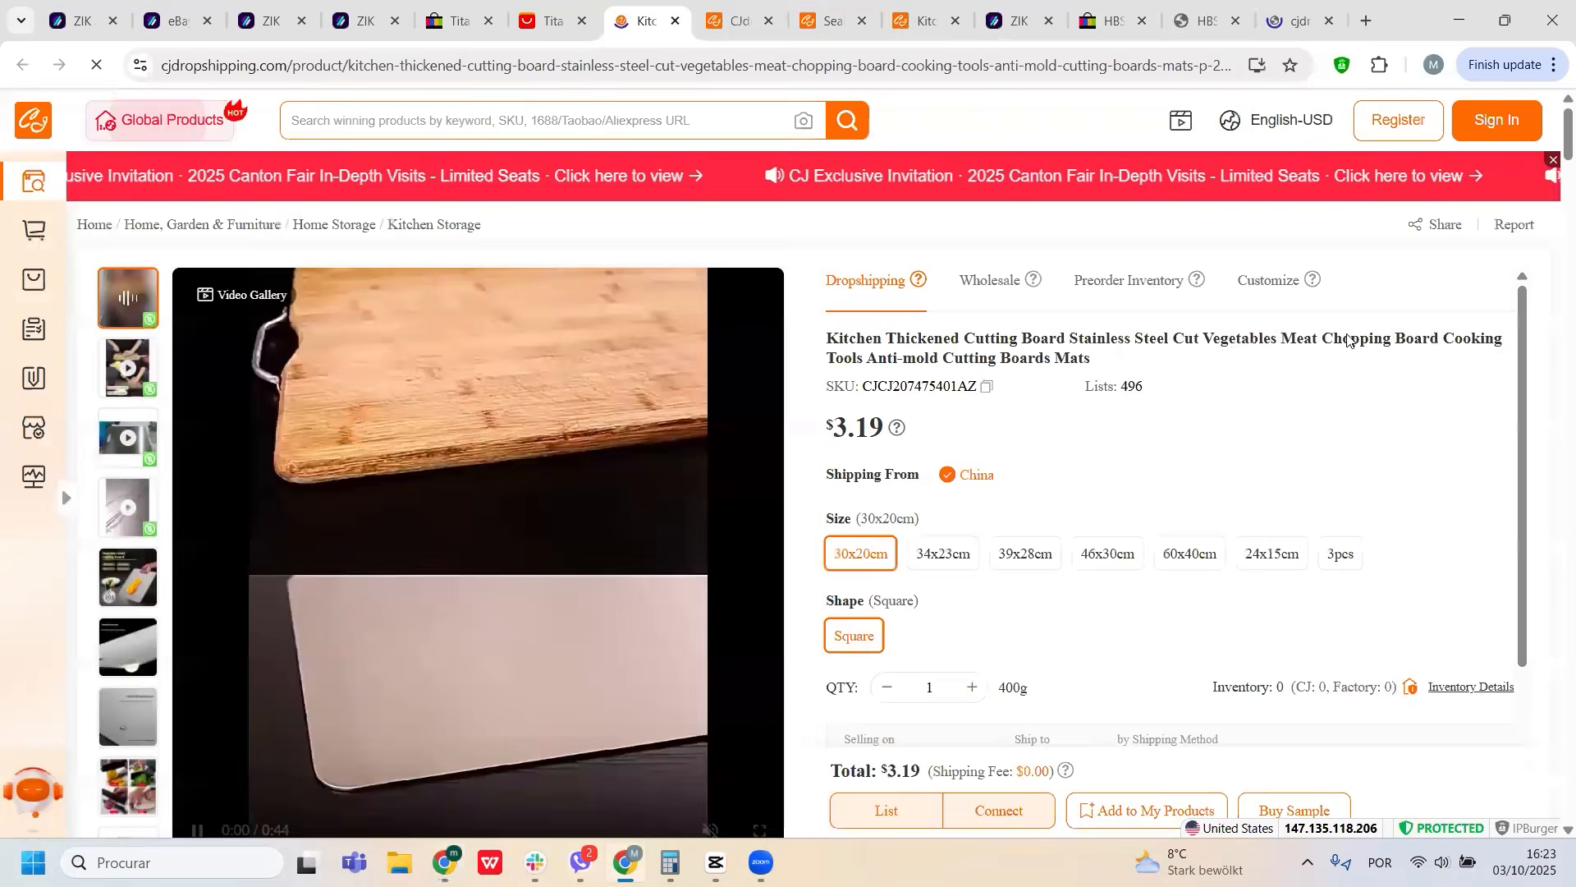
Add the cutting board's overview, product information and packing list from its CJdropshipping page to the ChatGPT prompt and send it
scroll(1355, 345, "down", 3)
scroll(1551, 163, "down", 1)
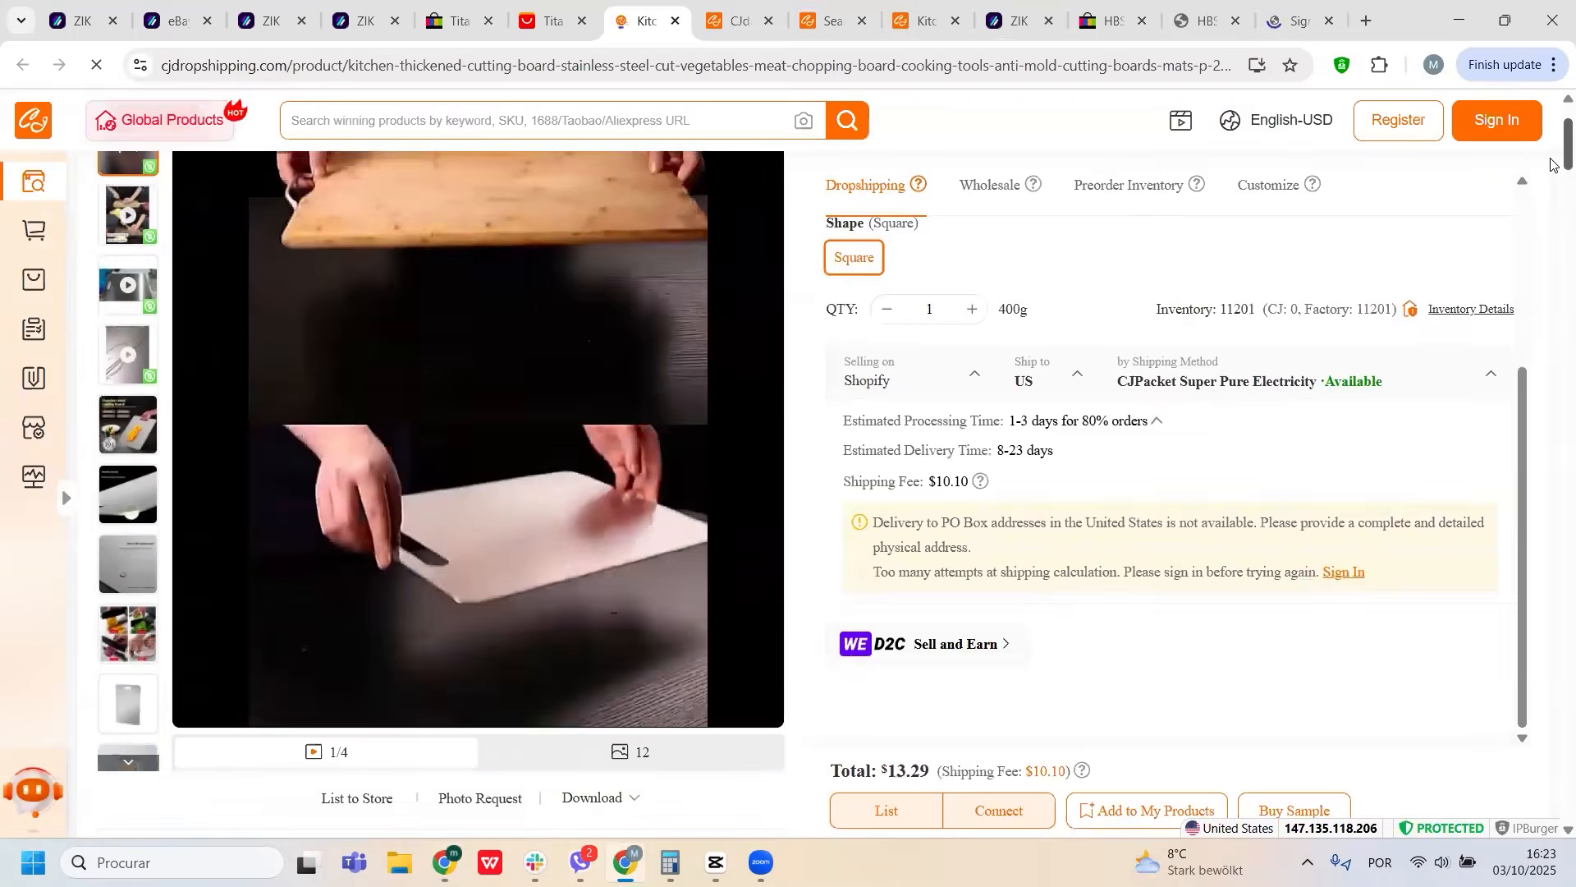
scroll(1551, 163, "down", 10)
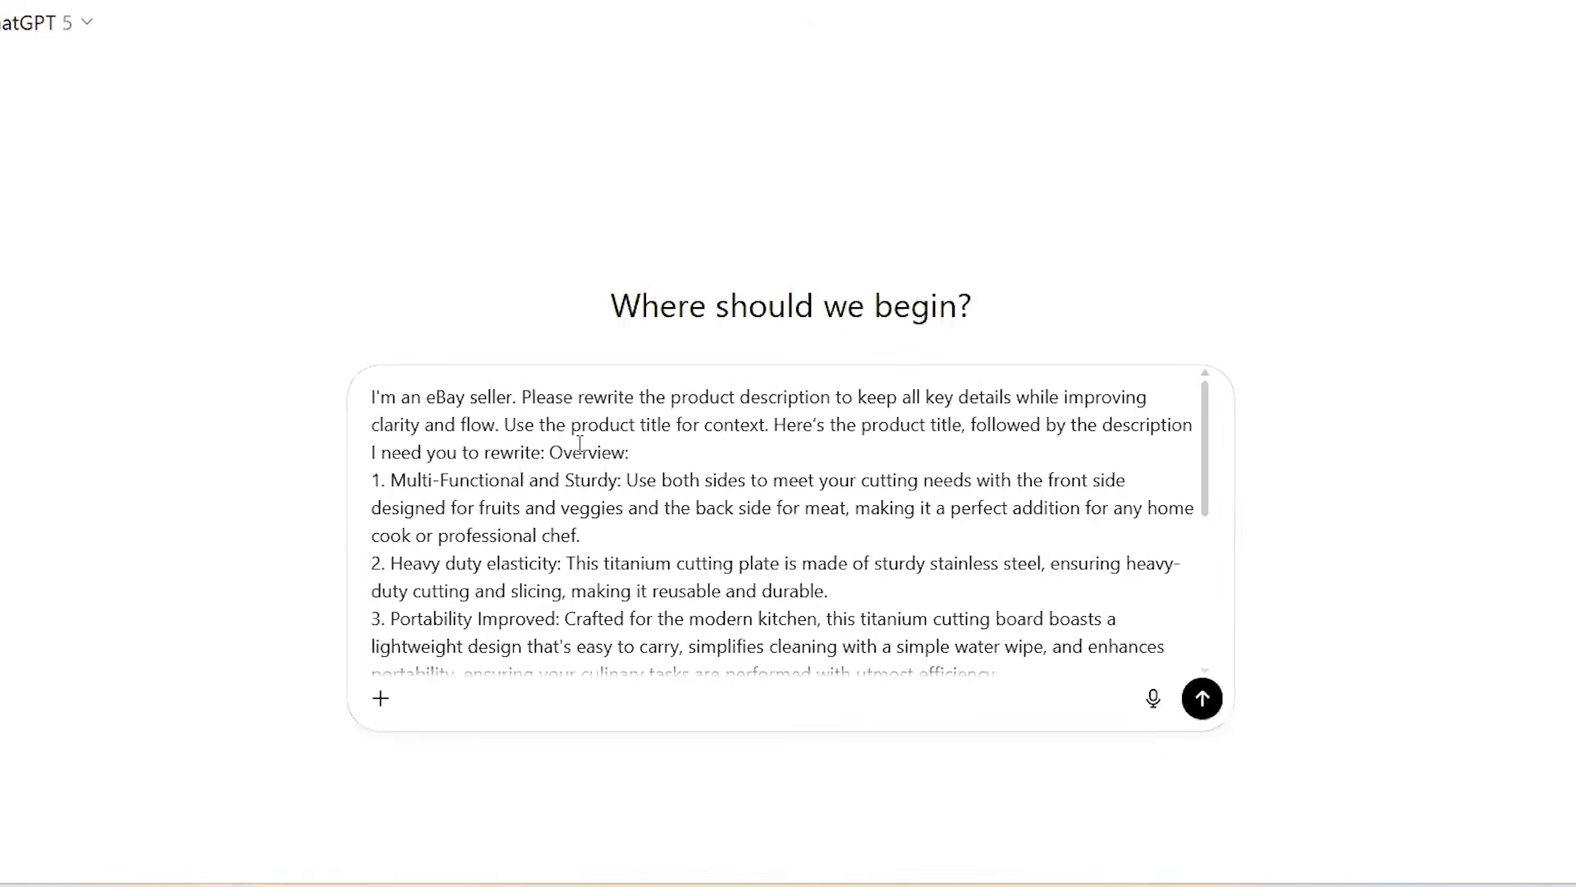
scroll(719, 457, "down", 10)
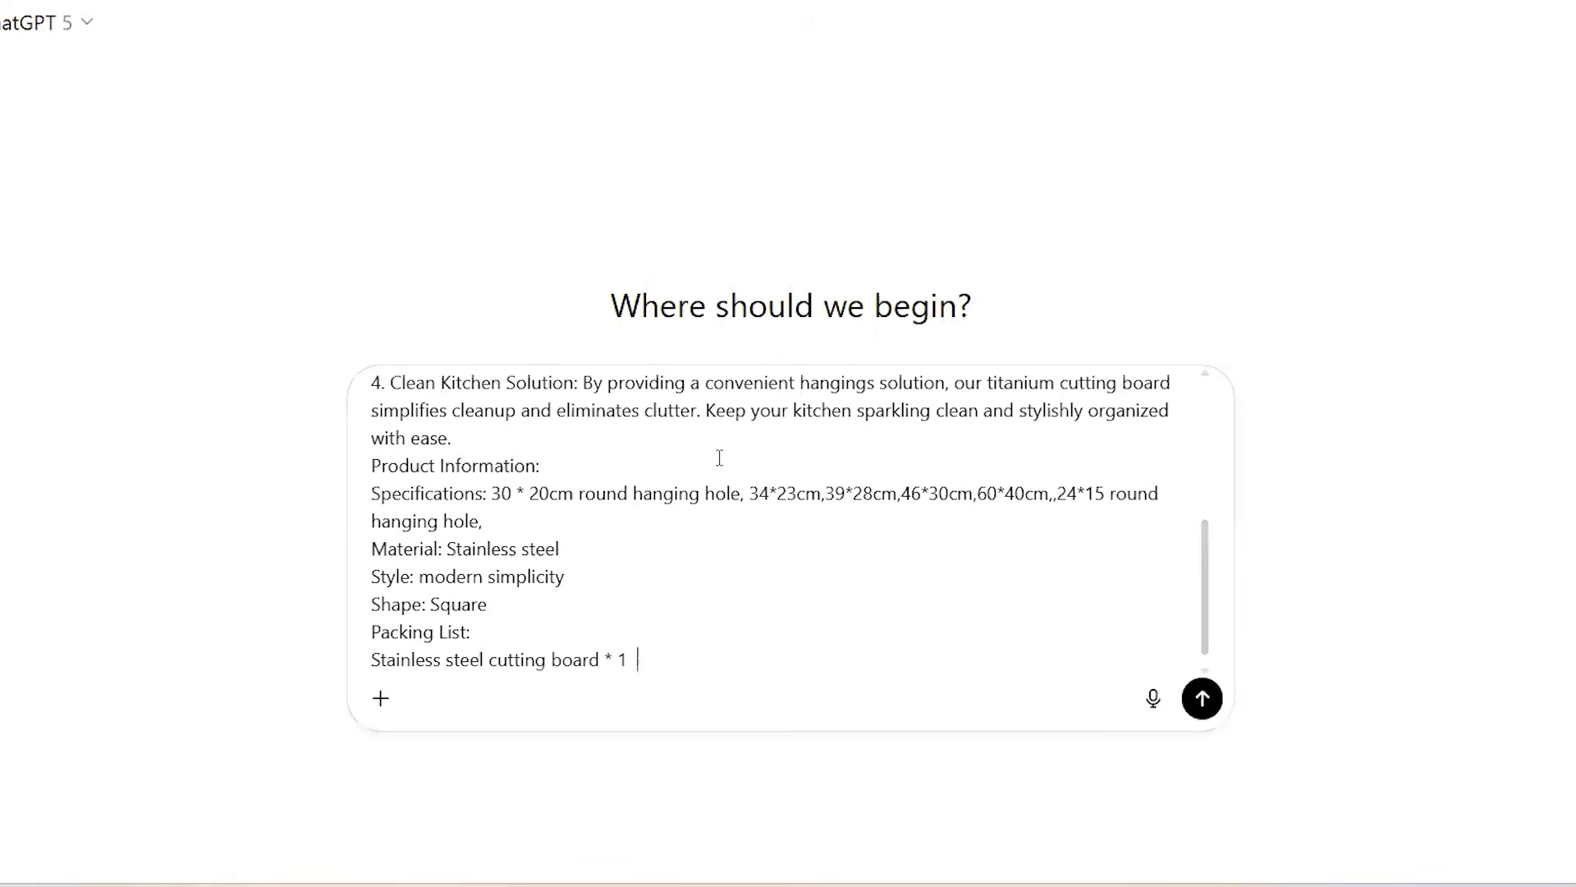
key("Return")
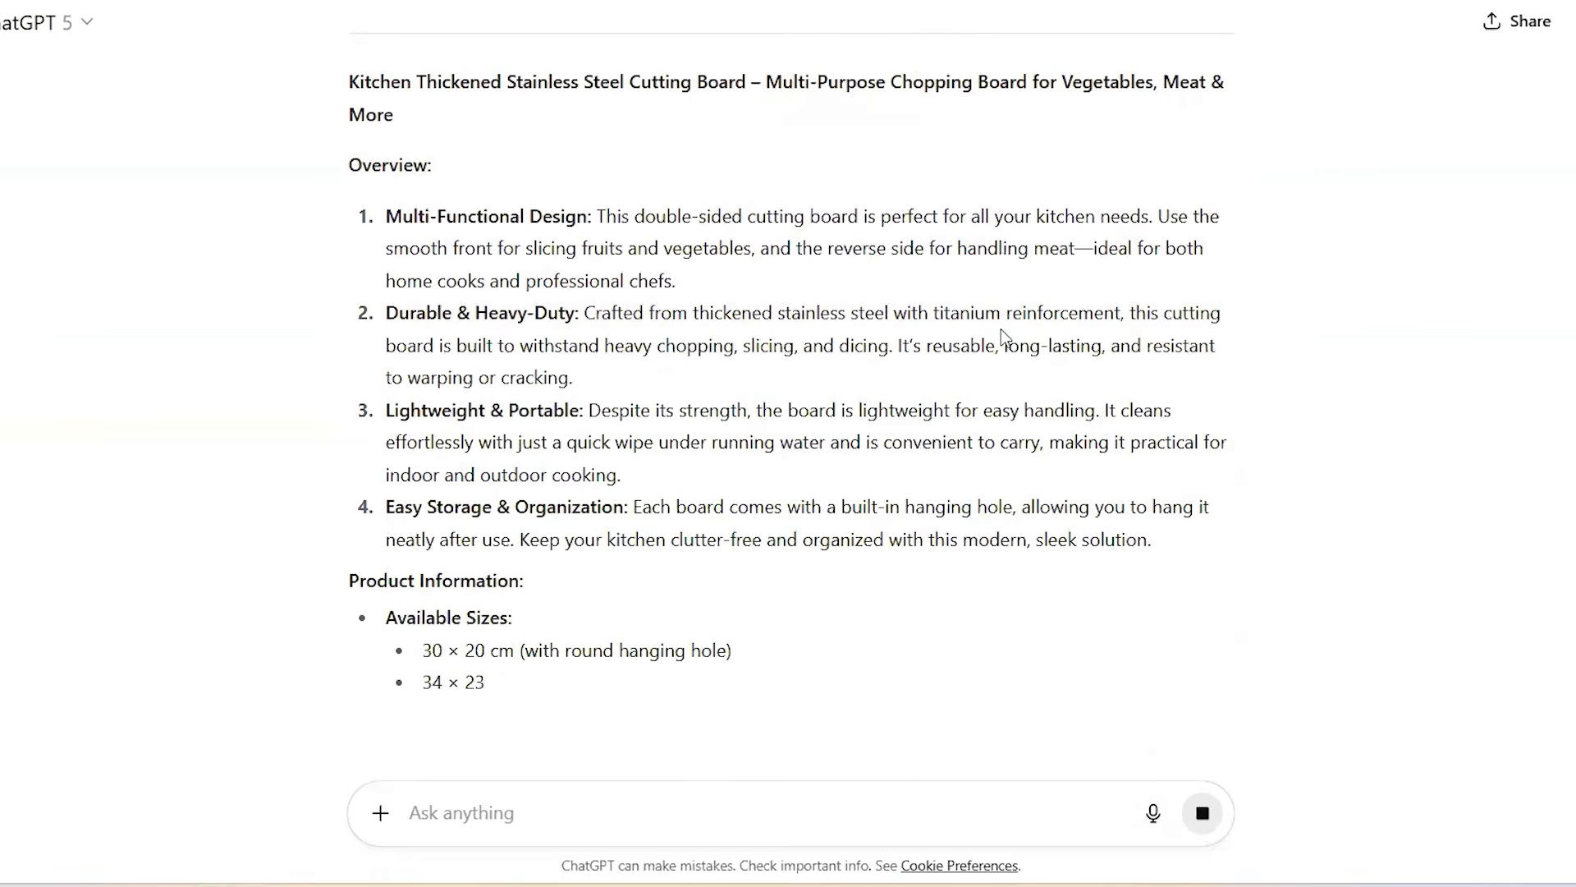
Review the rewritten cutting board description in ChatGPT's reply and select its text back from the packing list entry
scroll(1005, 337, "down", 3)
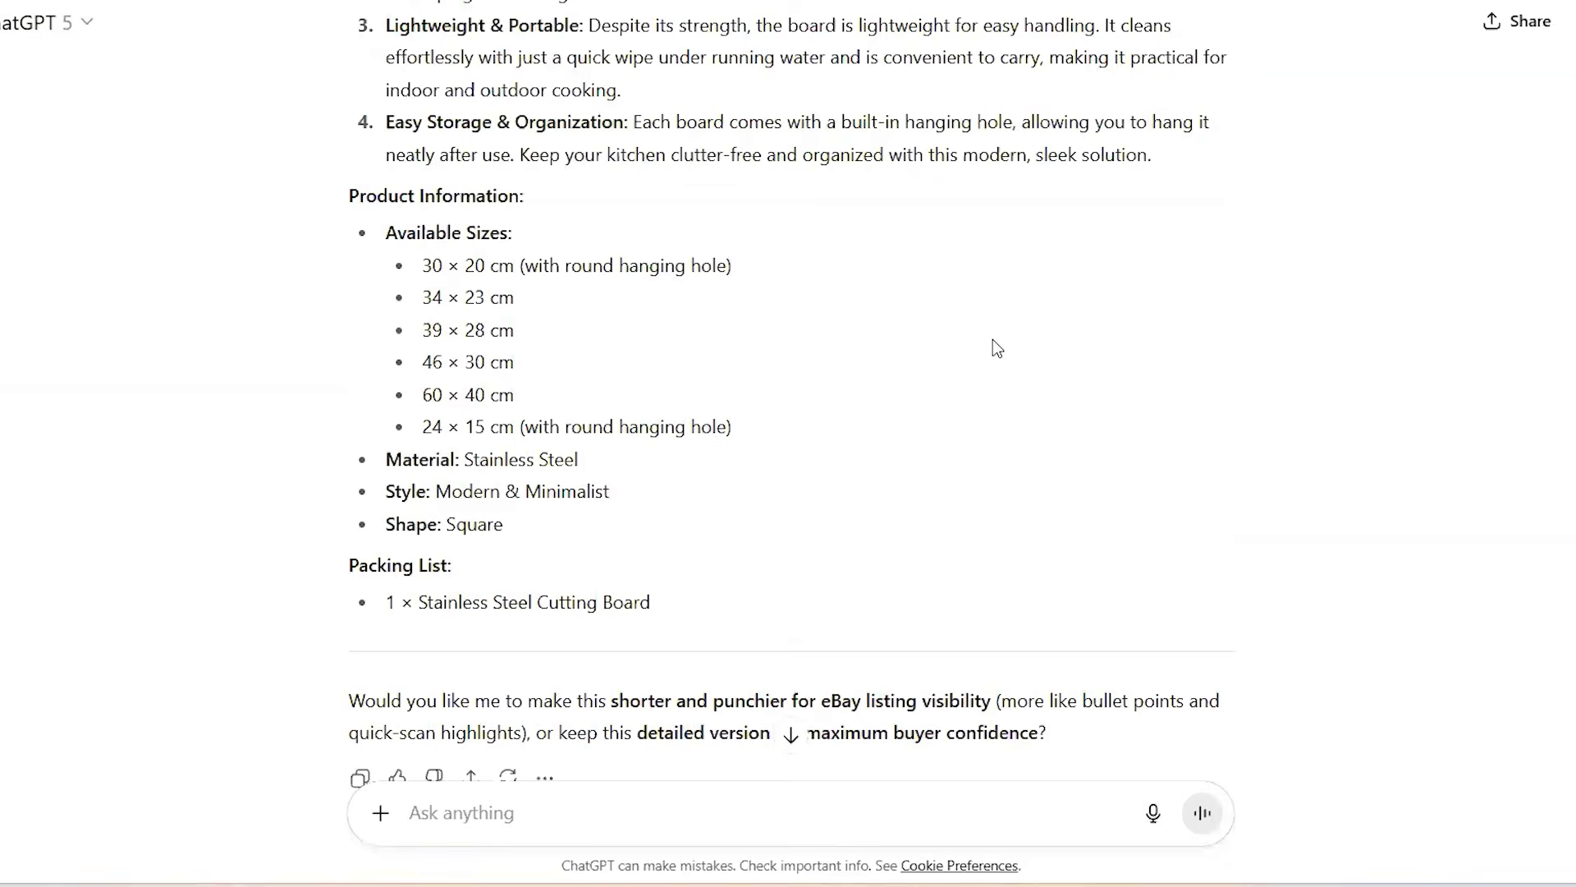
scroll(992, 338, "up", 5)
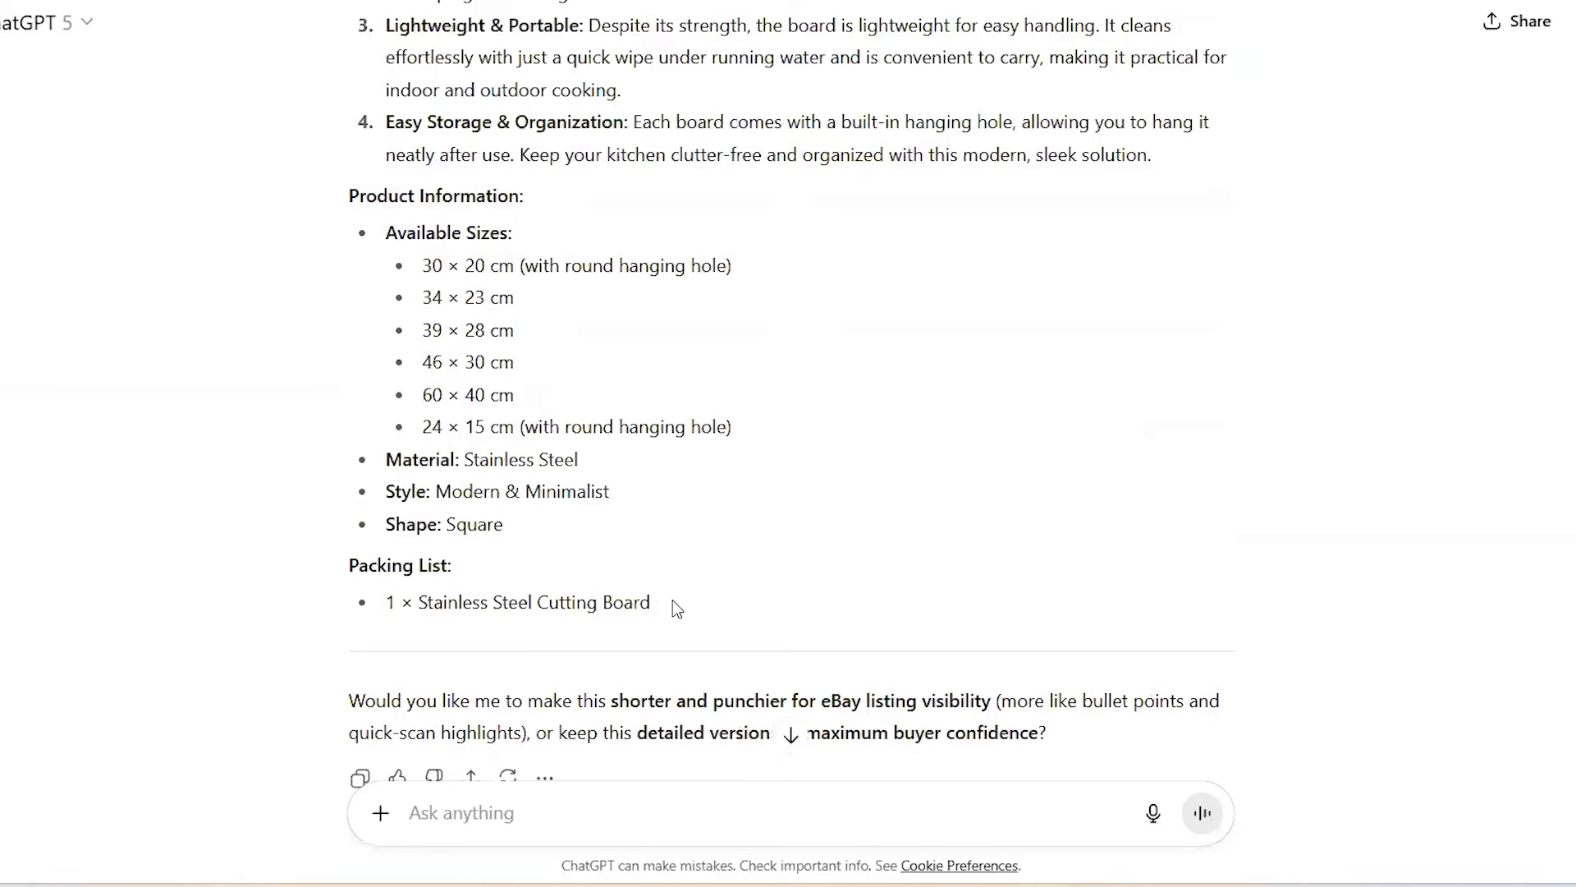
left_click_drag(672, 599, 366, 348)
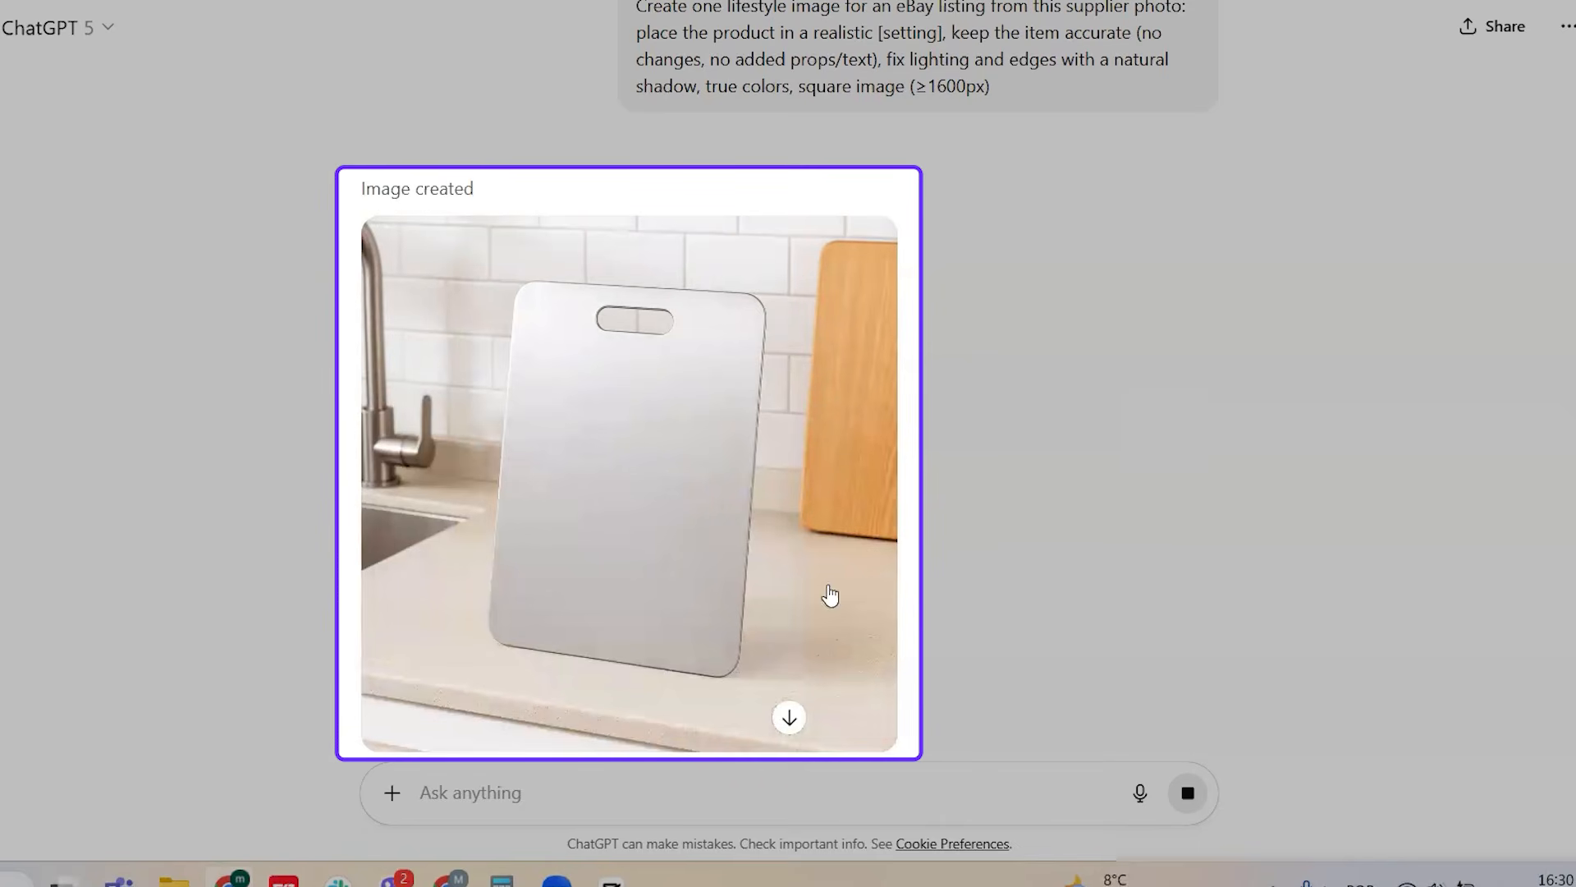
Switch to eBay, go to the account settings and open the Business Policies page
mouse_move(852, 476)
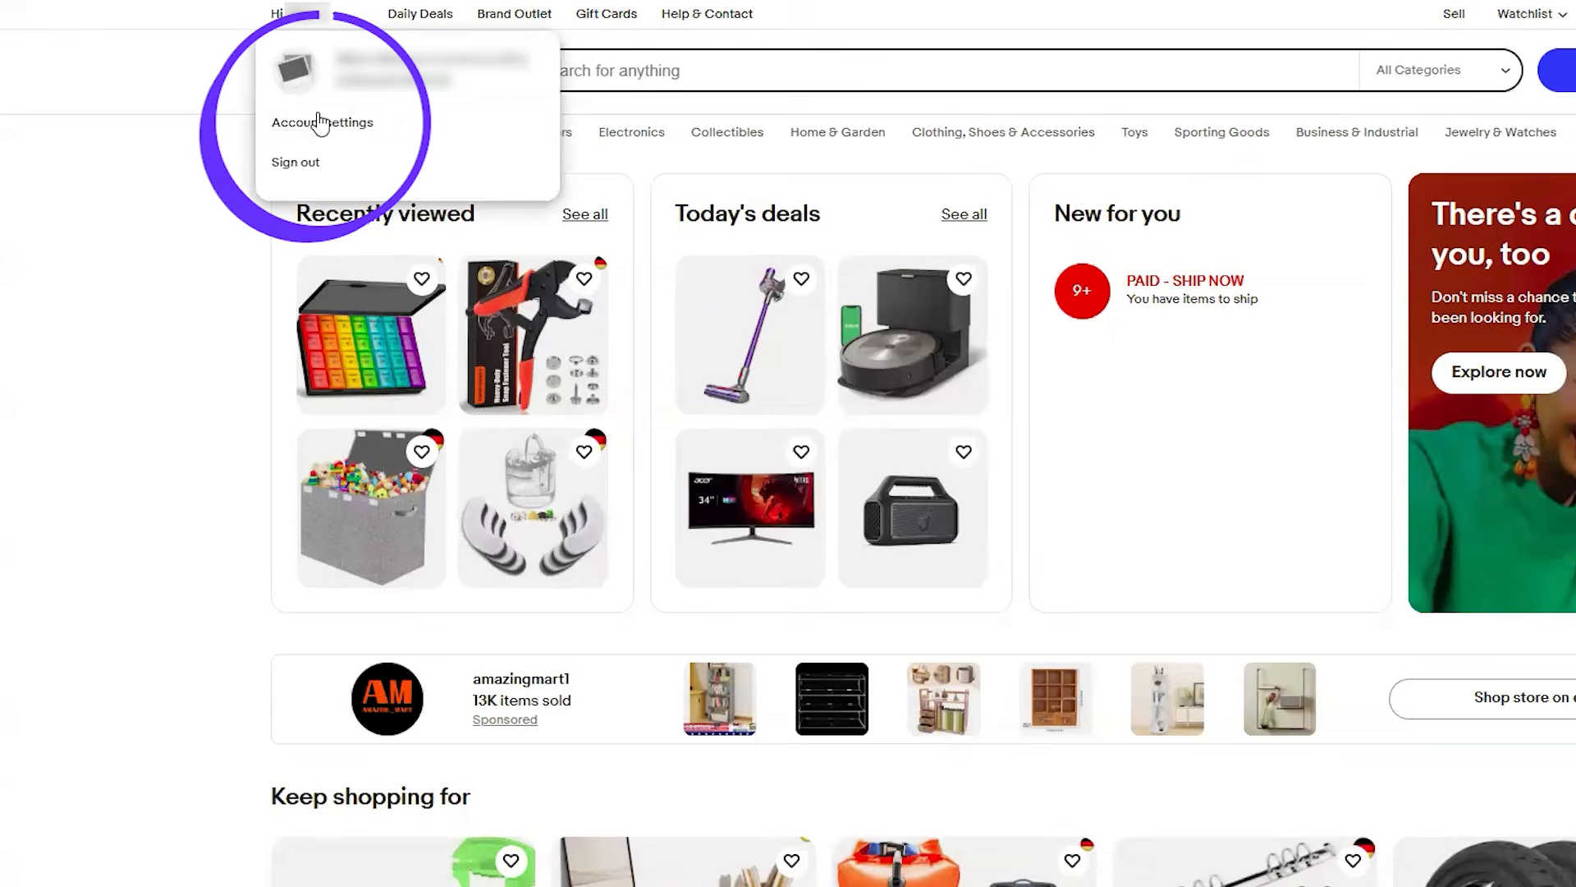
left_click(384, 130)
scroll(327, 464, "down", 5)
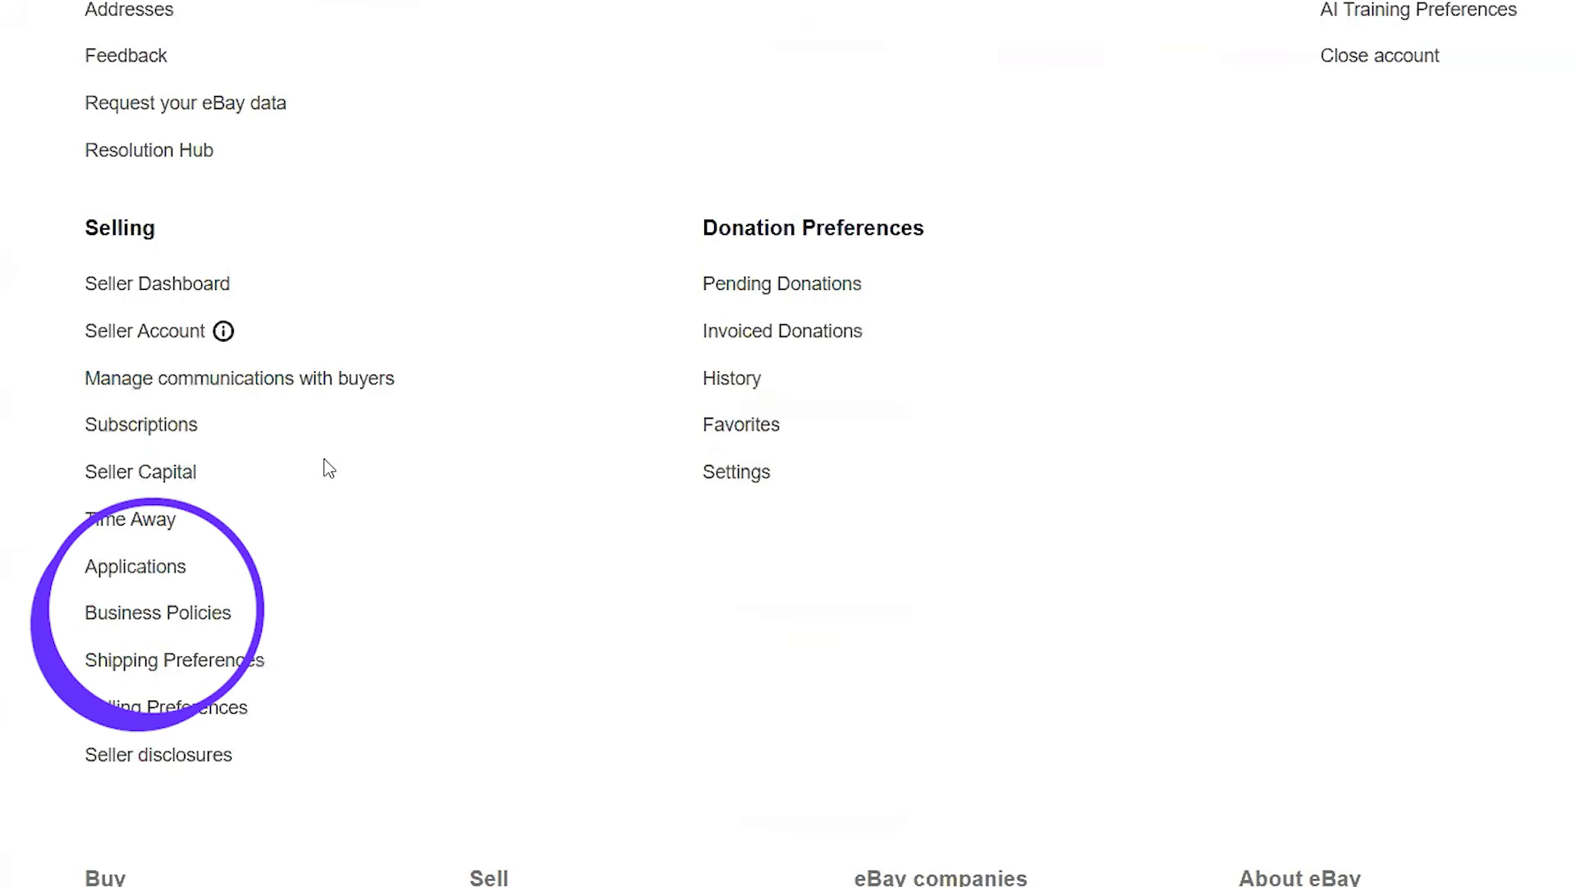
left_click(154, 624)
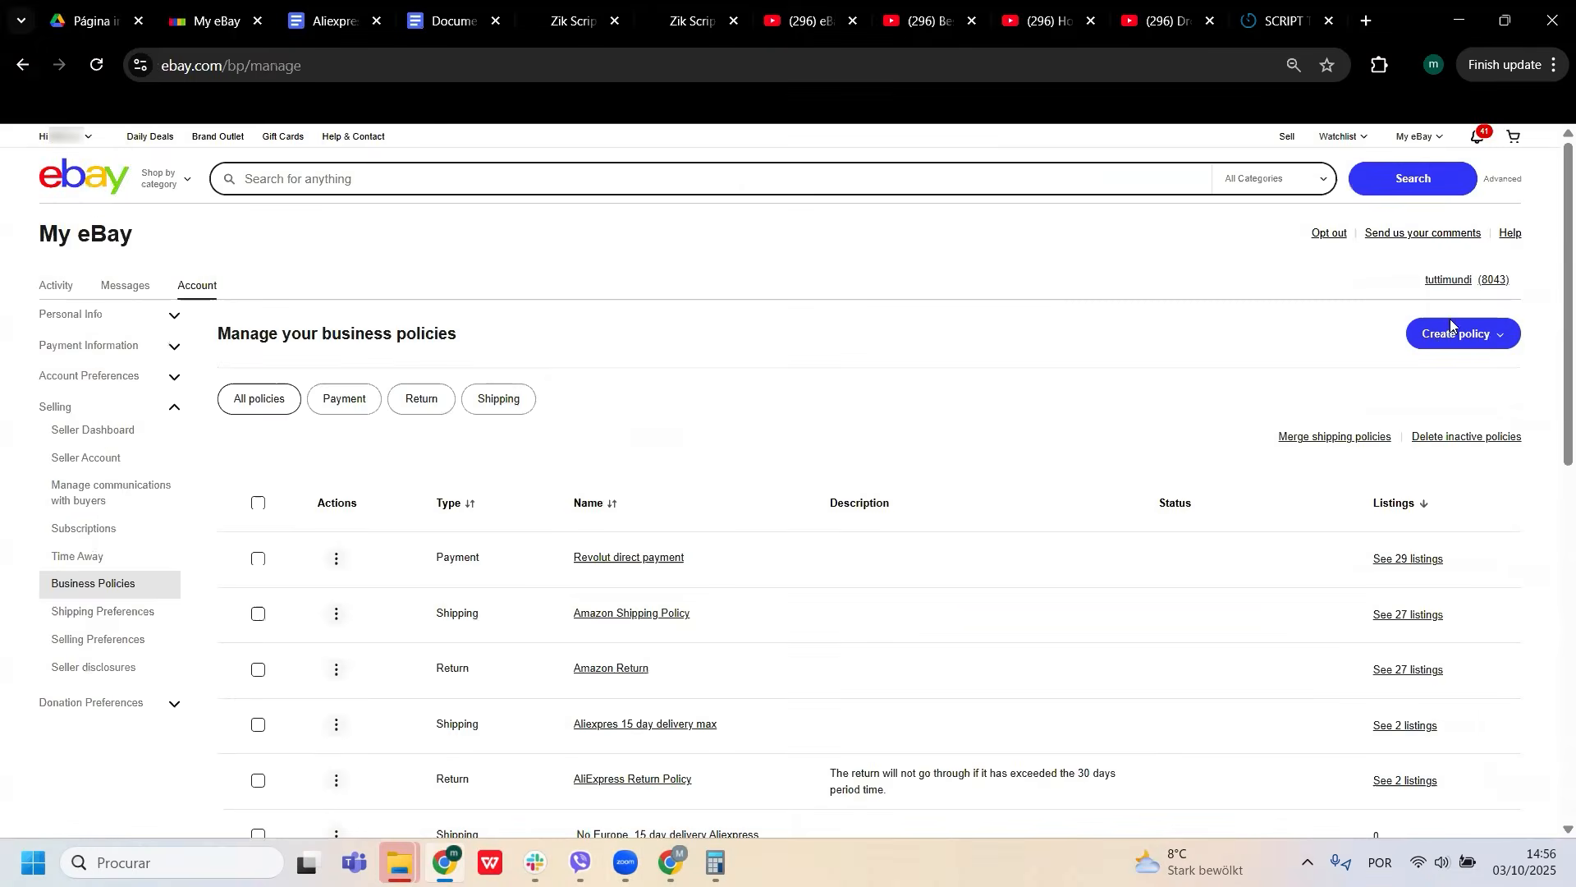
Start creating a new payment policy among the eBay business policies
left_click(1451, 325)
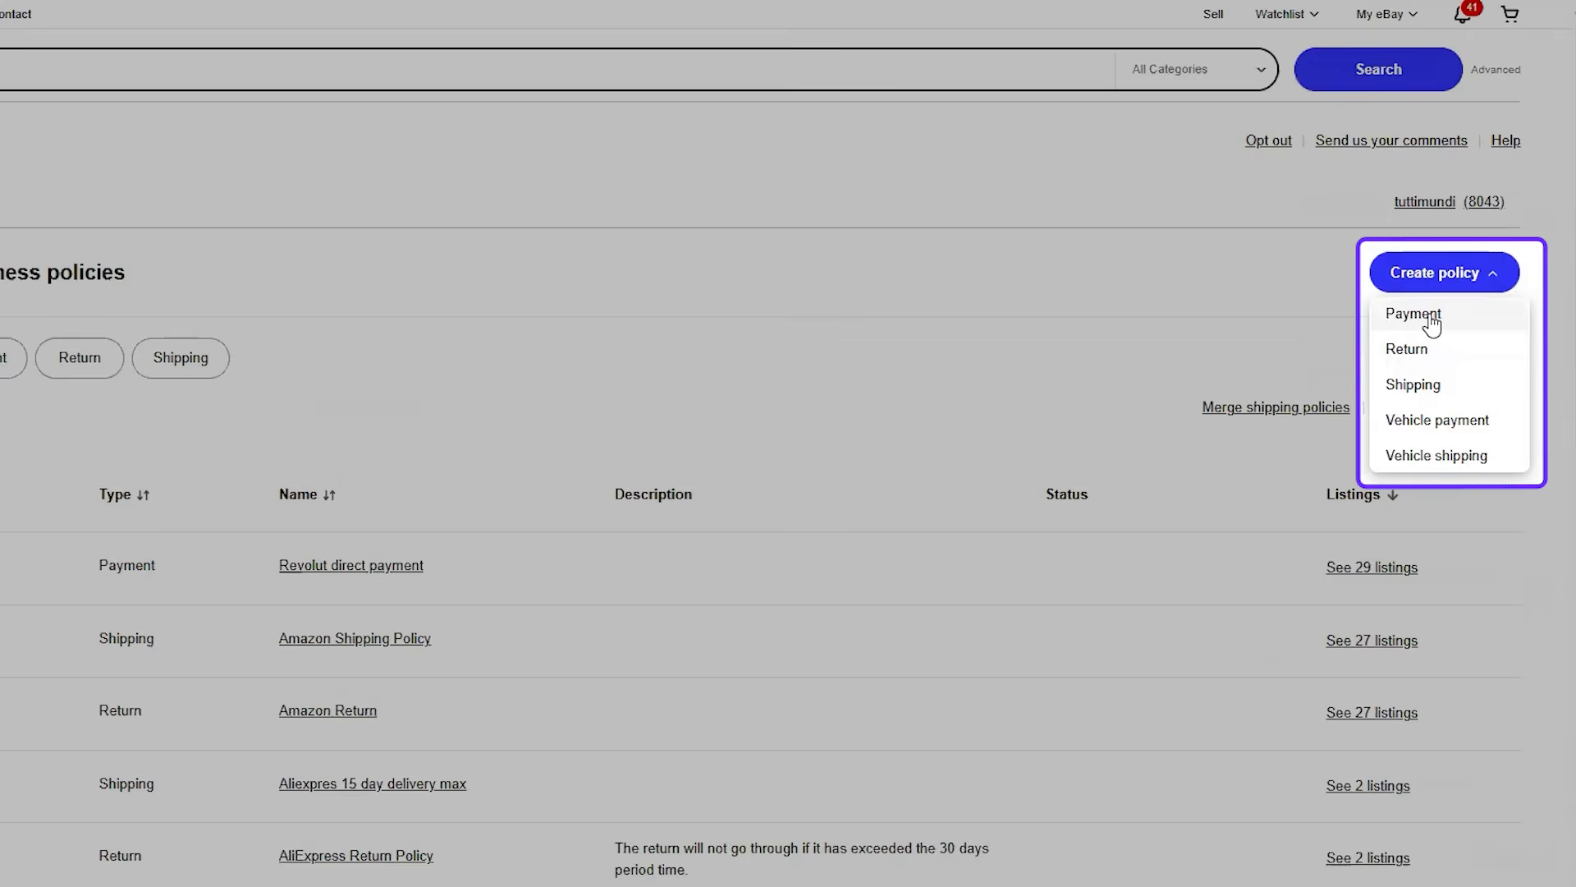
left_click(1429, 319)
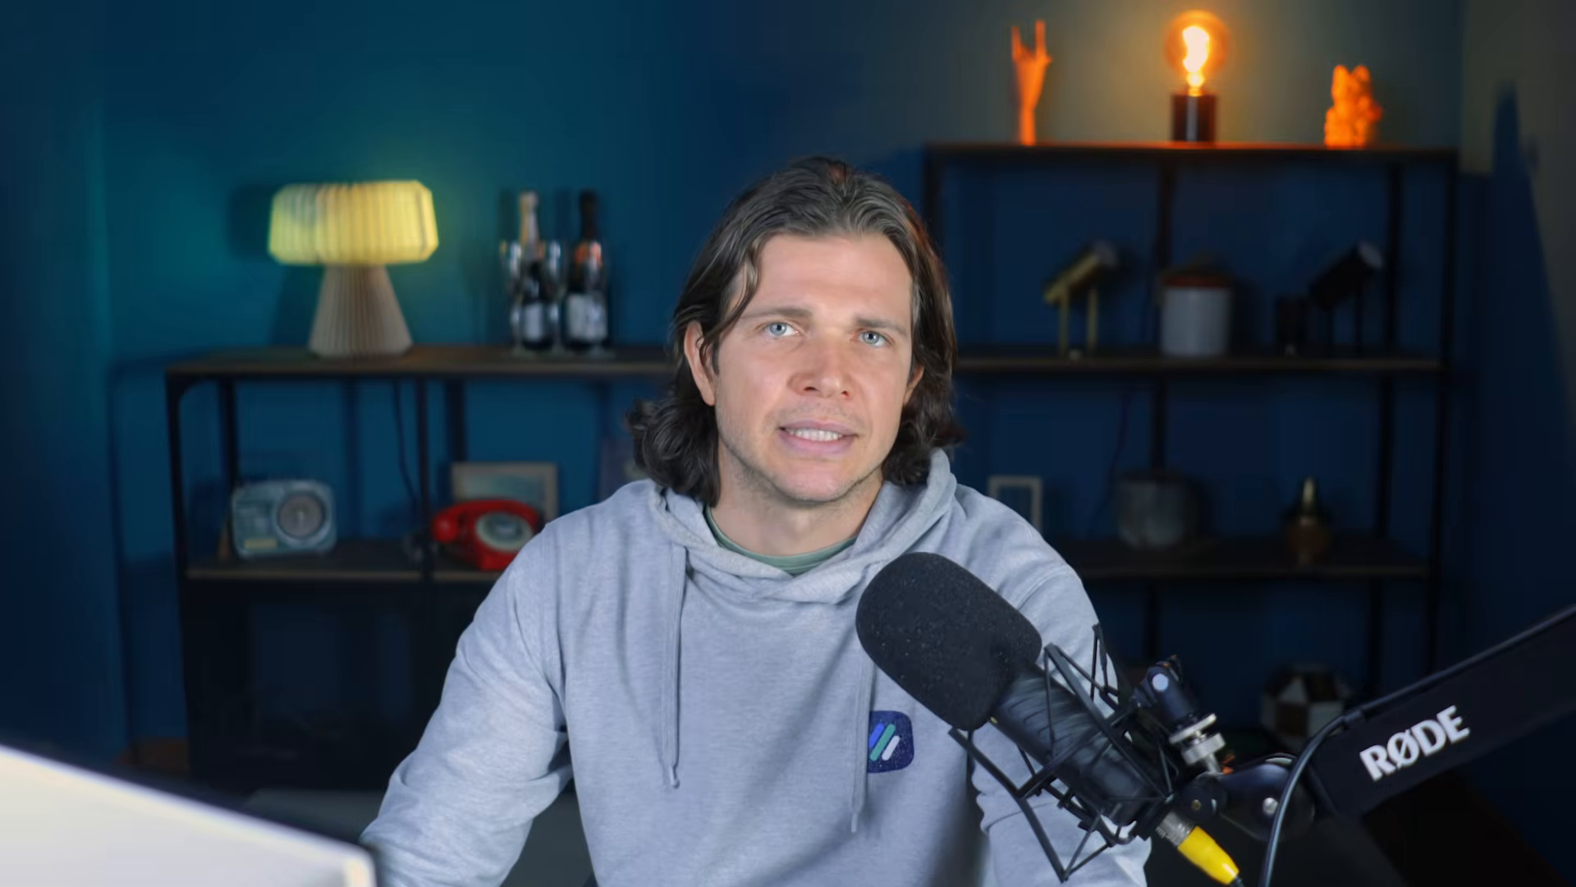
left_click(384, 687)
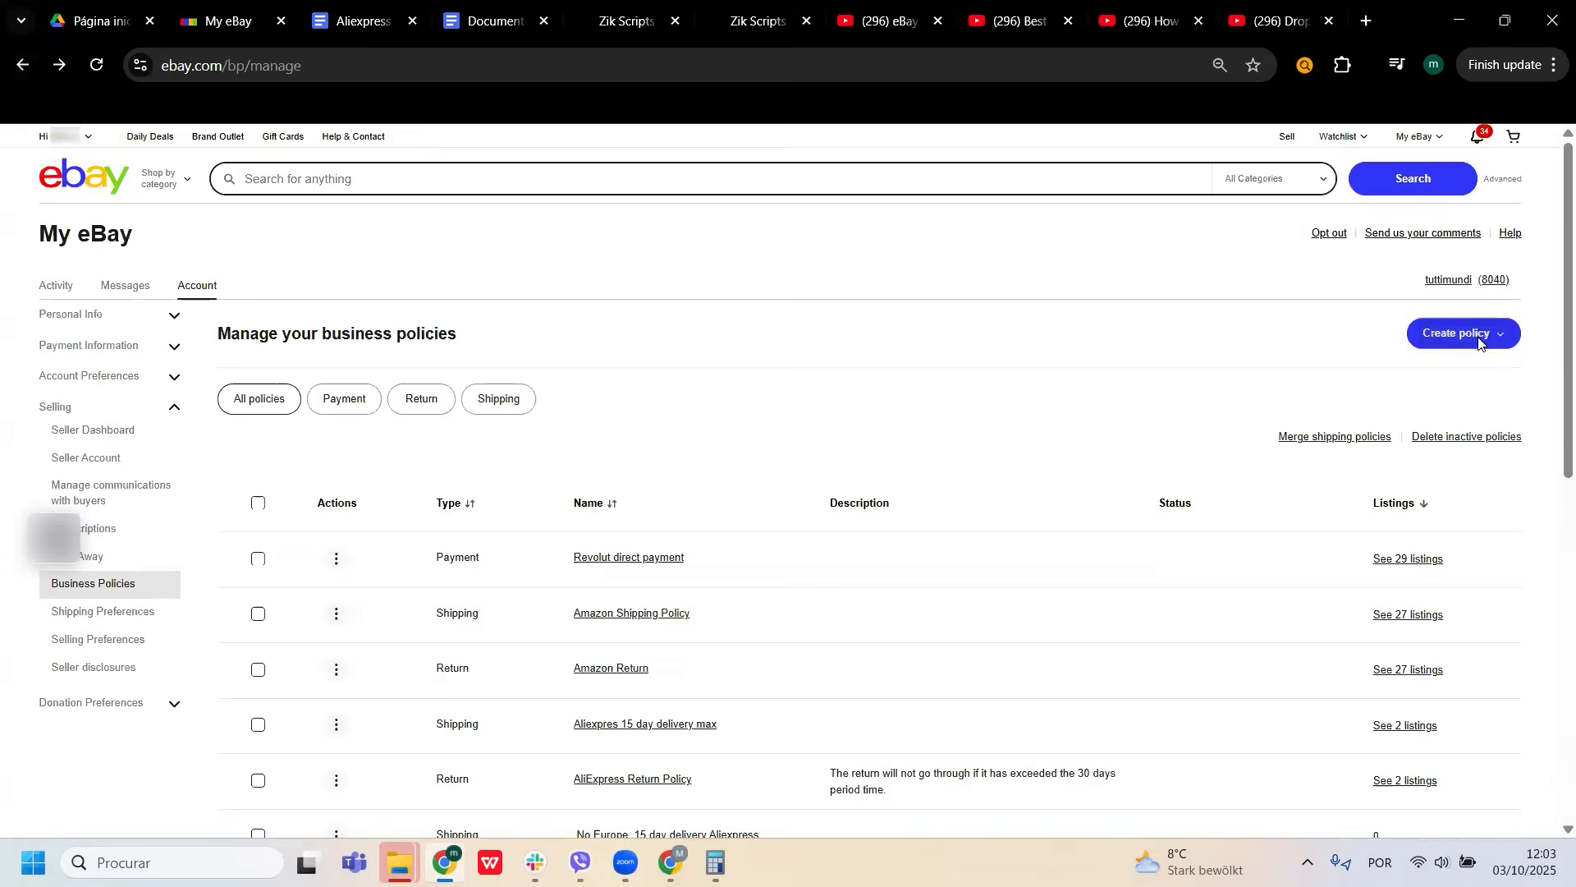
Start a new shipping policy and select USPS Media Mail as its primary domestic shipping service
left_click(1477, 335)
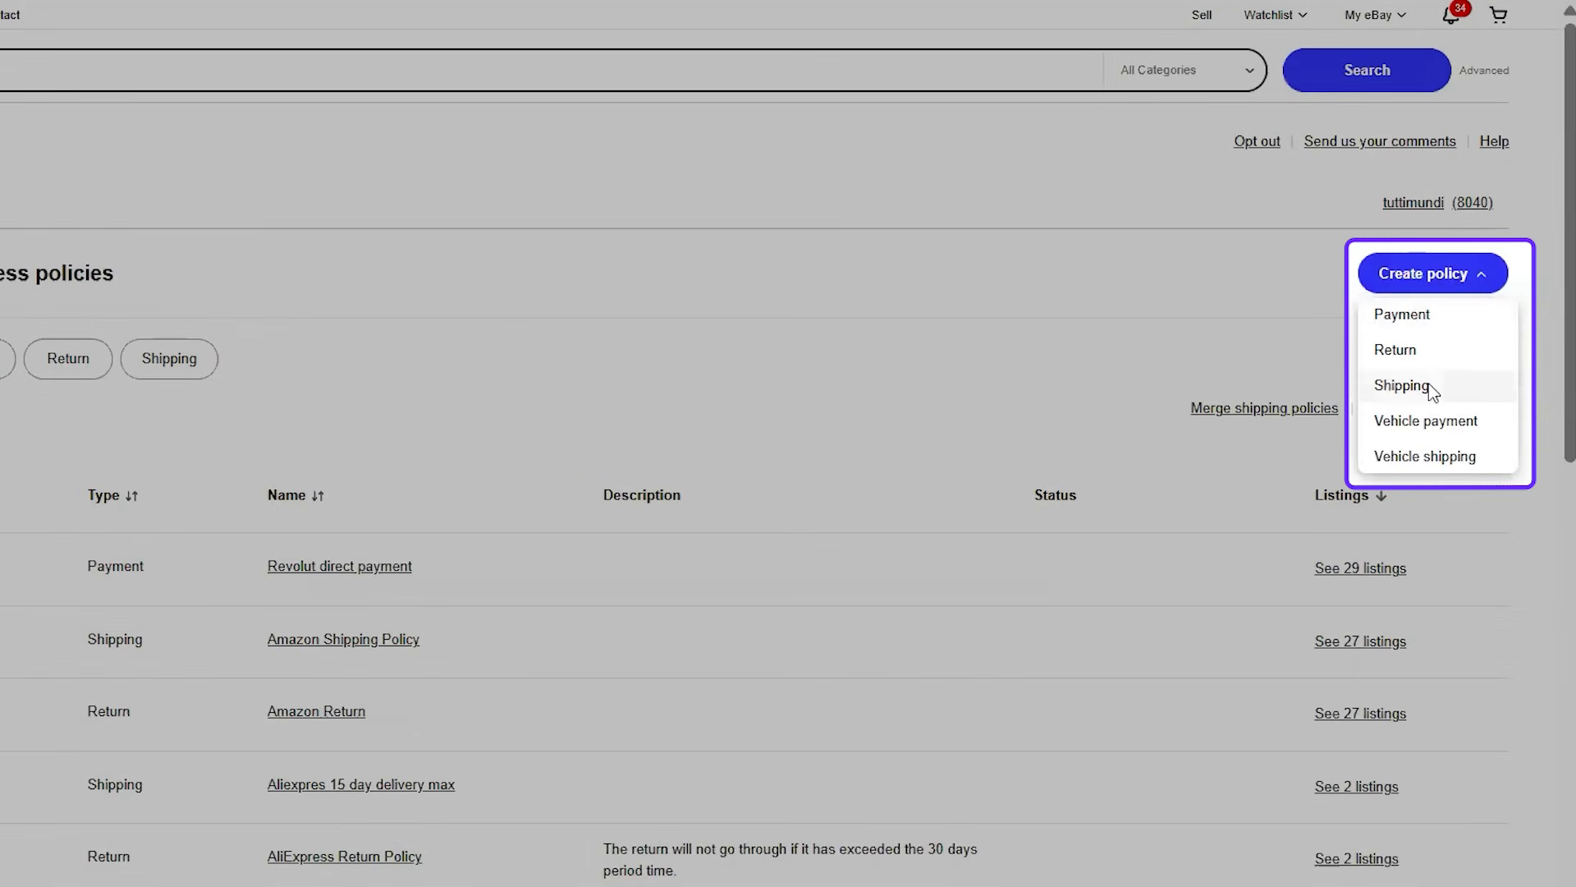
left_click(1433, 392)
scroll(371, 305, "down", 5)
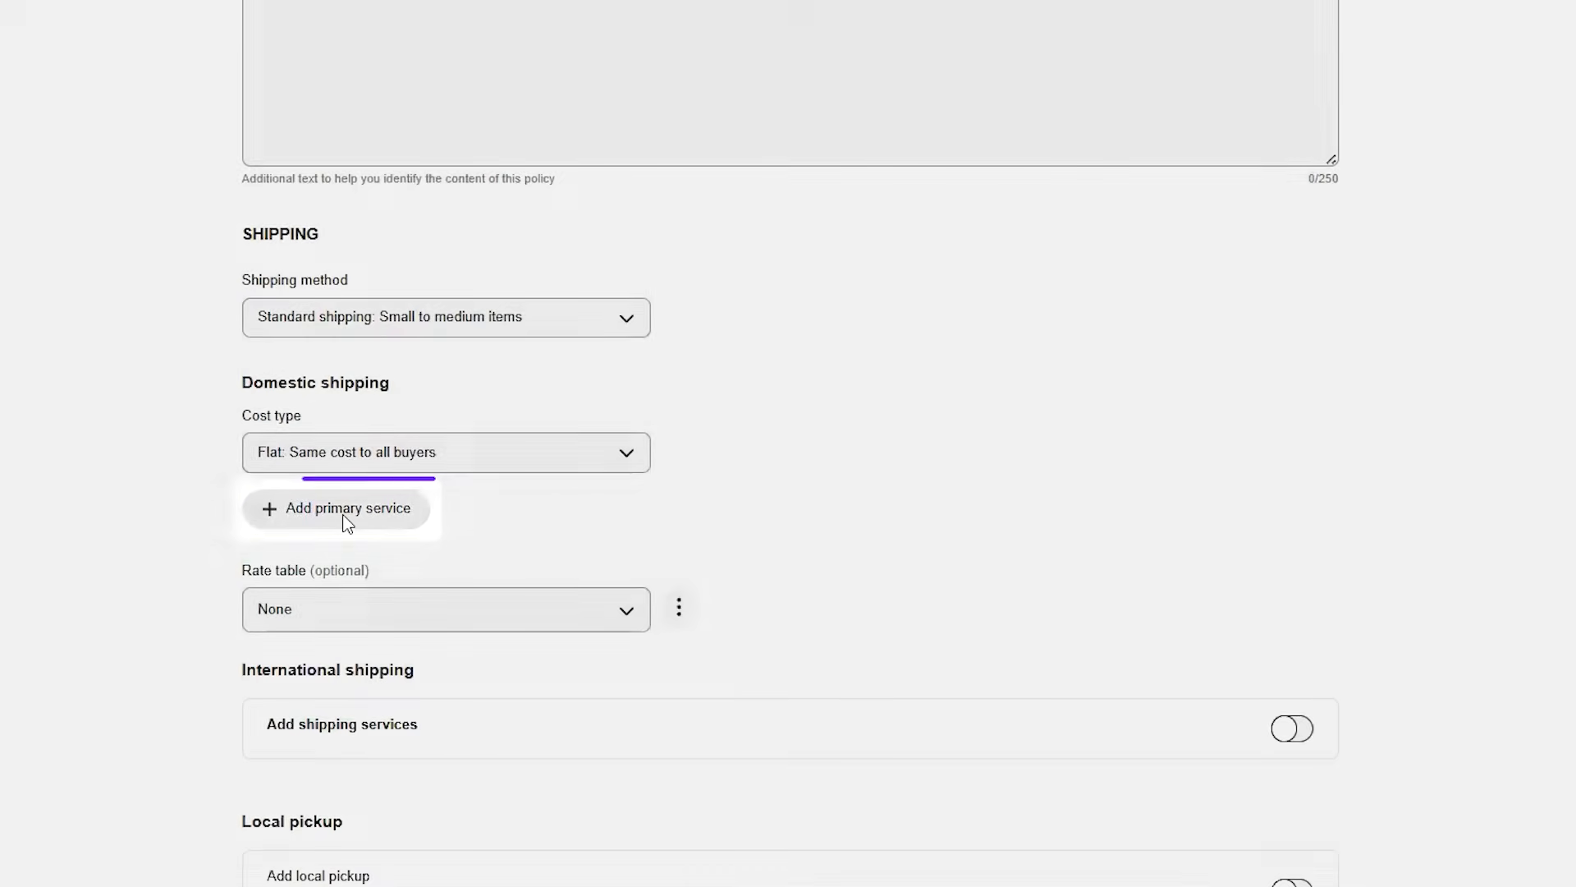
left_click(346, 510)
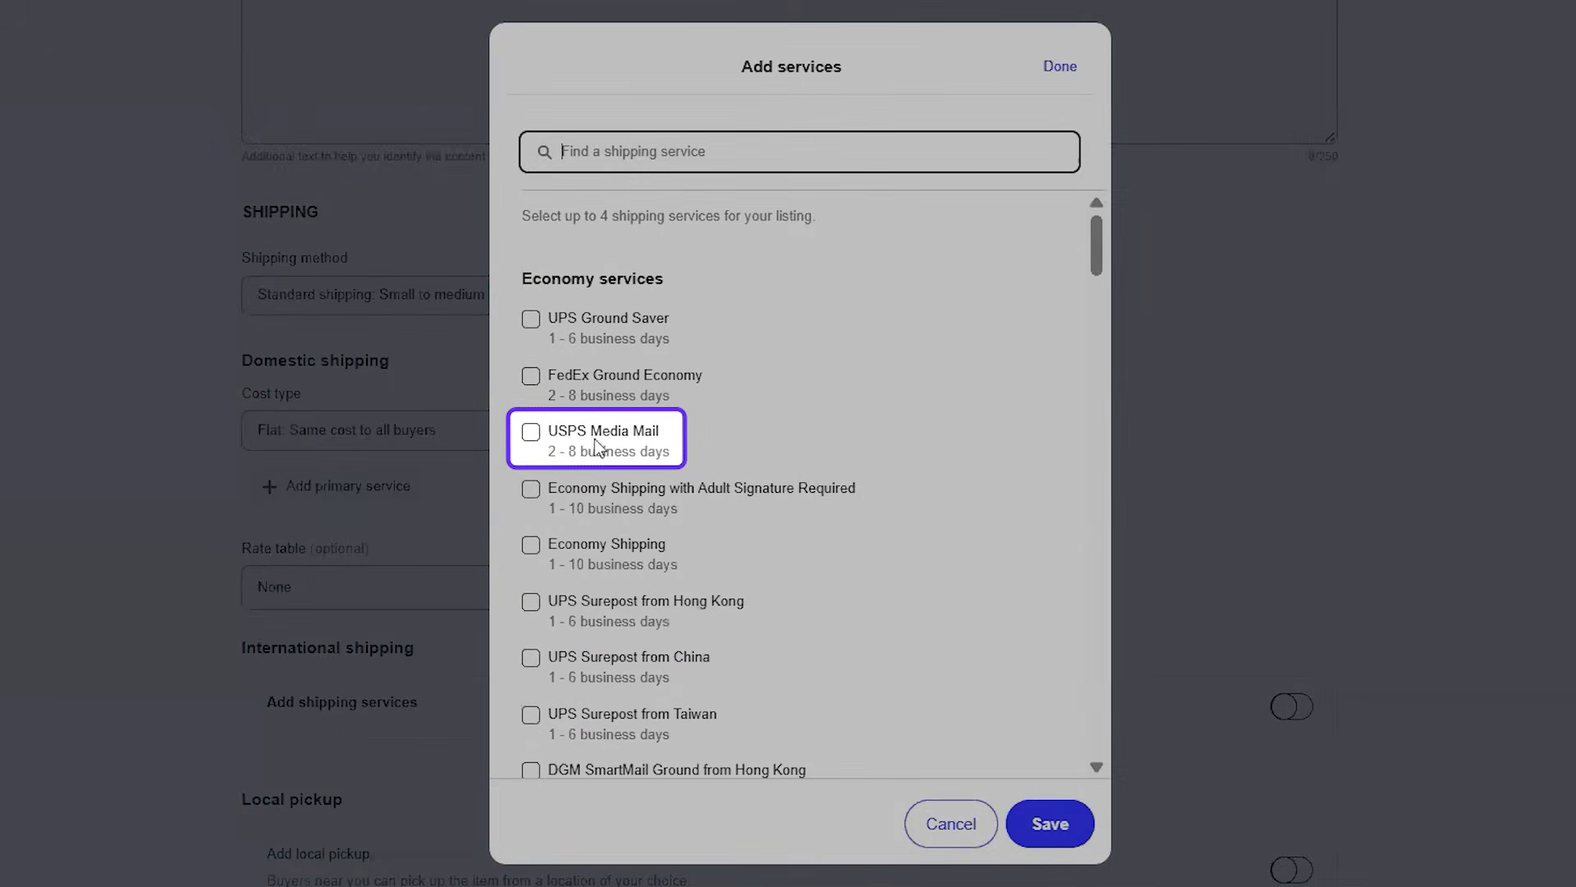
left_click(532, 433)
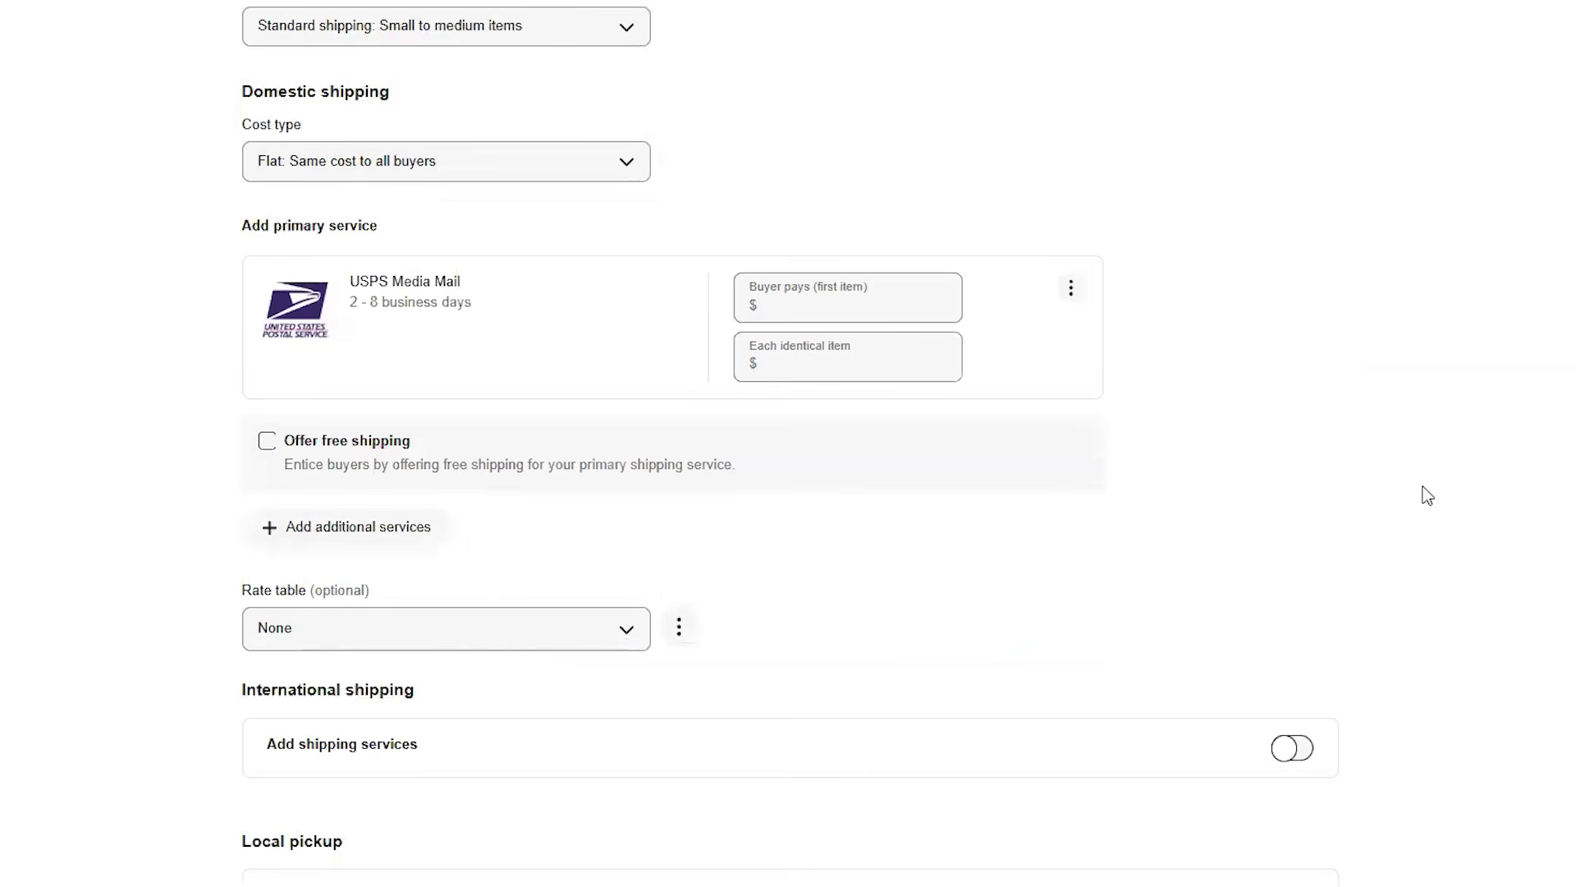
Offer free shipping for the USPS Media Mail primary domestic service
left_click(267, 441)
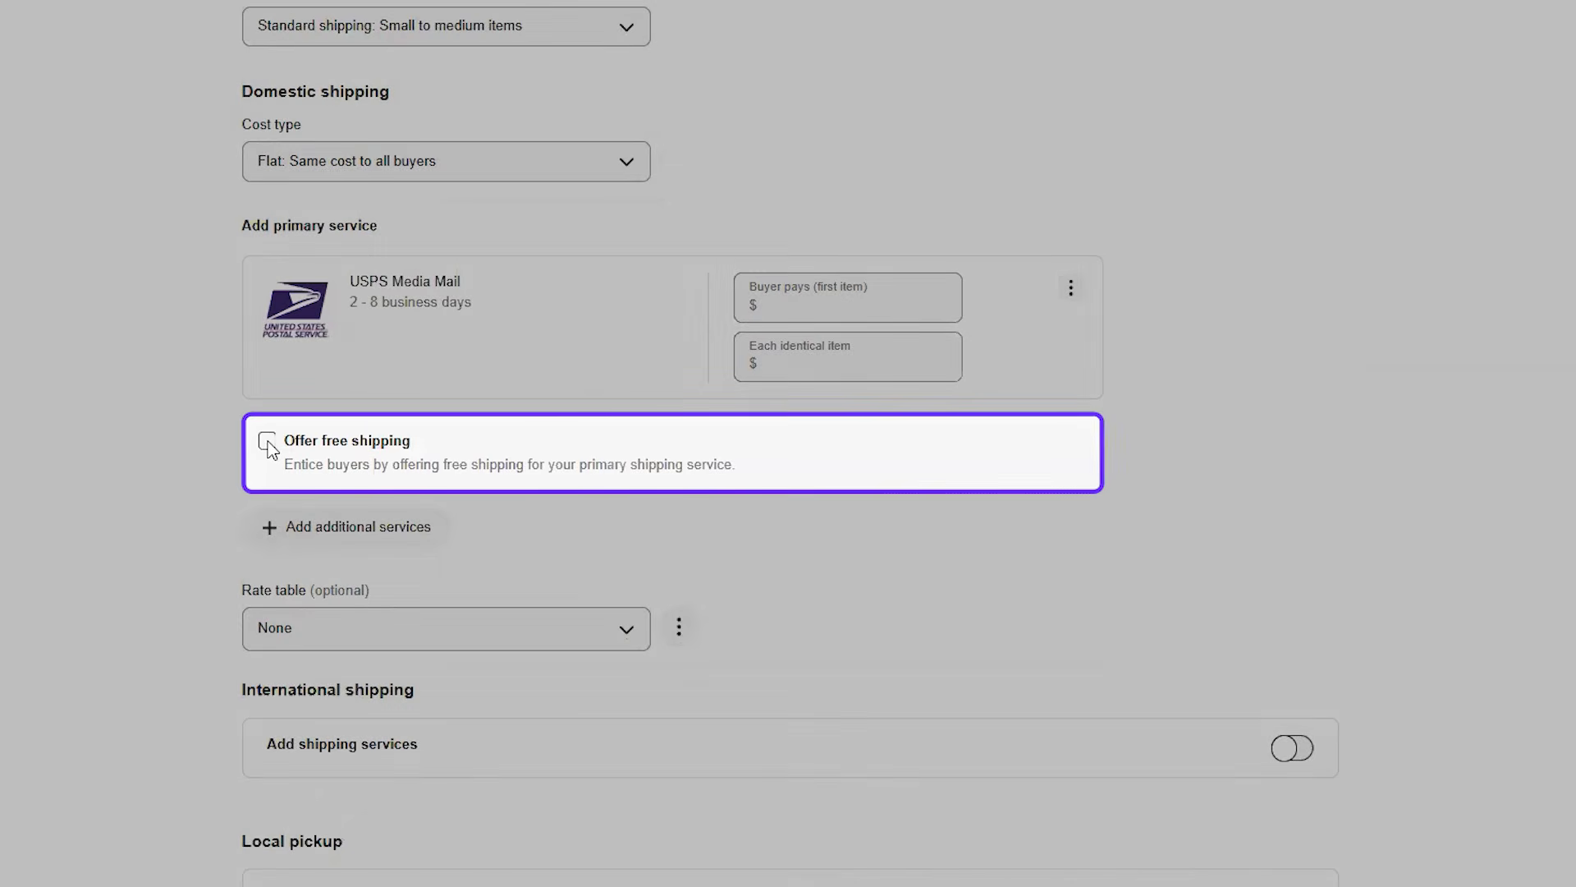
left_click(268, 443)
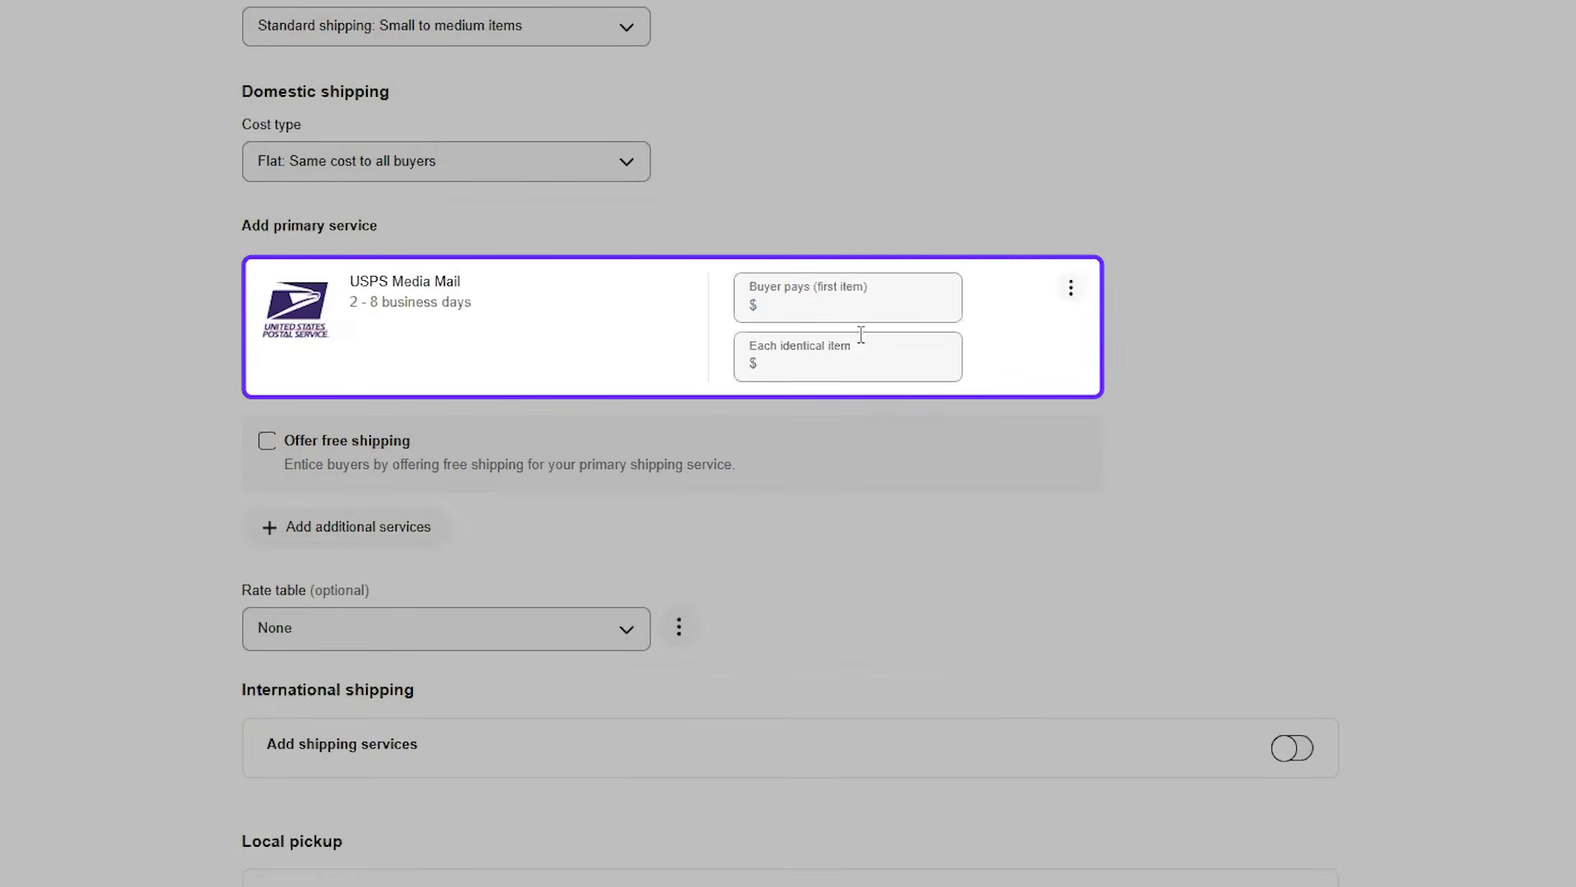
left_click(856, 312)
left_click(809, 365)
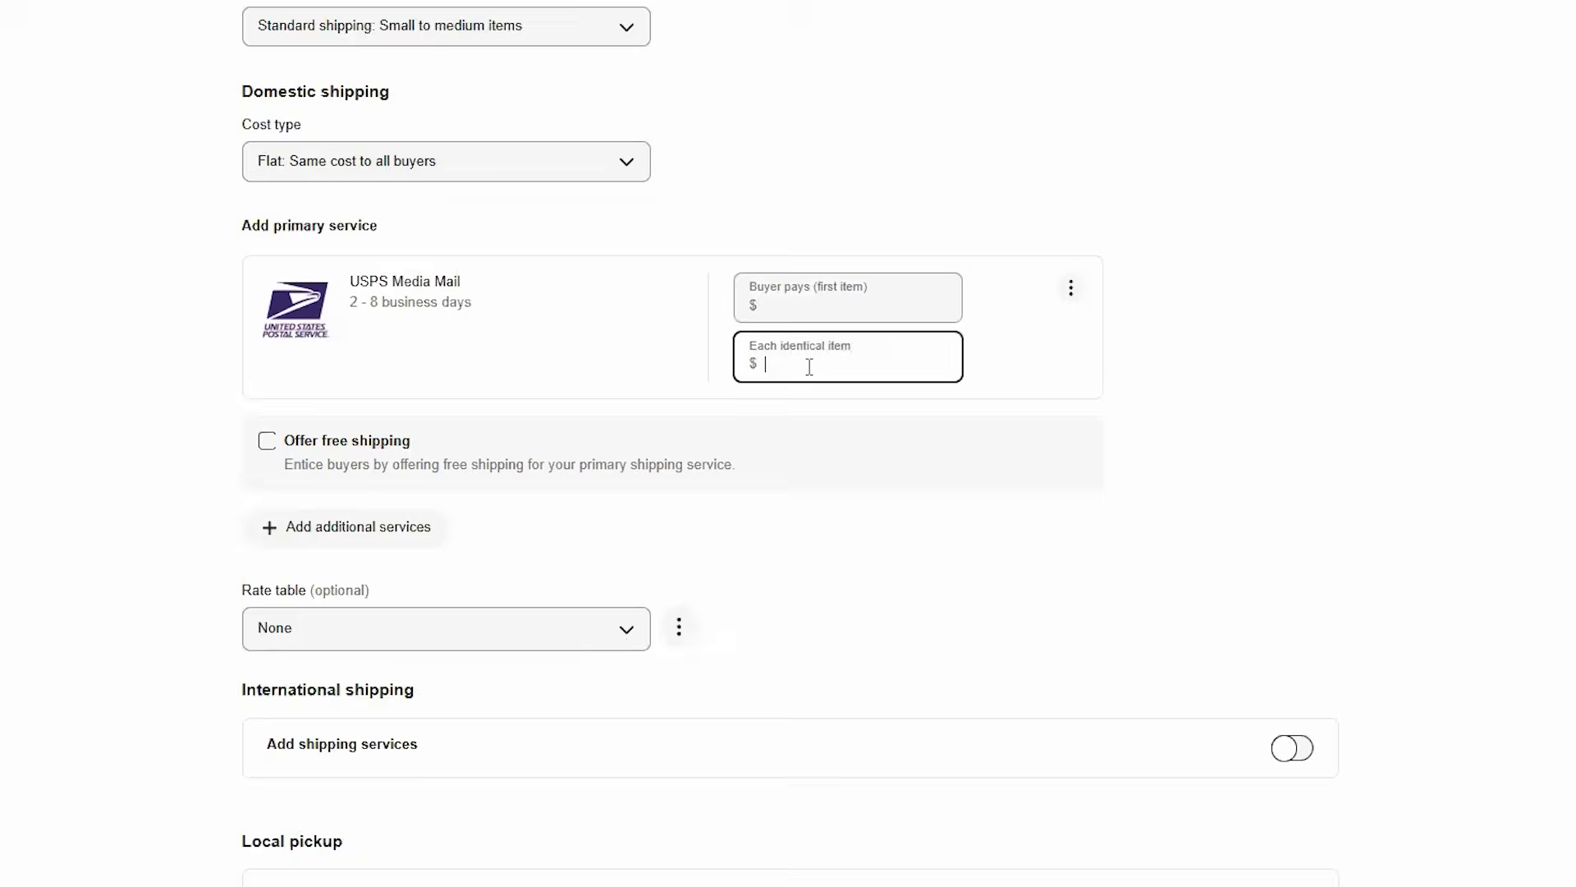
left_click(516, 457)
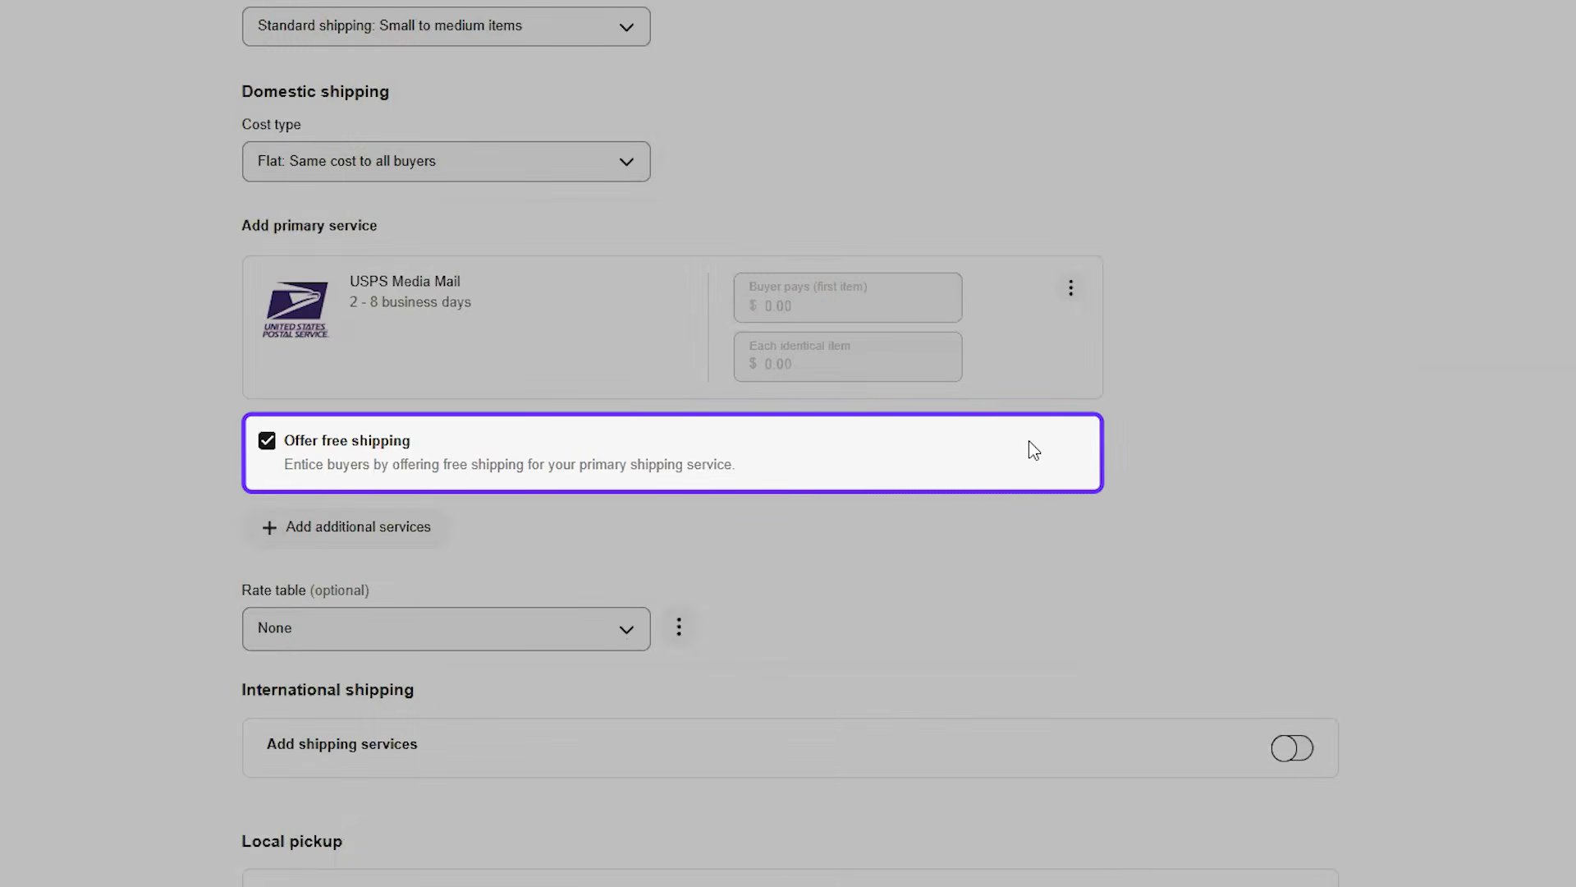
Enable international shipping services in the policy and add eBay SpeedPAK Economy
scroll(1028, 444, "down", 5)
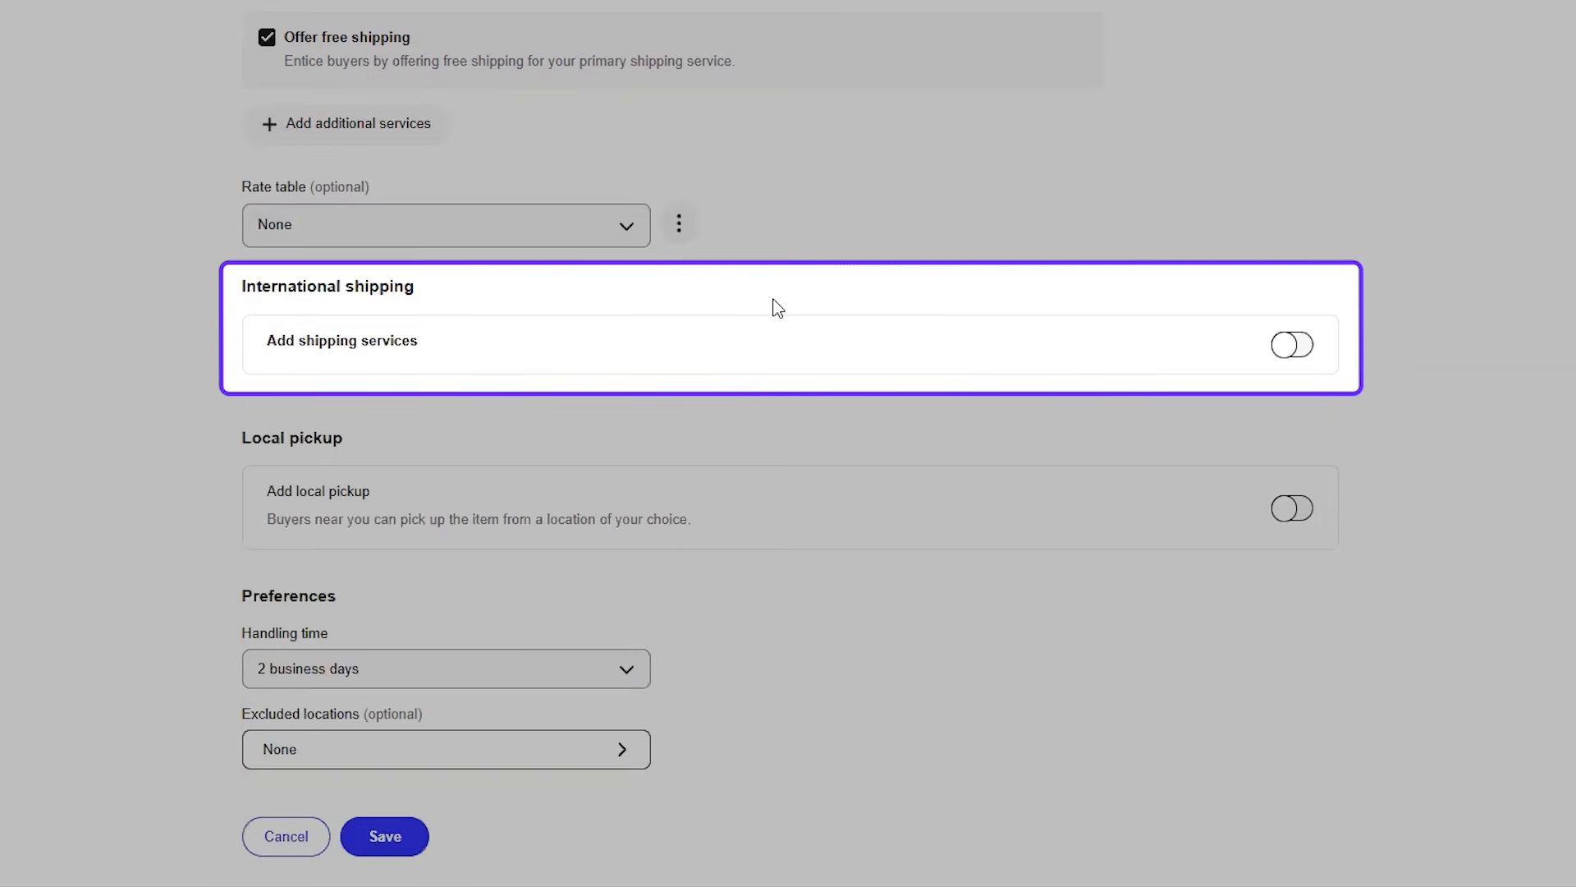
triple_click(357, 289)
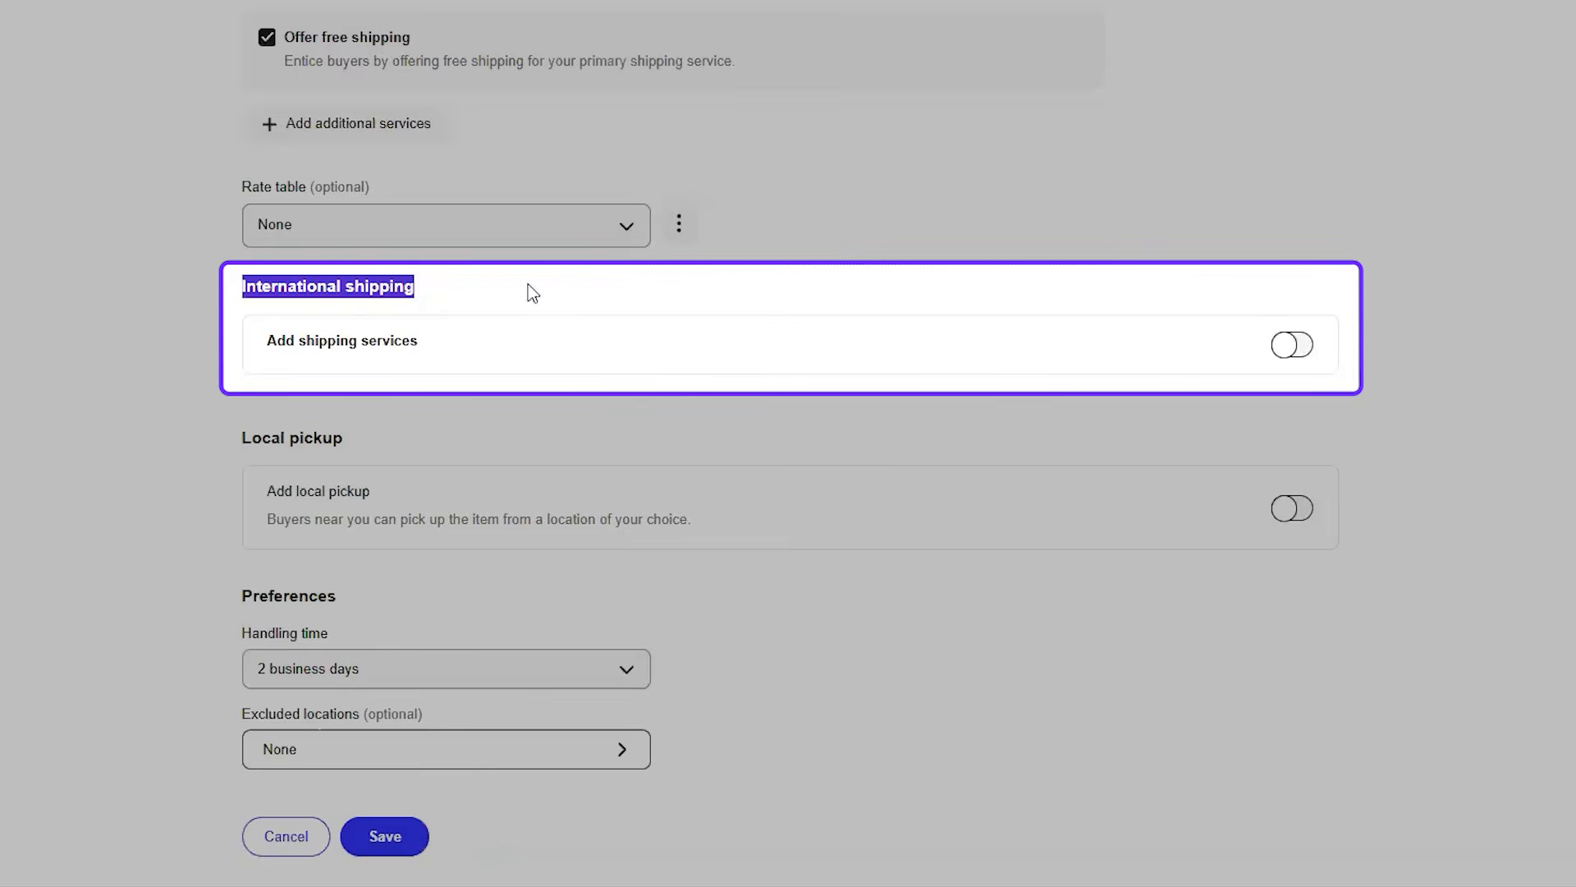
left_click(1301, 346)
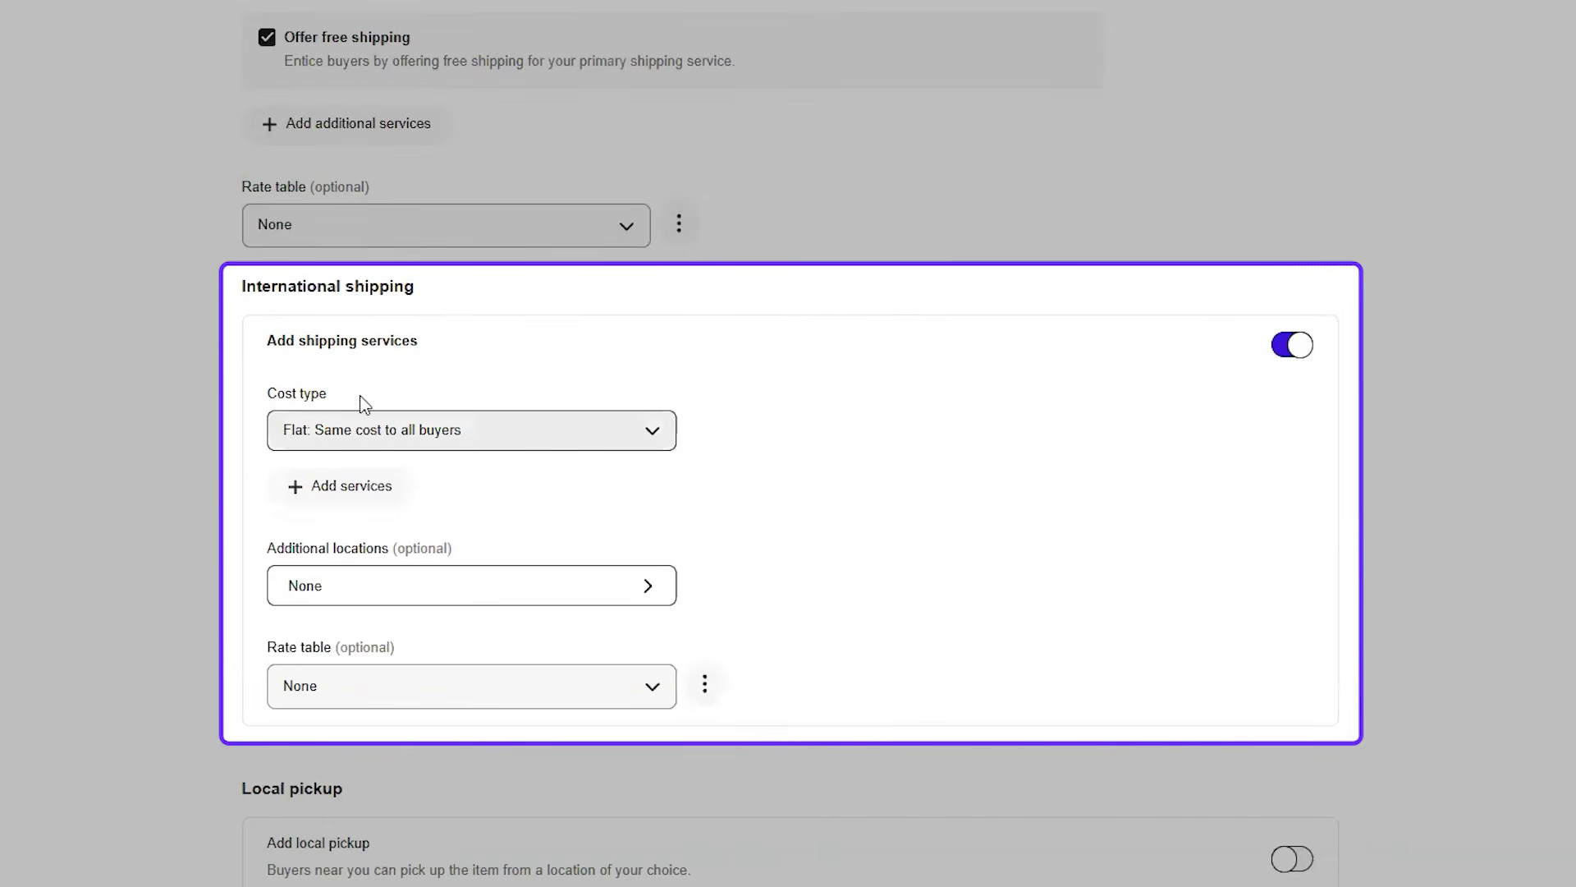
left_click(358, 493)
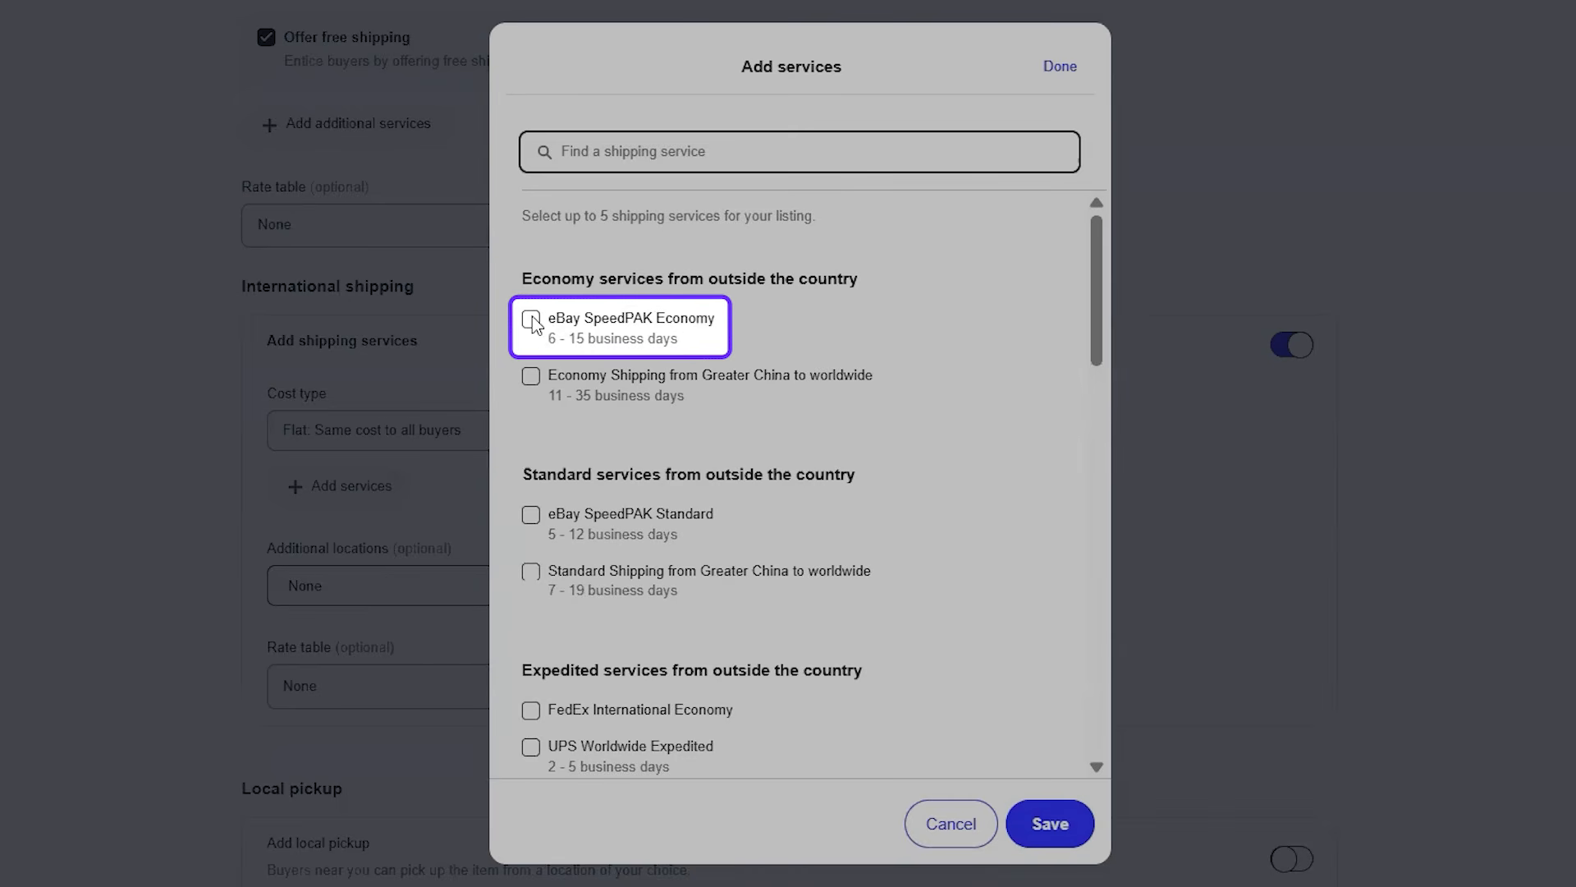
left_click(531, 320)
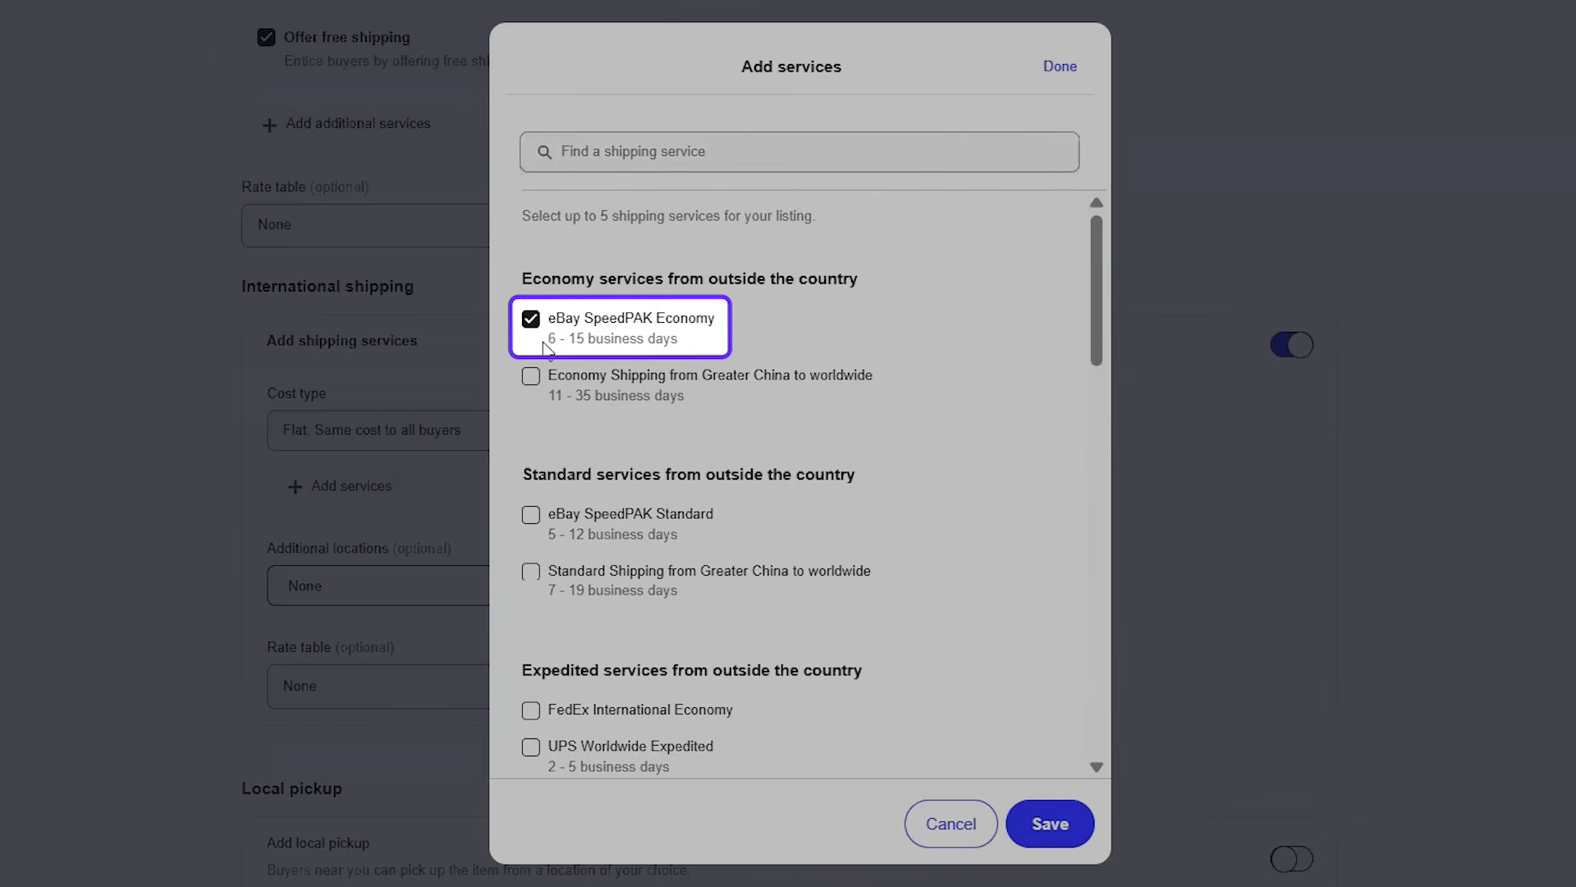
triple_click(716, 354)
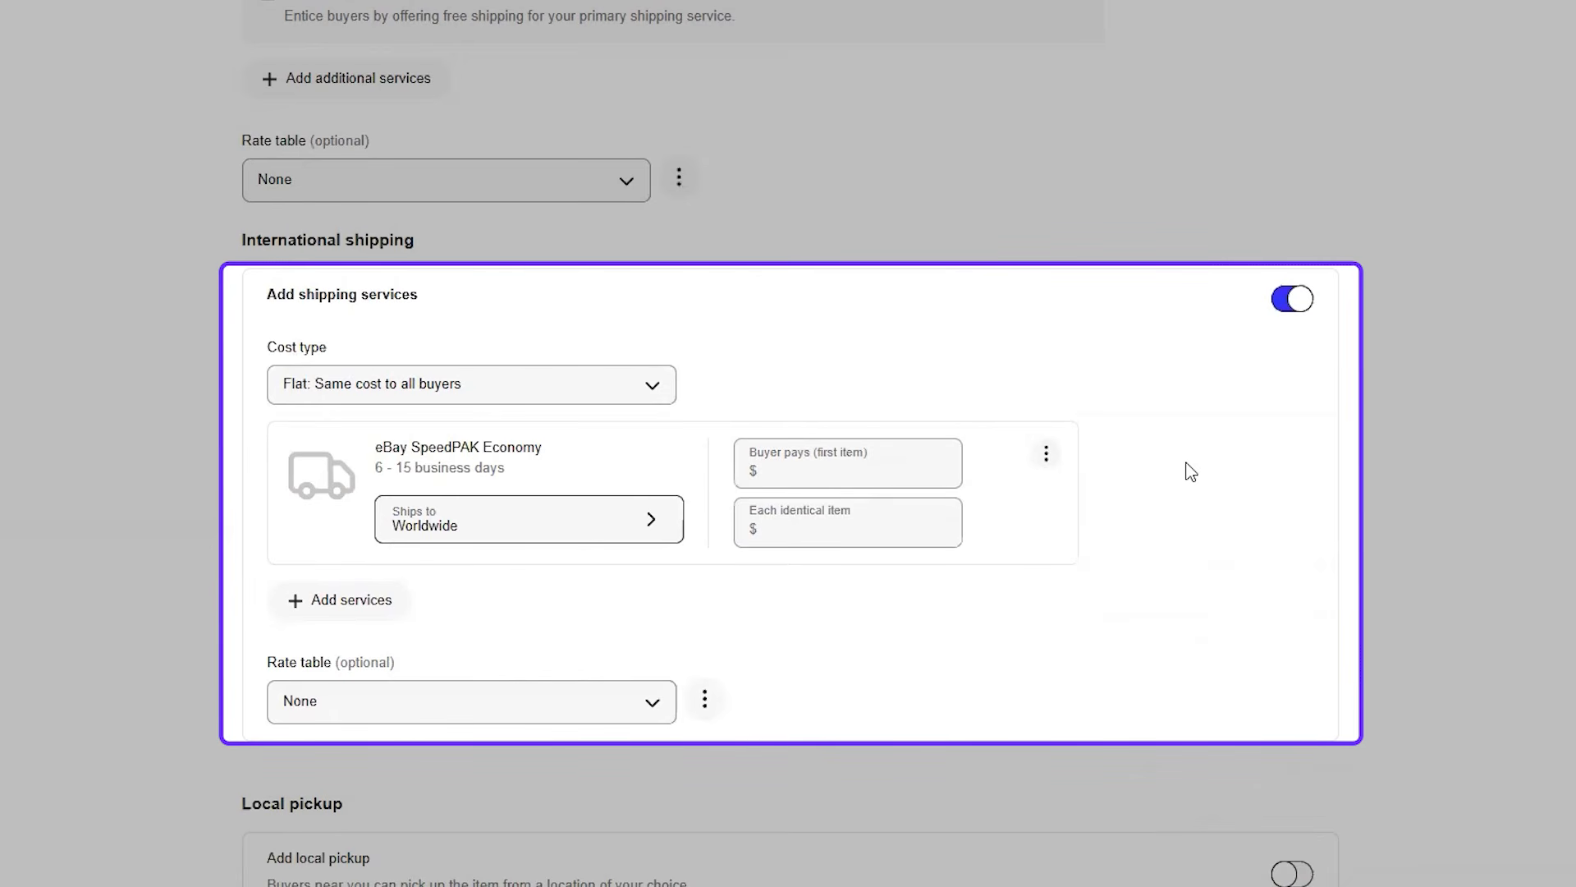
Set the eBay SpeedPAK Economy buyer cost to $0.00 for the first item and each identical item
left_click(838, 471)
left_click(779, 533)
left_click(788, 472)
type("0.00")
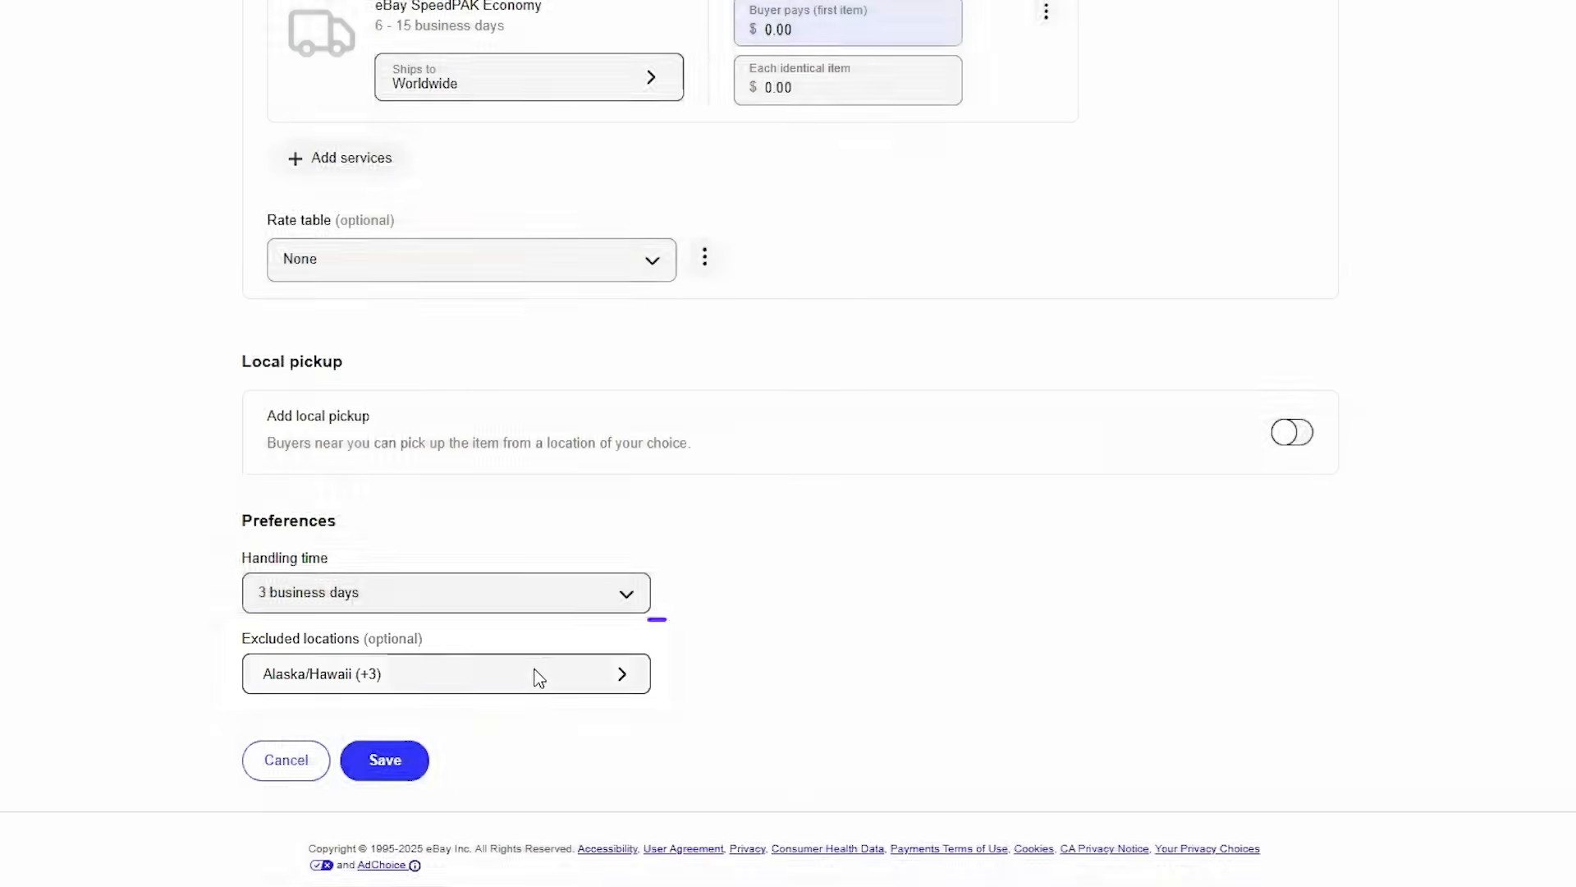
Set the handling time to 3 business days and exclude Alaska/Hawaii, APO/FPO, US Protectorates and PO Box from shipping
left_click(504, 658)
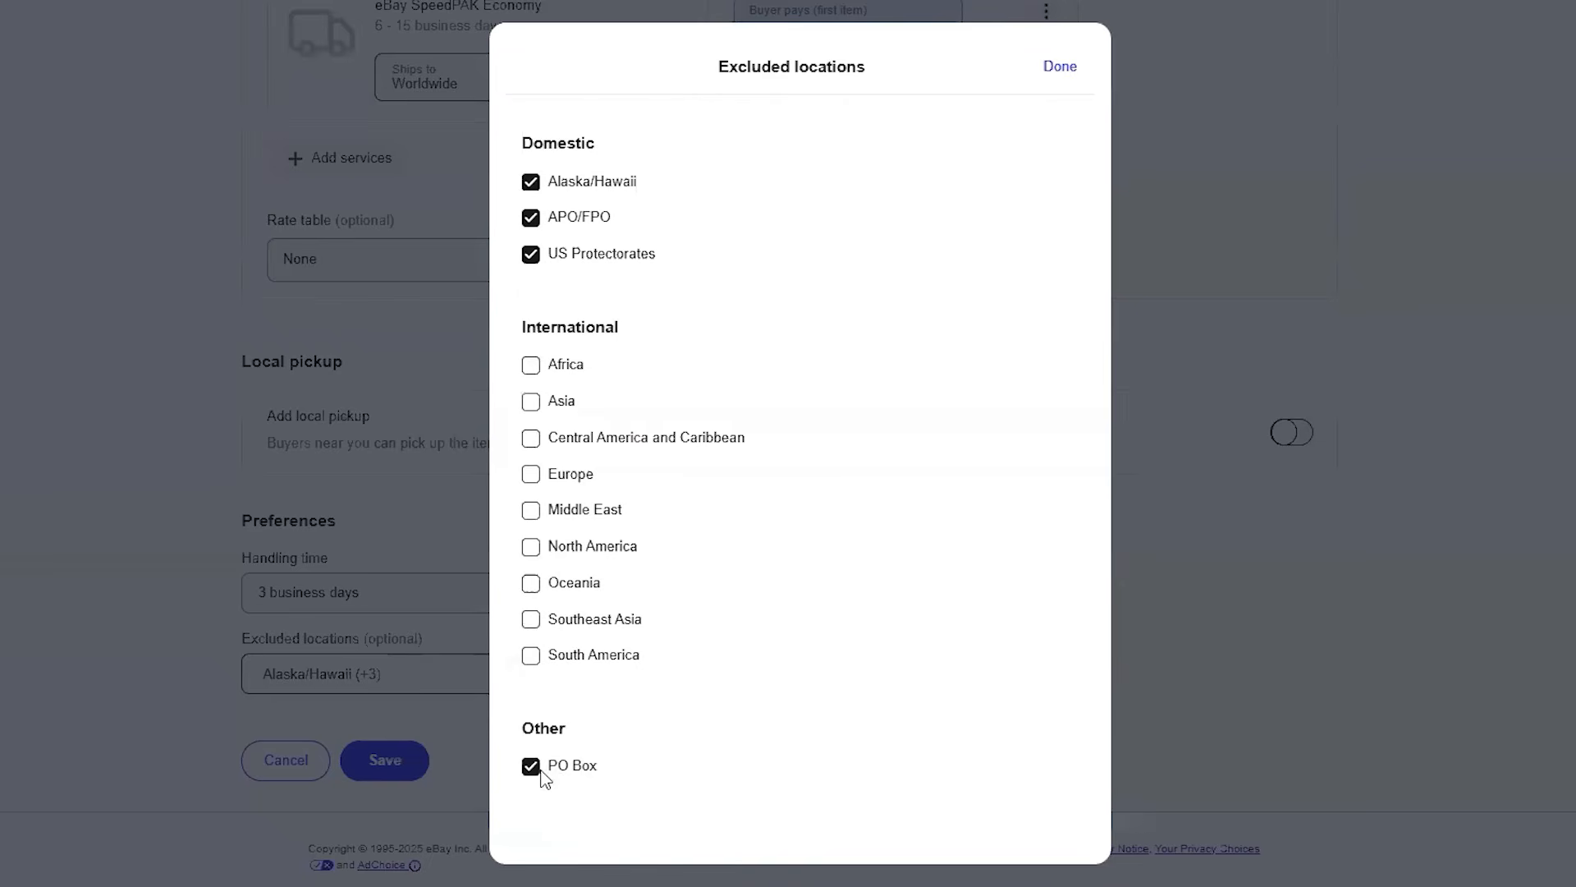
left_click(1064, 69)
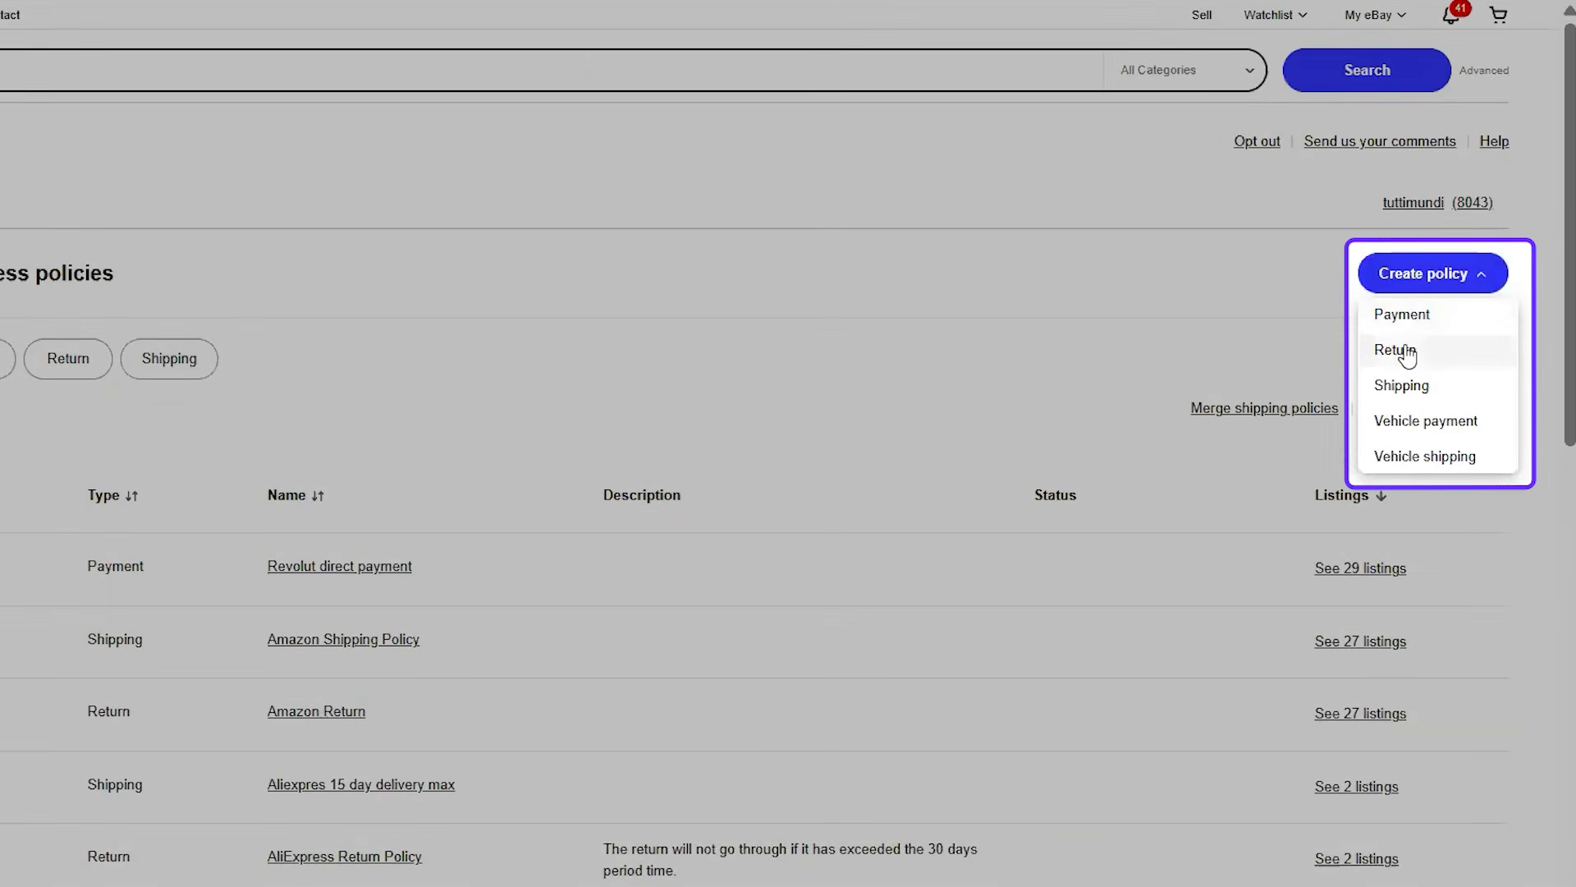
Start a new return policy allowing domestic returns within 30 days, with return shipping set to "Free for buyer, you pay"
left_click(1407, 351)
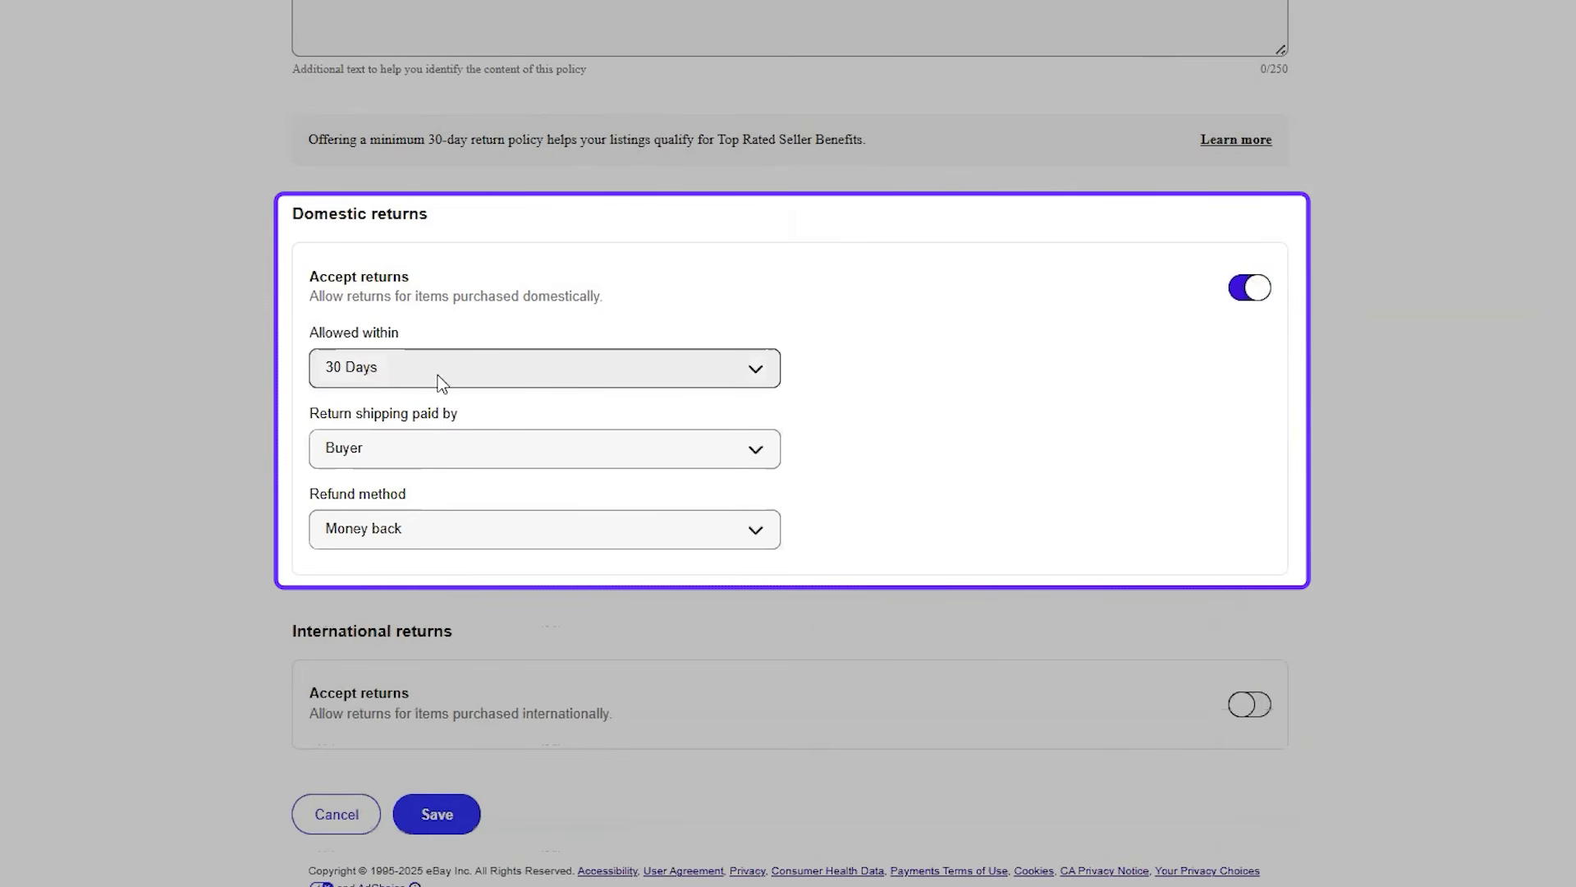
left_click(531, 384)
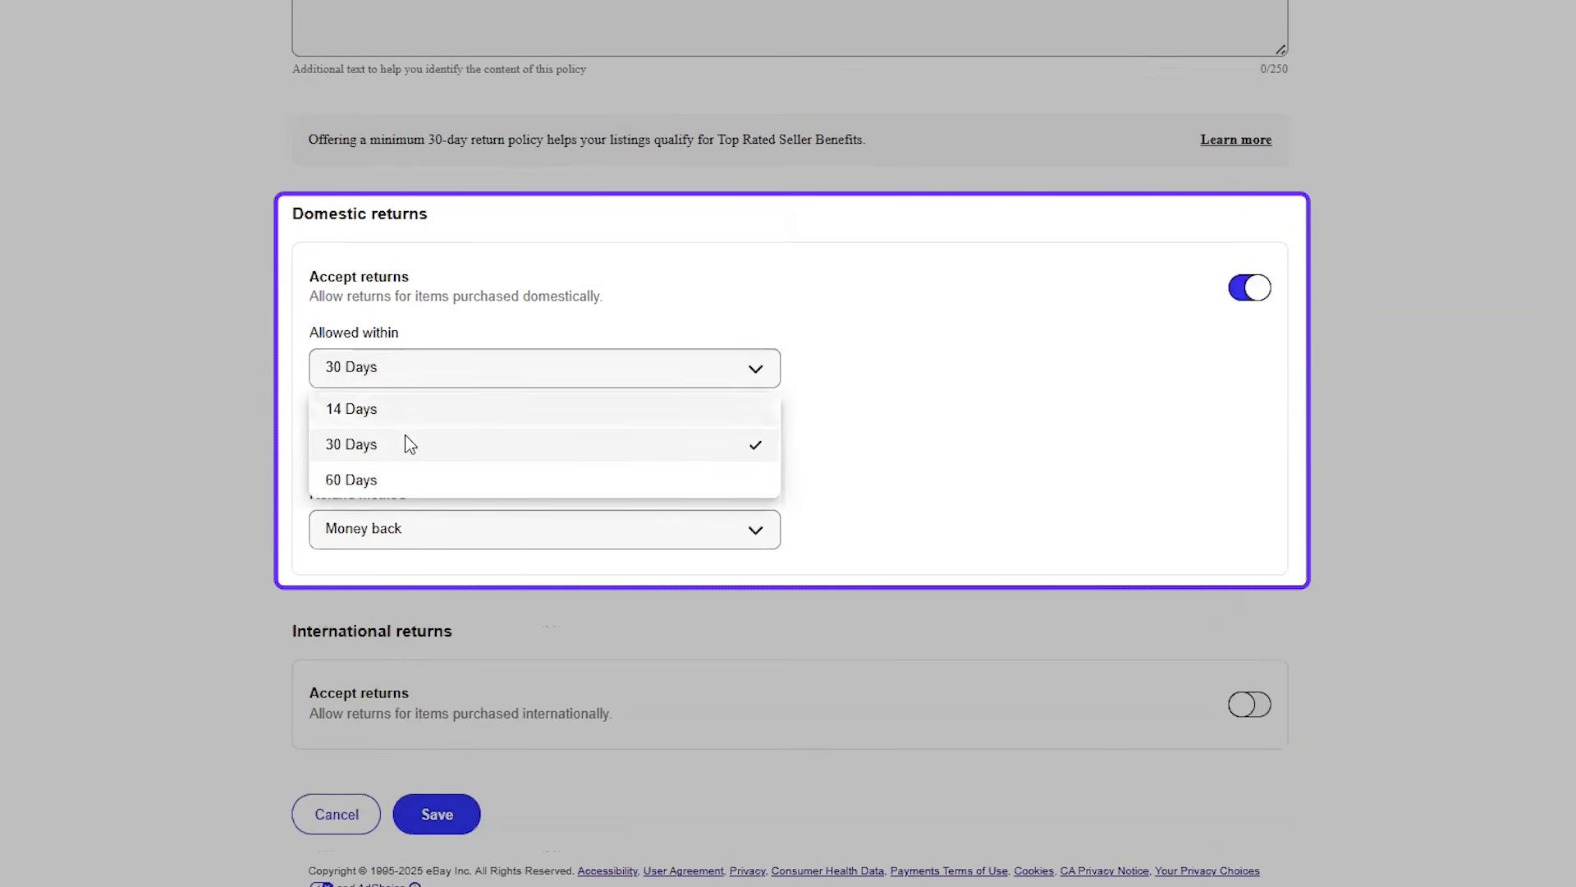
left_click(497, 441)
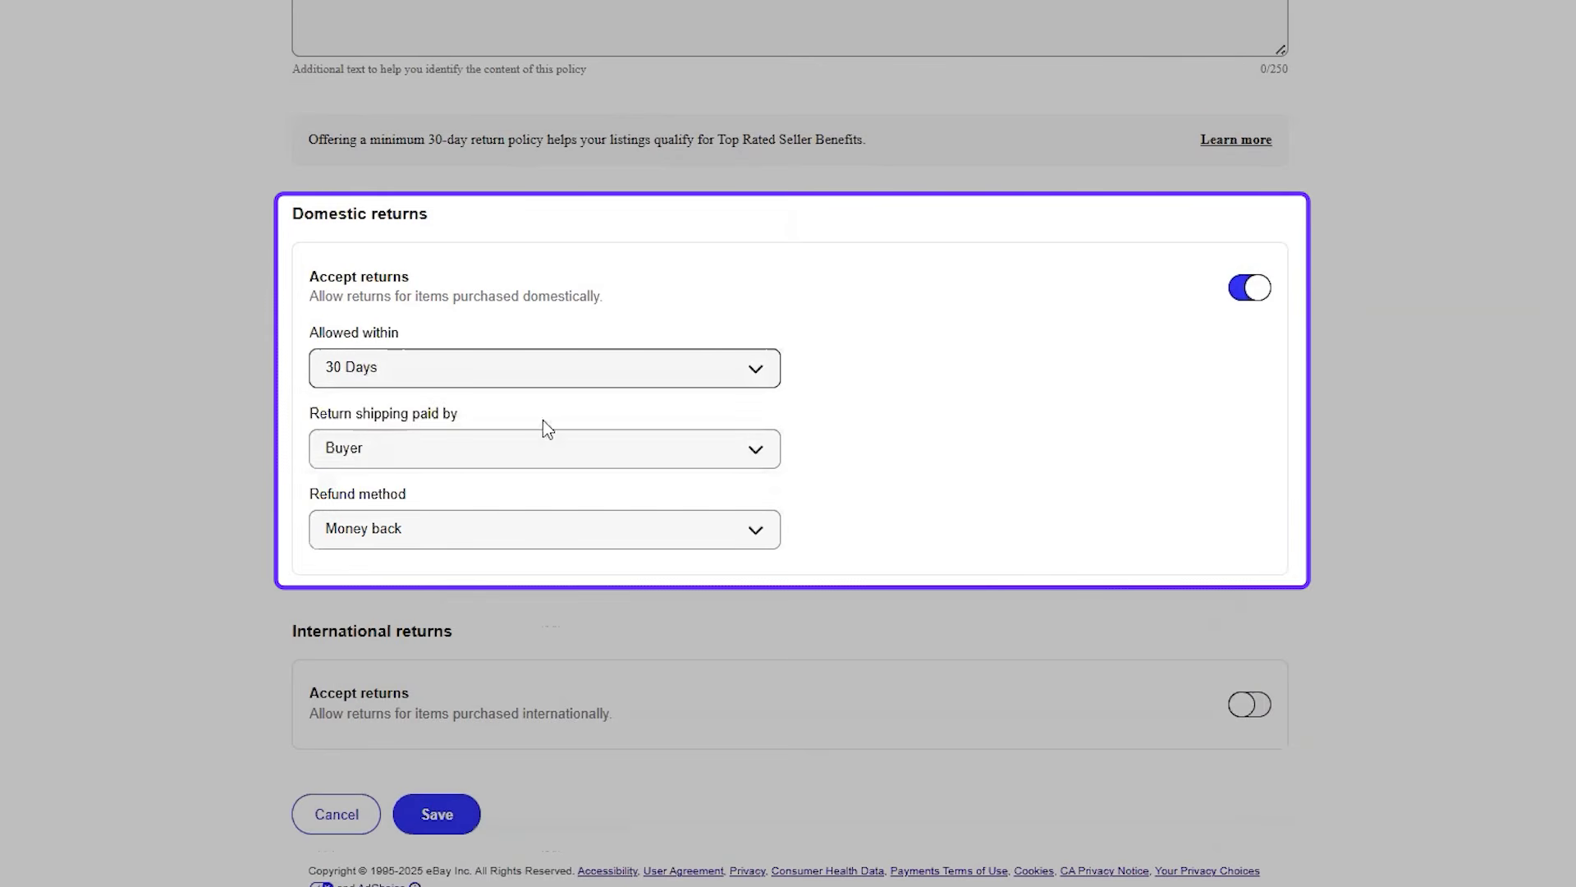
left_click(454, 449)
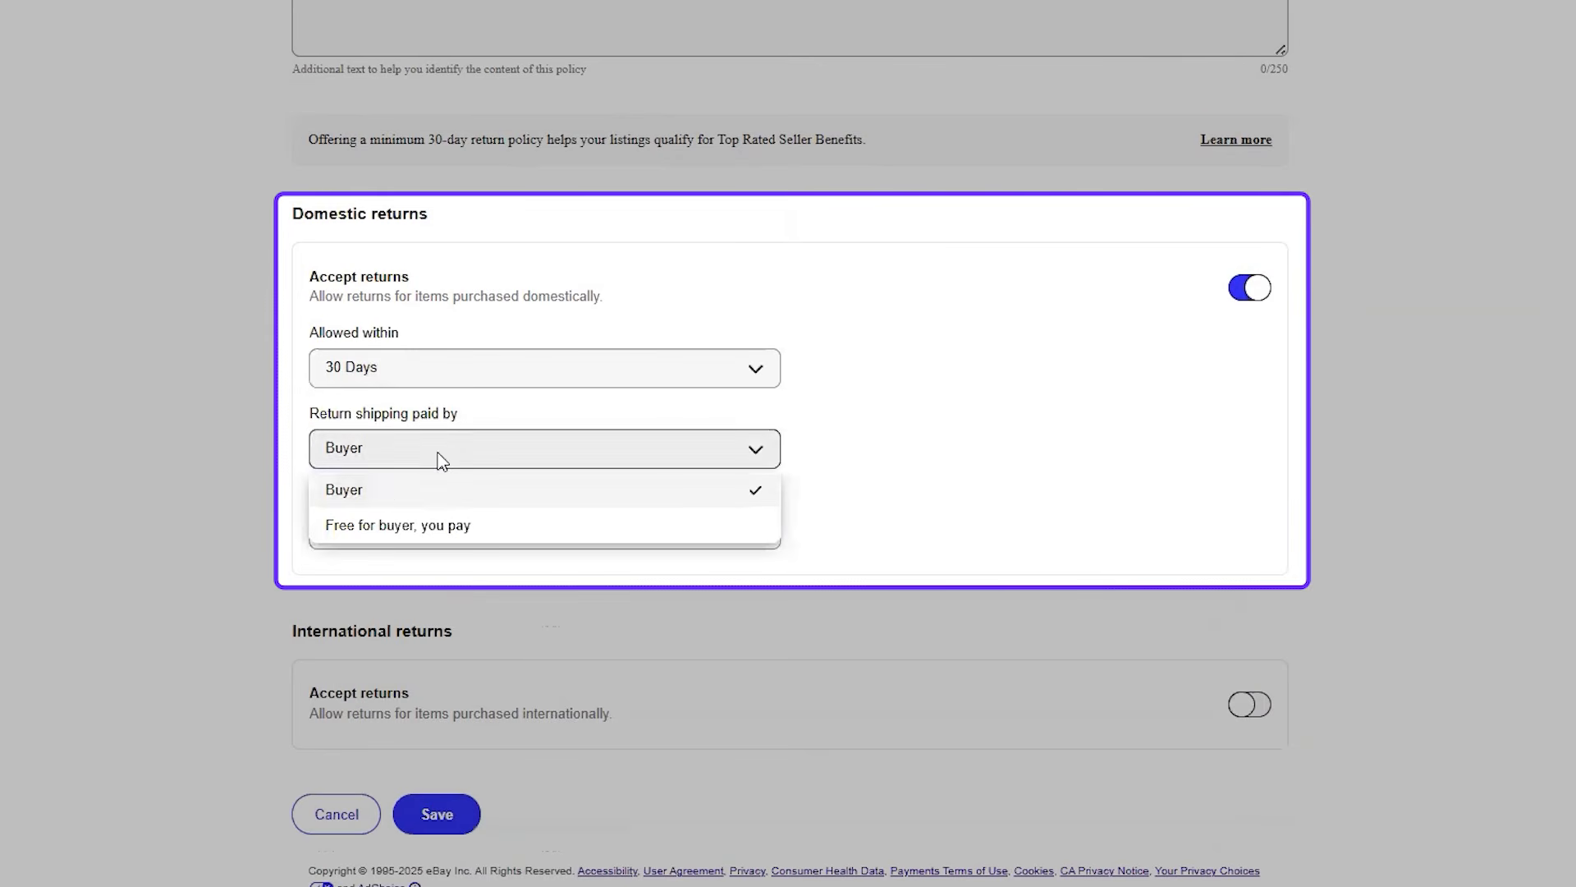
left_click(433, 528)
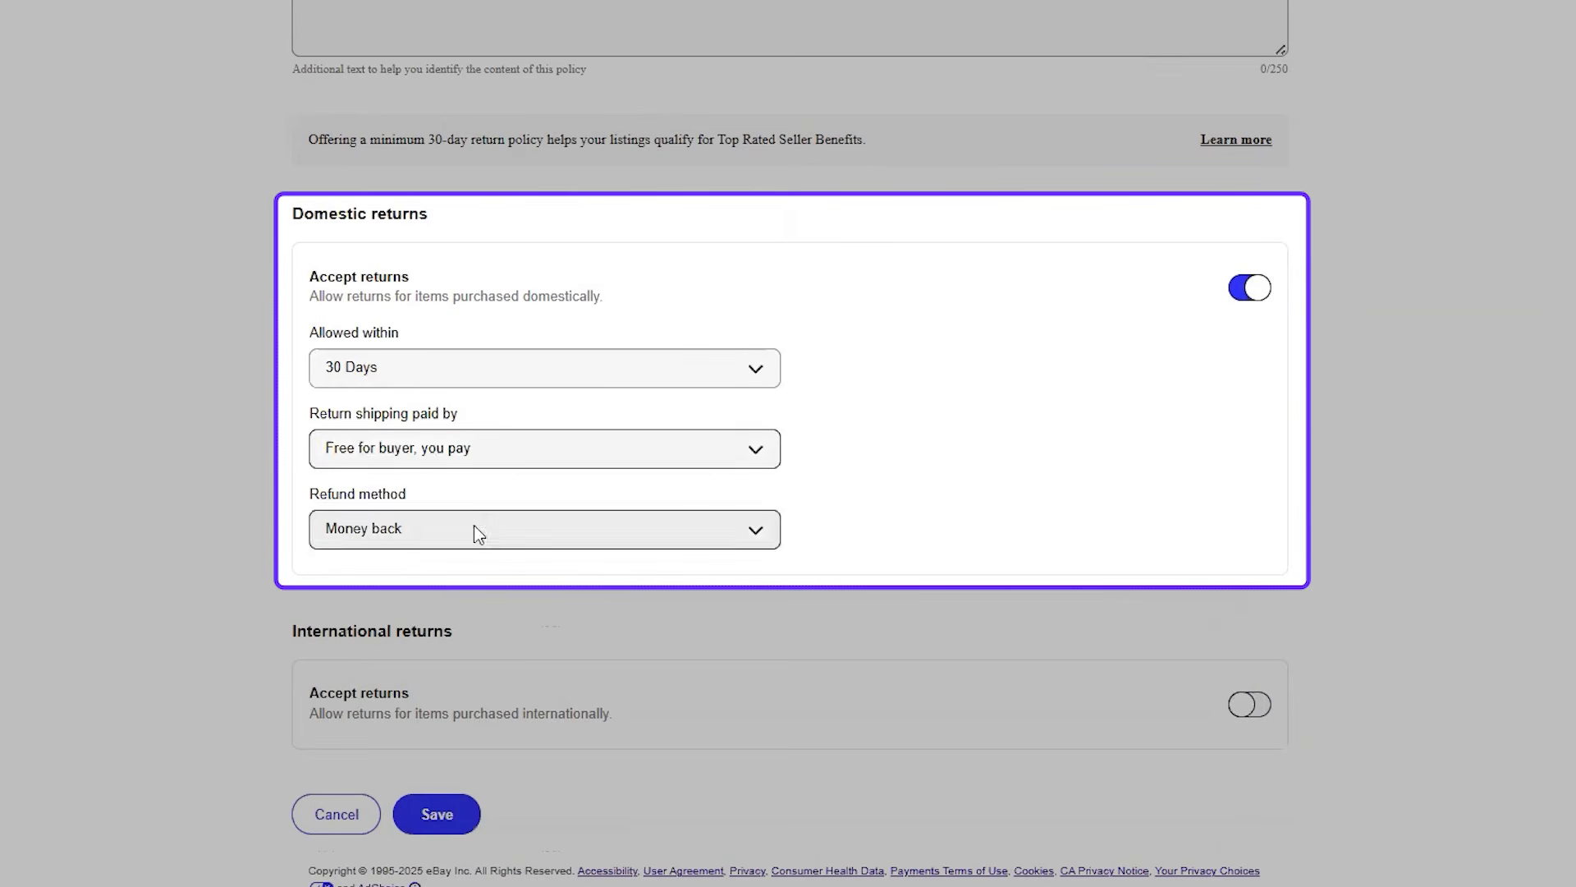